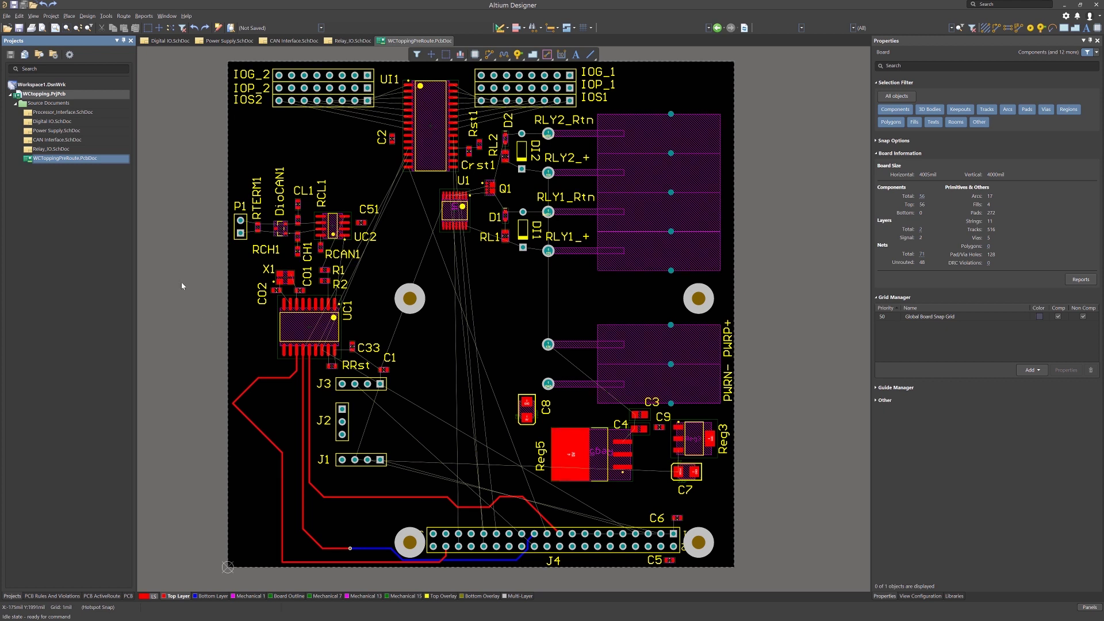
Step: Confirm the Power Supply schematic's Net Class directive assigns PowerNets, then reopen WCToppingPreRoute.PcbDoc
{"action": "double_click", "coordinate": [50, 132]}
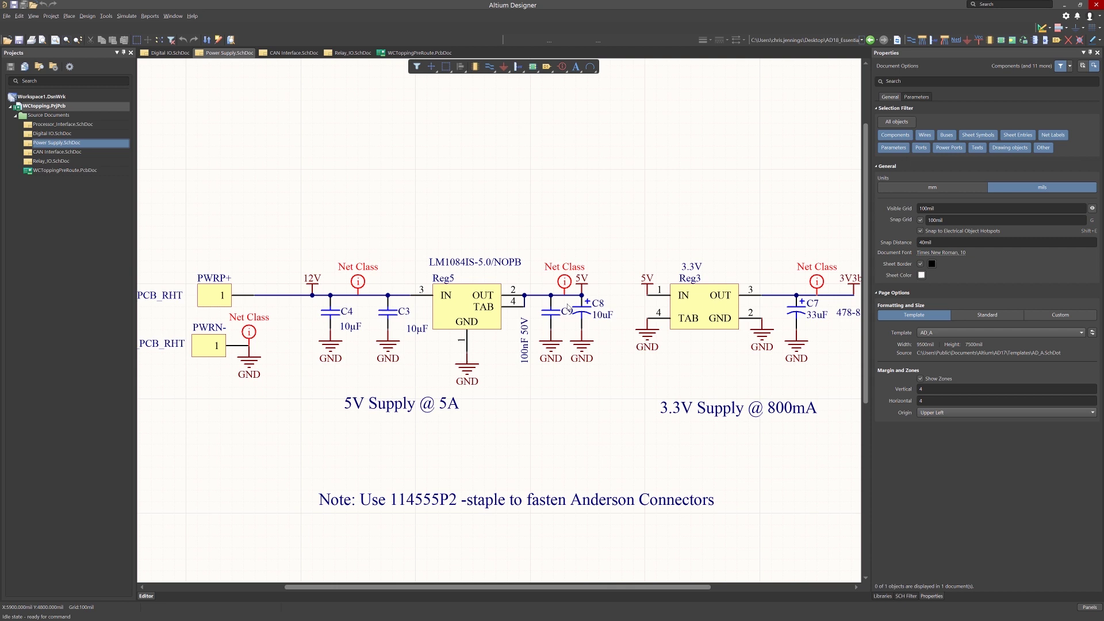
{"action": "left_click", "coordinate": [357, 280]}
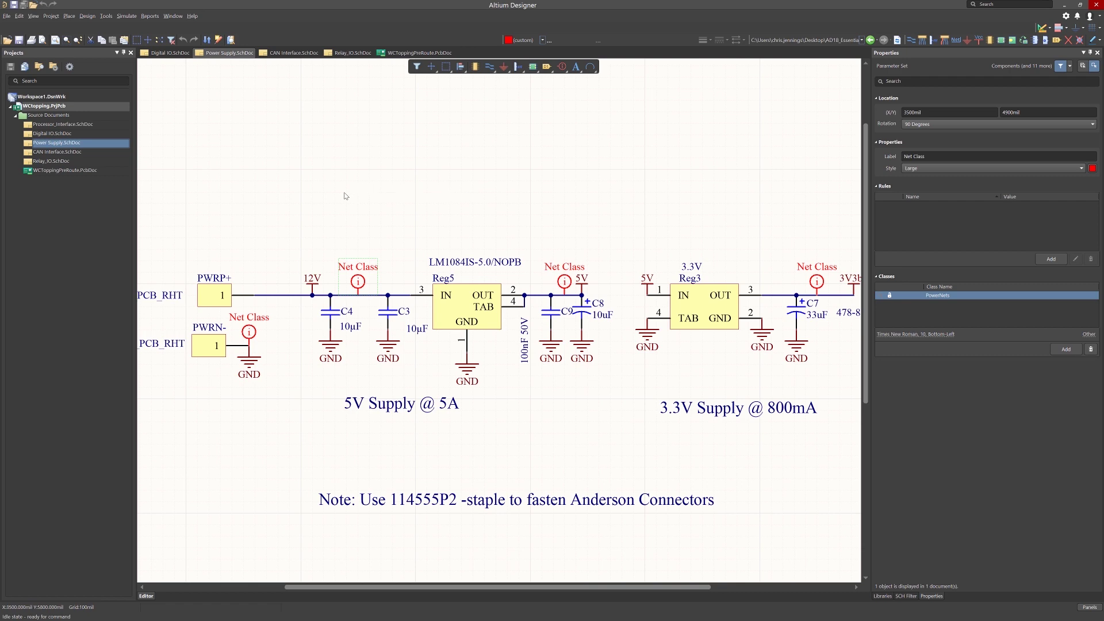
{"action": "left_click", "coordinate": [310, 199]}
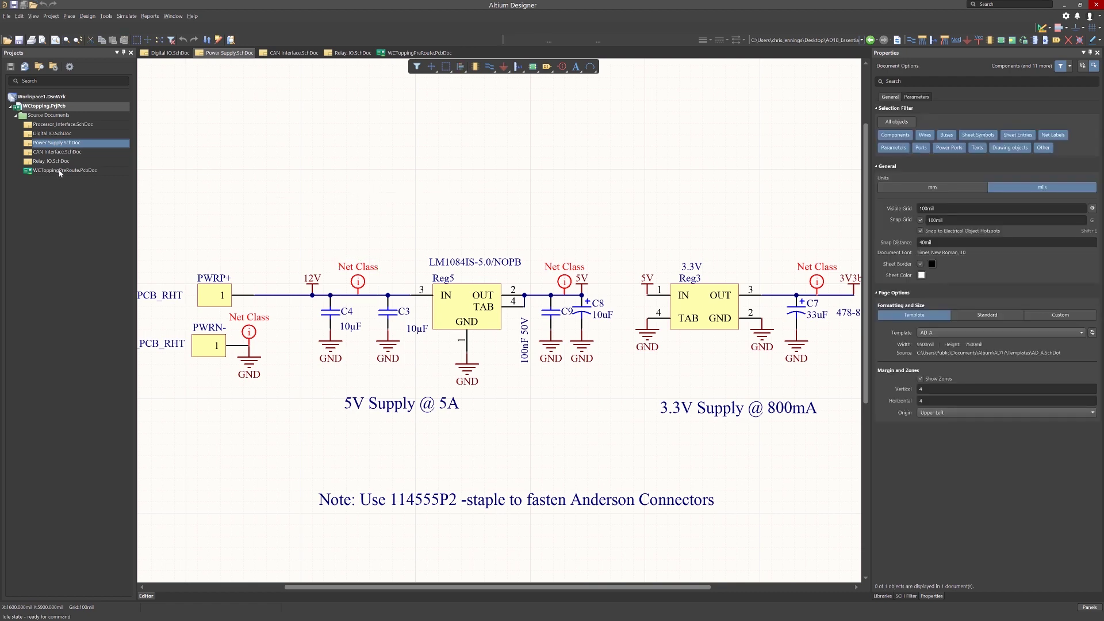
{"action": "double_click", "coordinate": [60, 170]}
Step: Review the PowerNets width rule and the BoardOutlineClearance rule in the design rules editor, then close it
{"action": "left_click", "coordinate": [87, 15]}
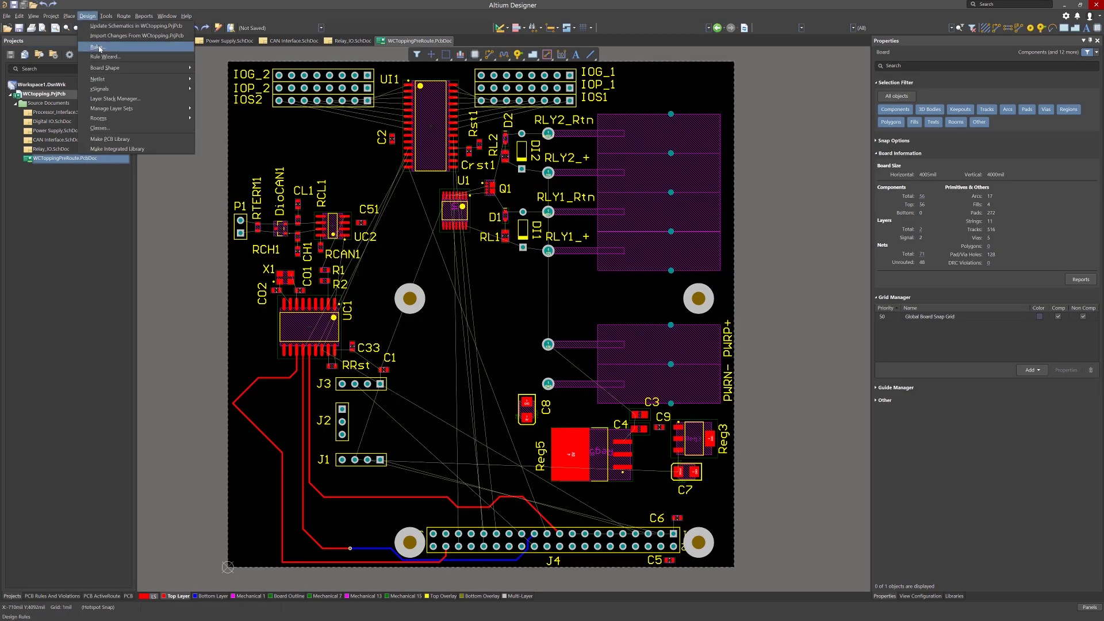
{"action": "left_click", "coordinate": [97, 46]}
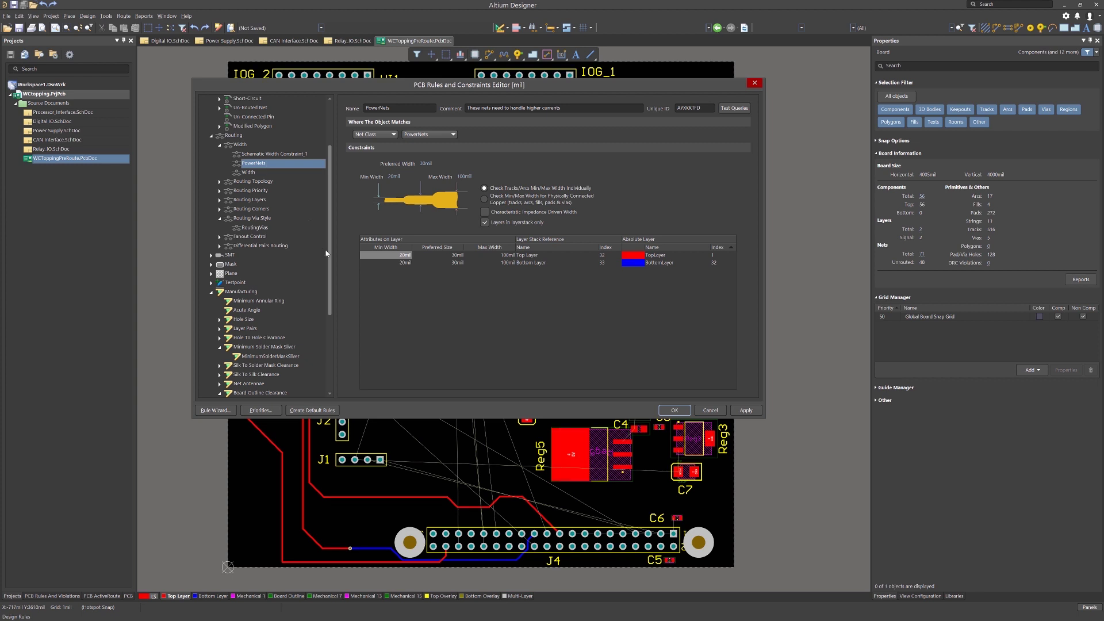
{"action": "left_click_drag", "start_coordinate": [330, 272], "coordinate": [329, 320]}
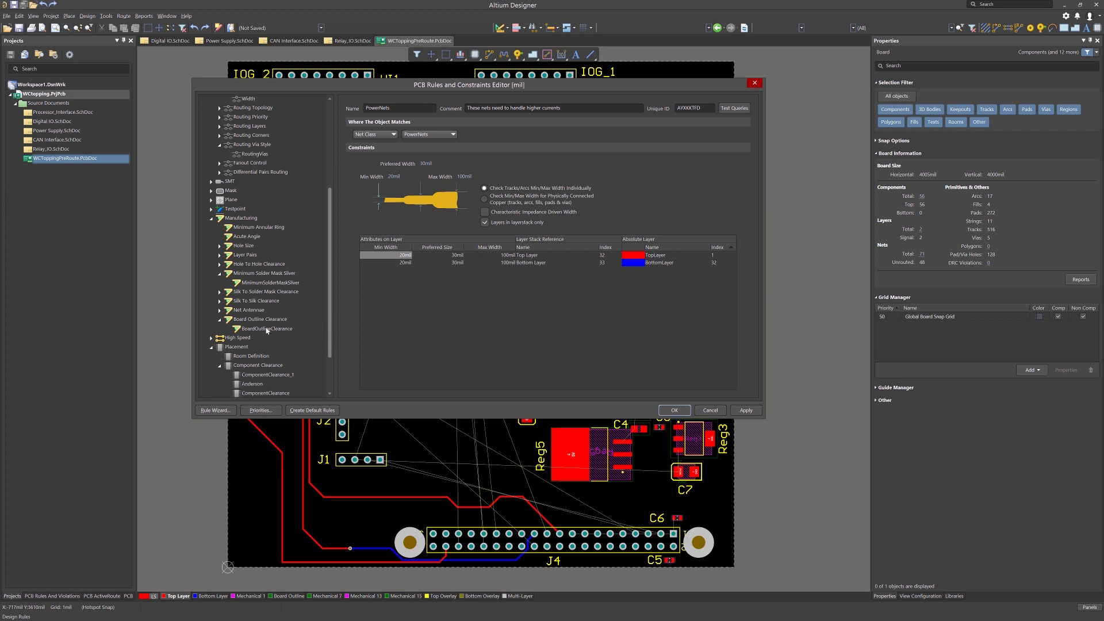
{"action": "left_click", "coordinate": [266, 329]}
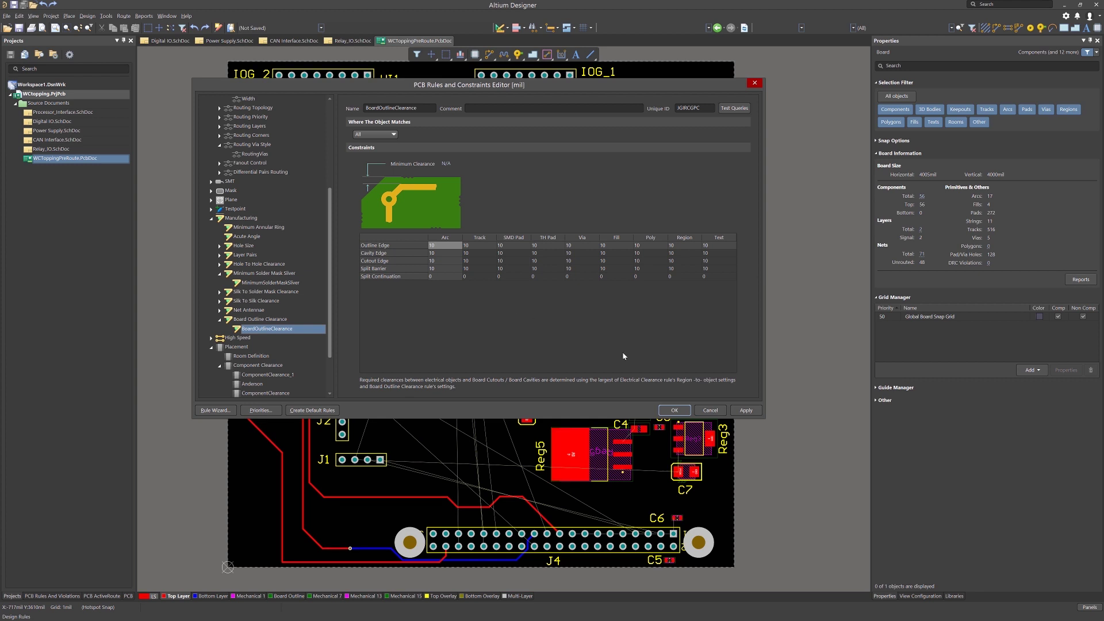
{"action": "left_click", "coordinate": [674, 410]}
Step: On CAN Interface, read the CAN buss directive: class CAN, 20mil clearance, 10–30mil width
{"action": "key", "text": "ctrl+Tab"}
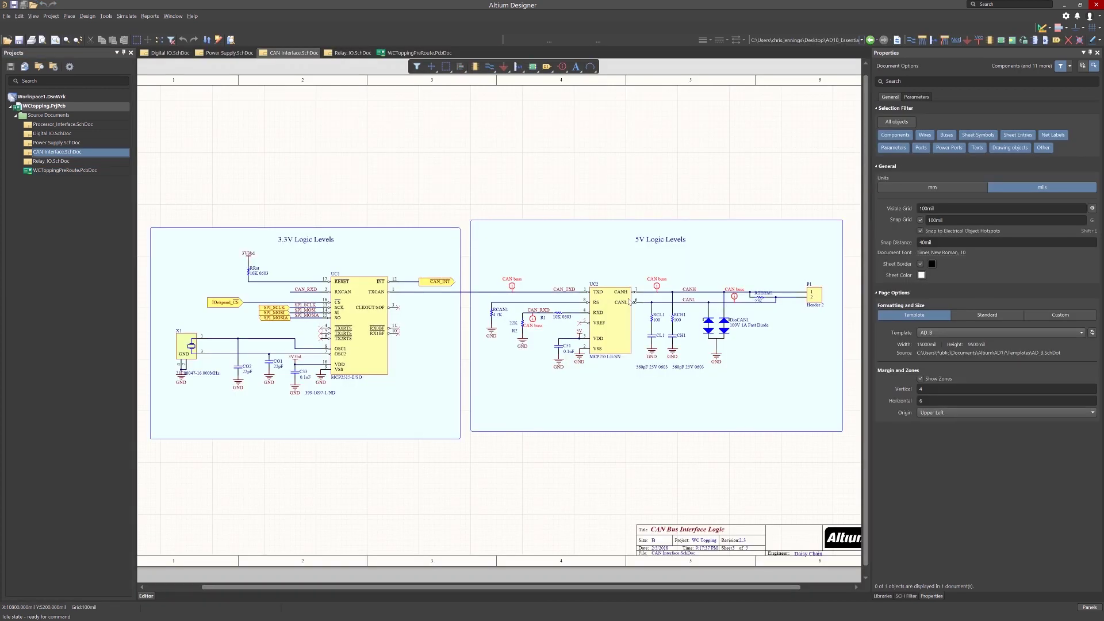
{"action": "left_click", "coordinate": [514, 286]}
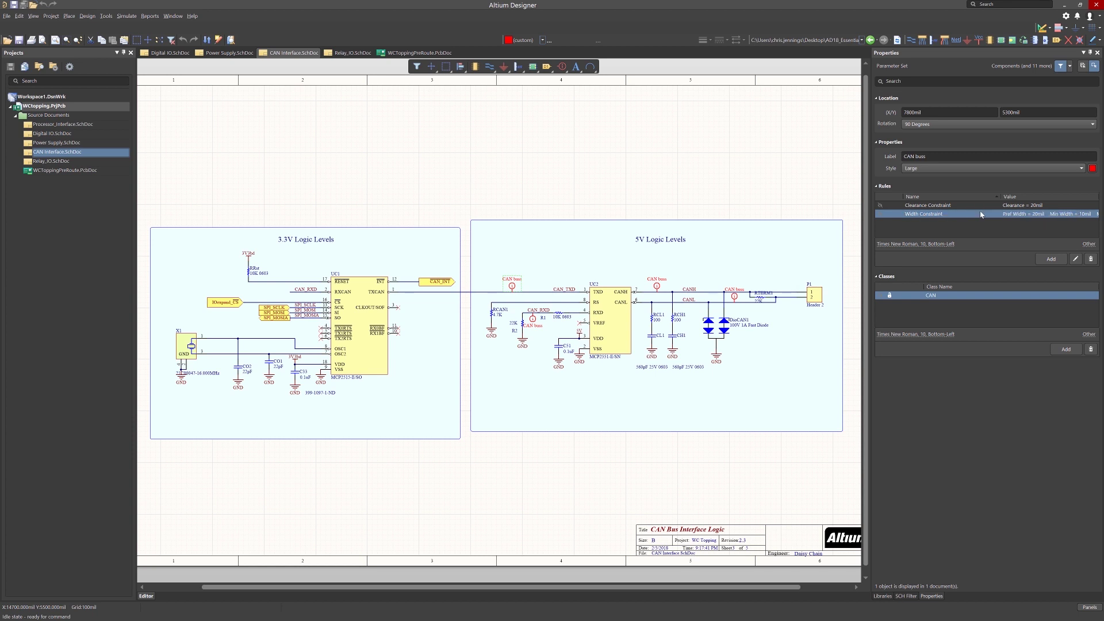
{"action": "left_click_drag", "start_coordinate": [870, 176], "coordinate": [822, 183]}
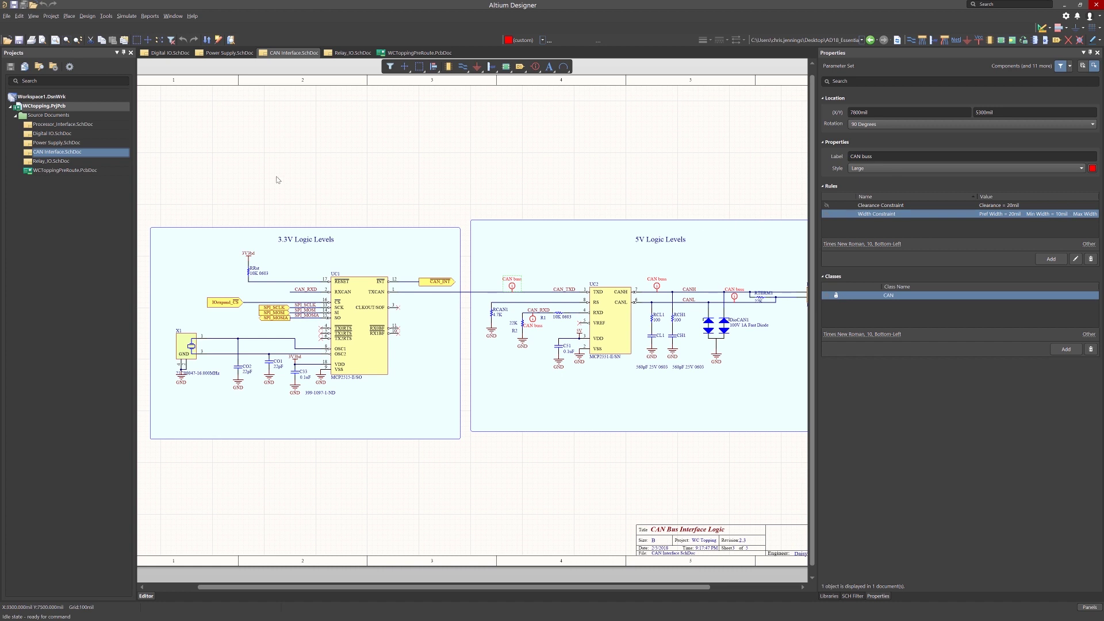
{"action": "left_click", "coordinate": [306, 177]}
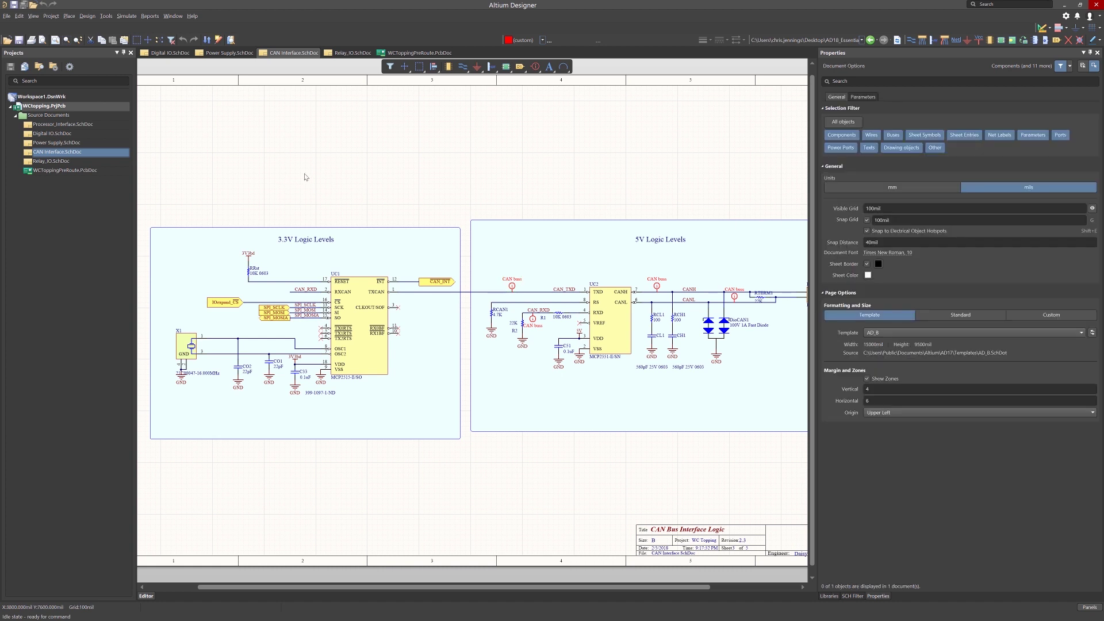
{"action": "double_click", "coordinate": [68, 171]}
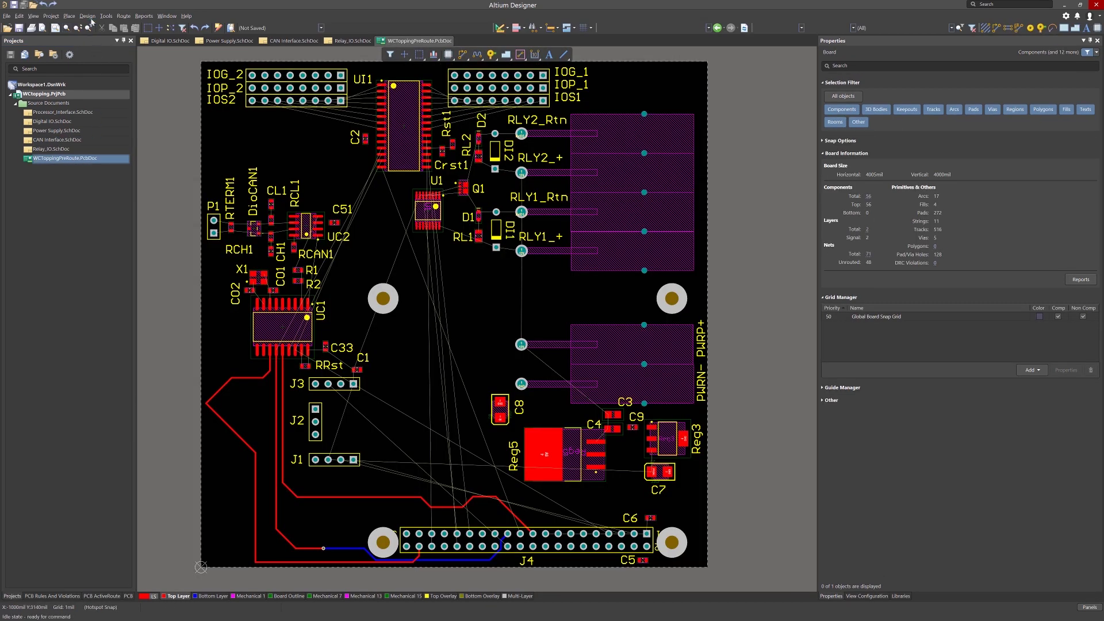
{"action": "left_click", "coordinate": [90, 17]}
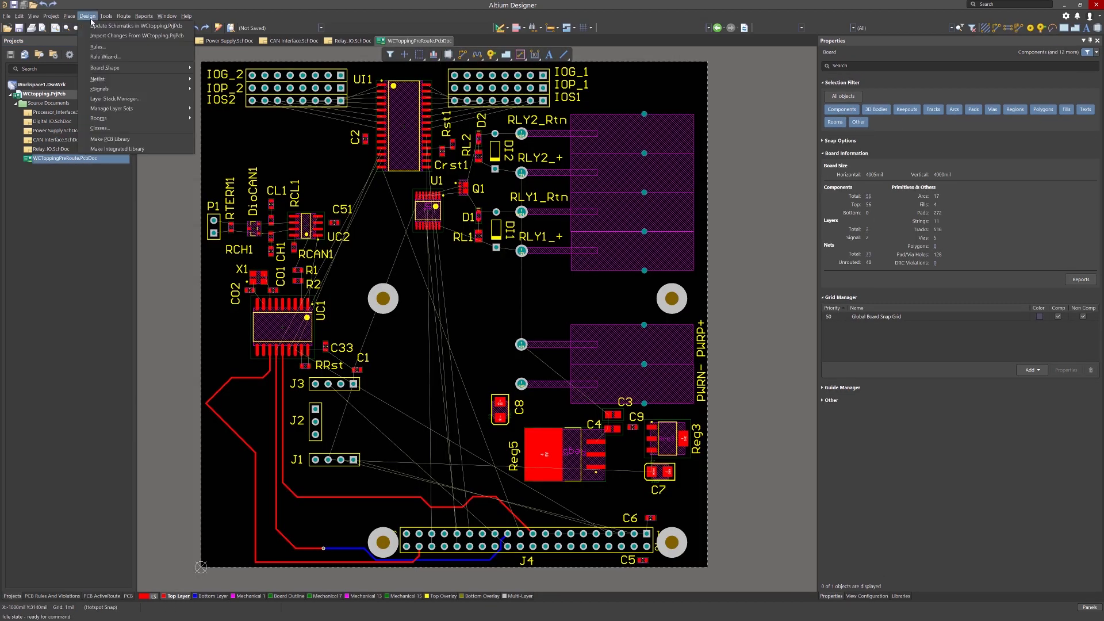
{"action": "left_click", "coordinate": [95, 49]}
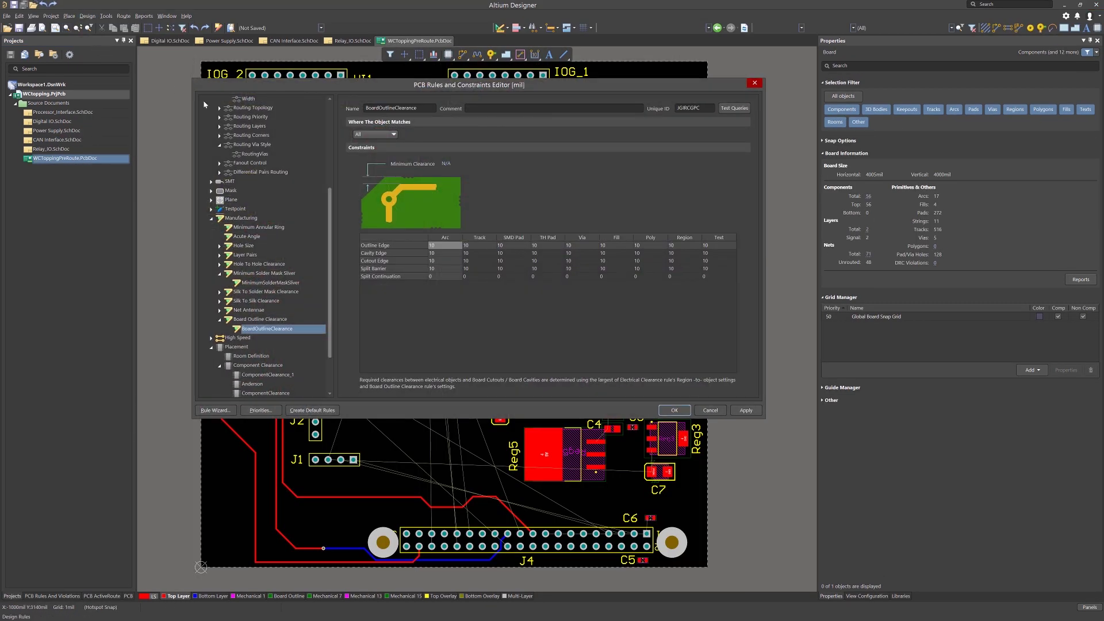
{"action": "left_click_drag", "start_coordinate": [332, 246], "coordinate": [332, 150]}
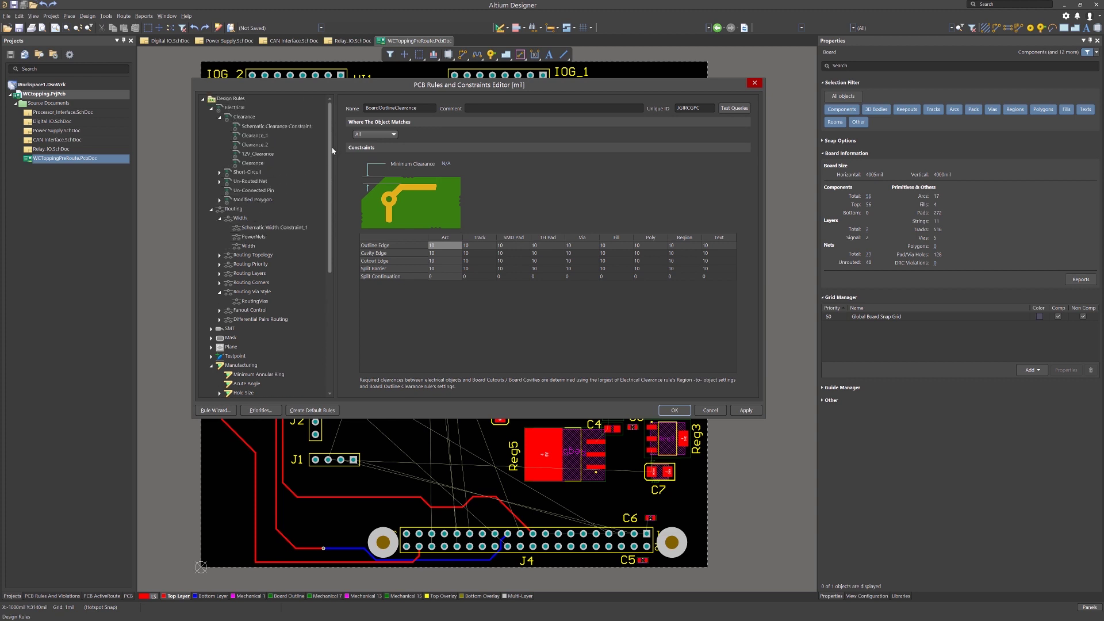
{"action": "left_click", "coordinate": [252, 228]}
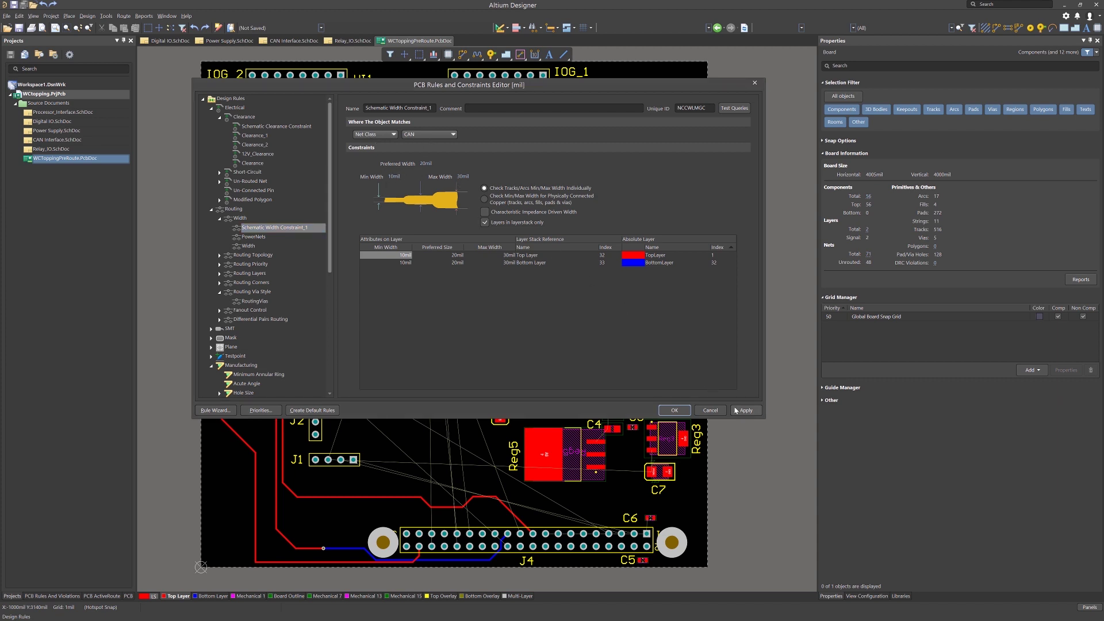
{"action": "left_click", "coordinate": [682, 414]}
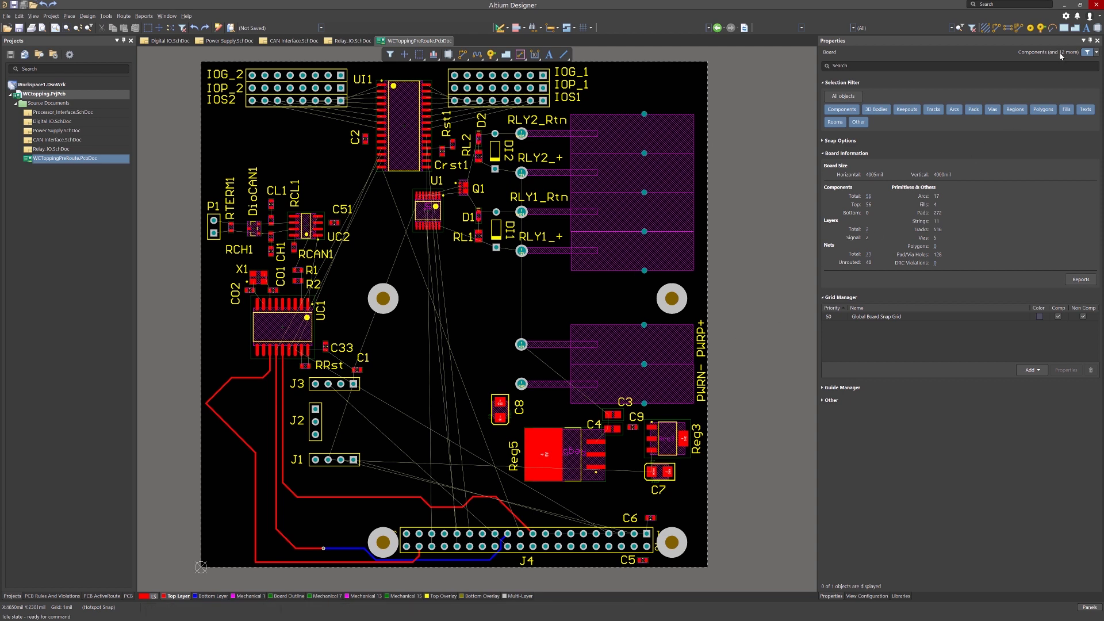
Step: In PCB Editor Defaults, set Track solder mask expansion to Rule and check the Via defaults (16mil hole, 30mil diameter)
{"action": "left_click", "coordinate": [1067, 18]}
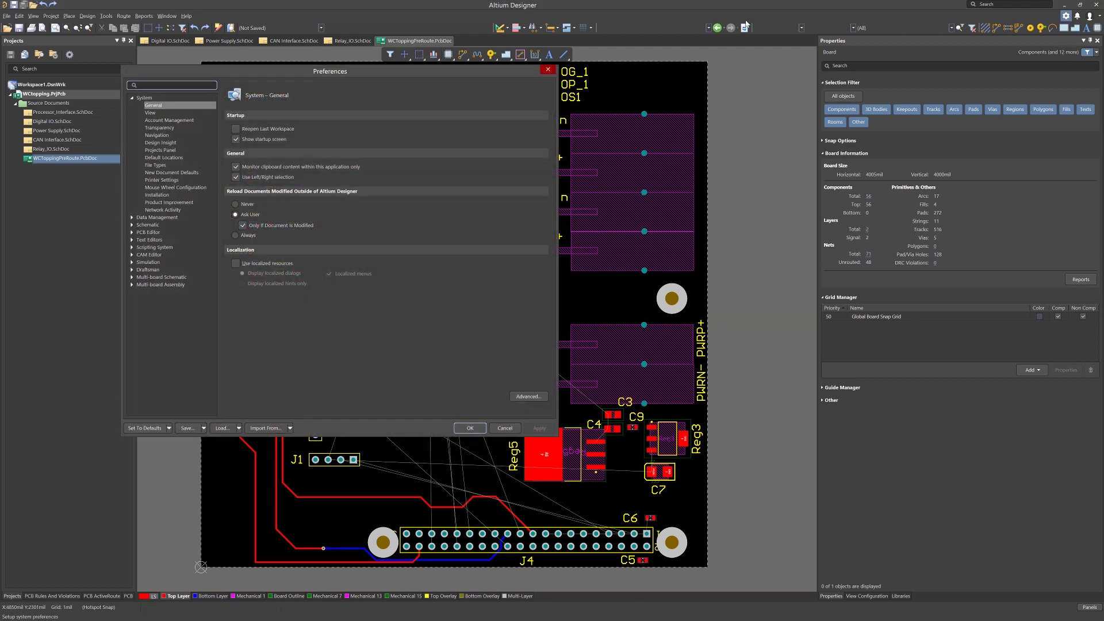
{"action": "left_click", "coordinate": [132, 233]}
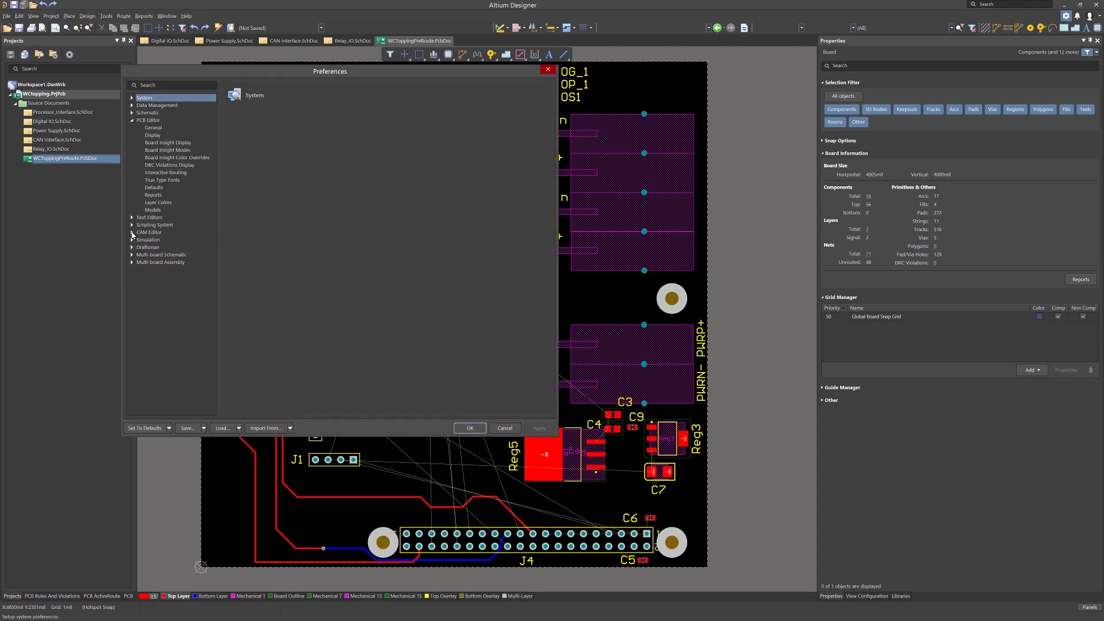
{"action": "left_click", "coordinate": [155, 188]}
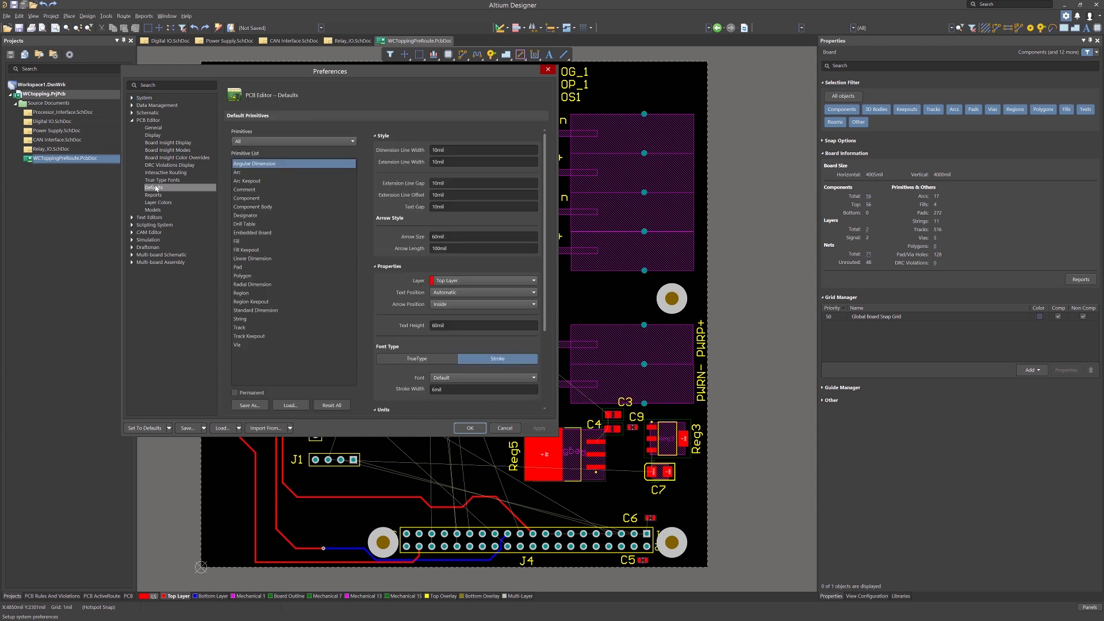
{"action": "left_click", "coordinate": [241, 328]}
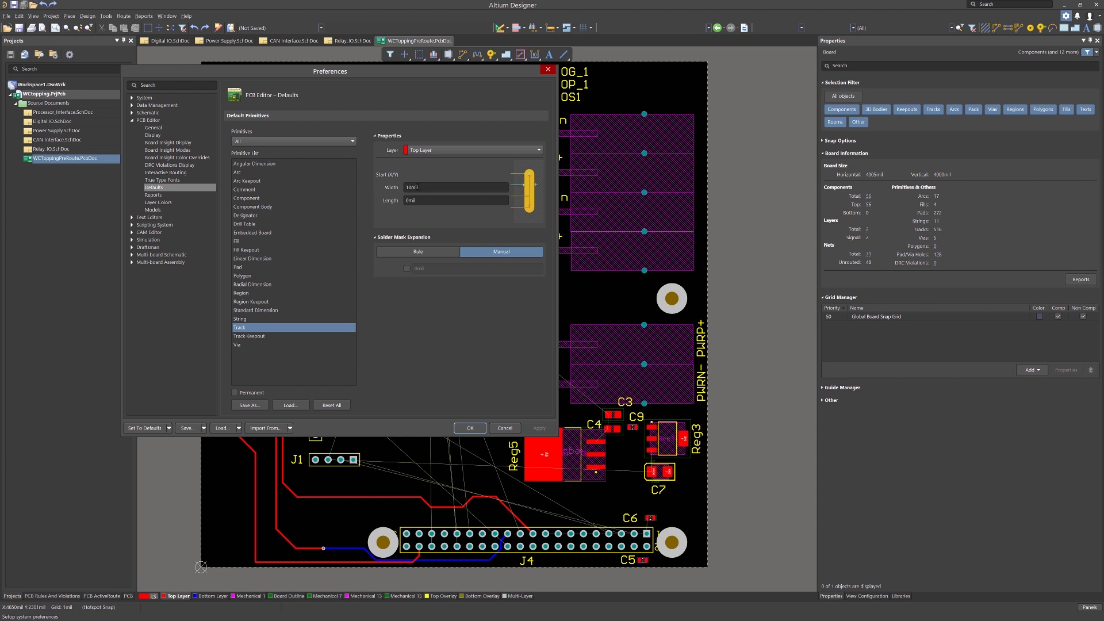
{"action": "left_click", "coordinate": [435, 253]}
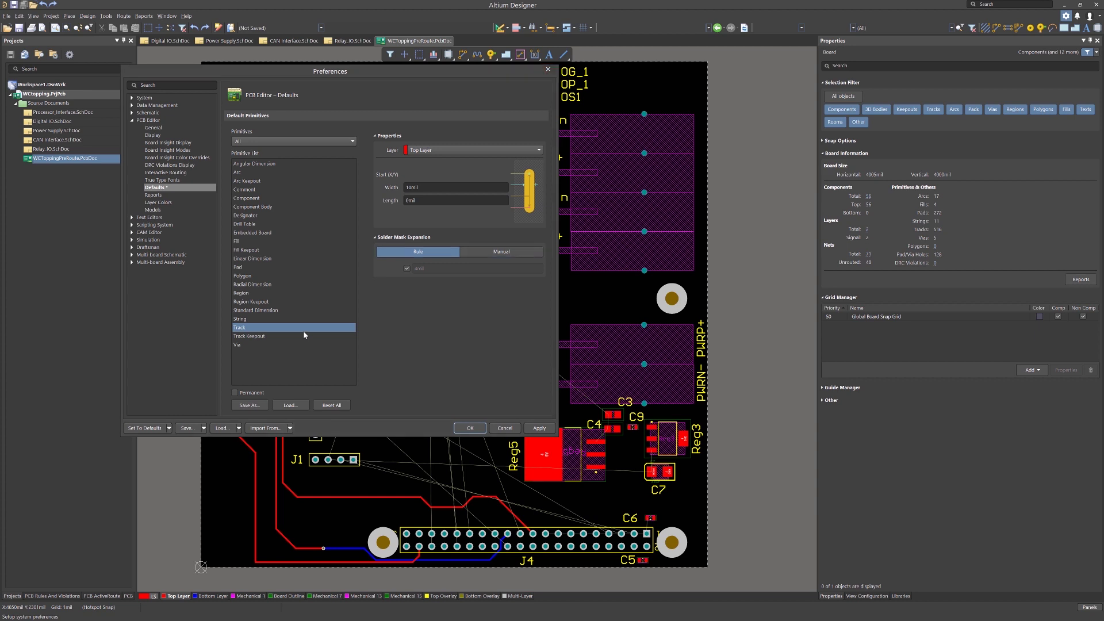
{"action": "left_click", "coordinate": [237, 345]}
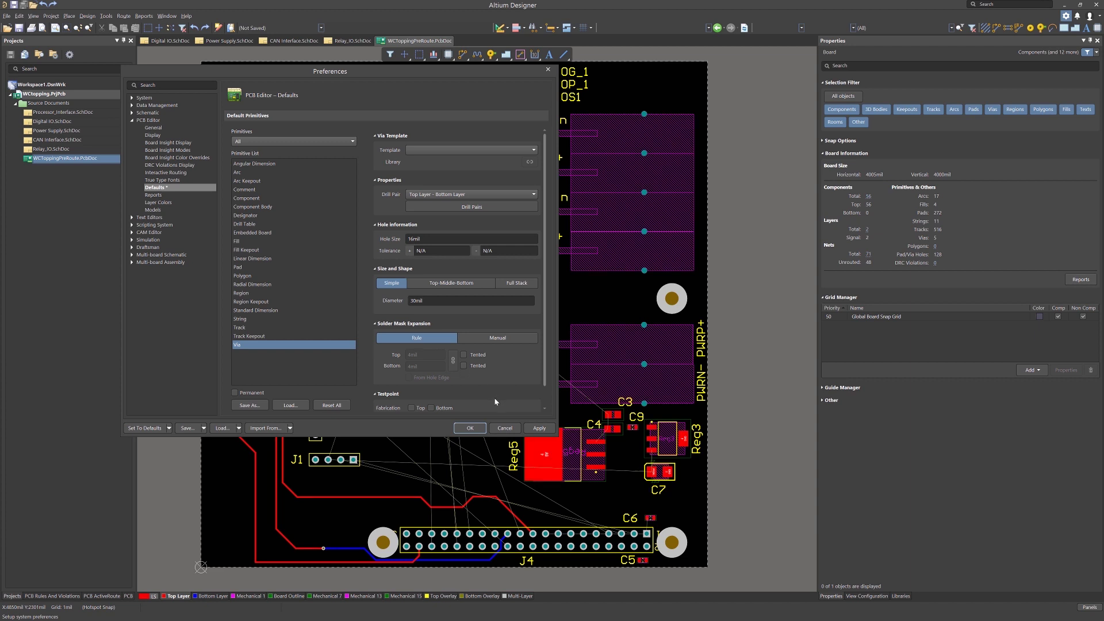
{"action": "left_click", "coordinate": [470, 427]}
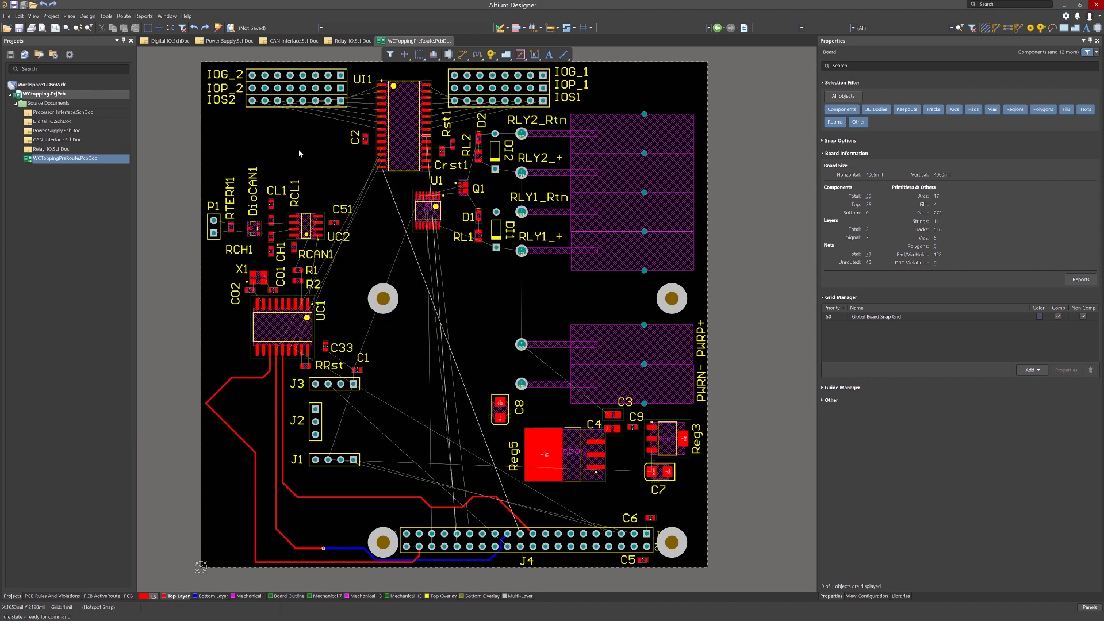
Step: Edit the RoutingVias rule to a 12mil minimum hole, 16mil preferred hole and 30mil preferred diameter
{"action": "left_click", "coordinate": [87, 16]}
{"action": "left_click", "coordinate": [96, 46]}
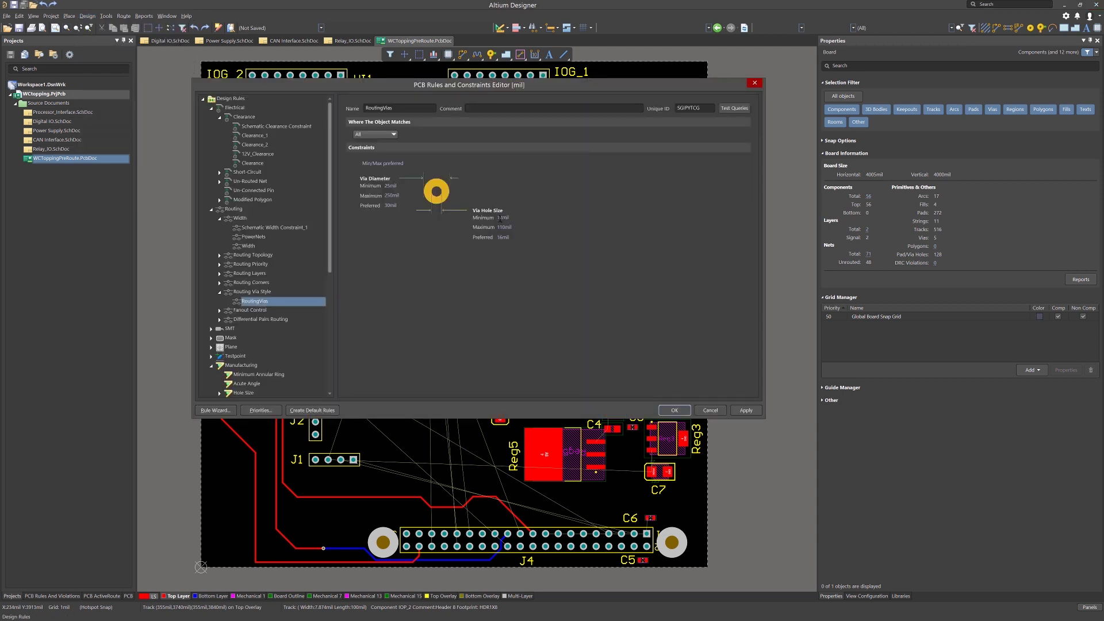
{"action": "left_click", "coordinate": [500, 218]}
{"action": "left_click", "coordinate": [390, 186]}
{"action": "left_click", "coordinate": [391, 195]}
{"action": "left_click", "coordinate": [390, 206]}
{"action": "left_click", "coordinate": [502, 237]}
{"action": "left_click", "coordinate": [675, 411]}
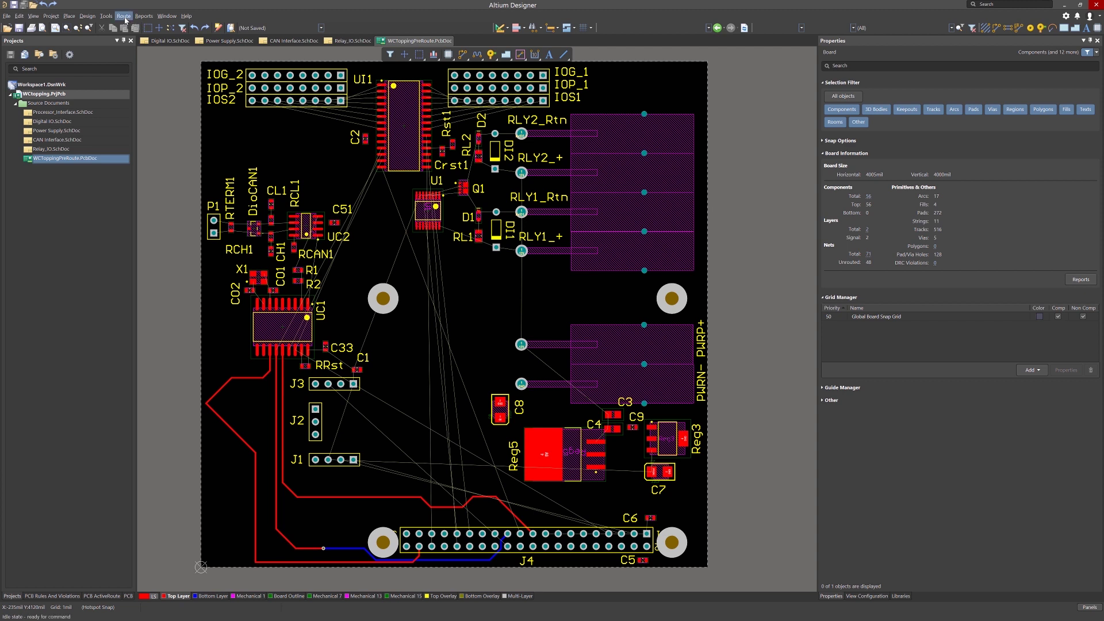
Step: Show the Un-Route submenu options in the Route menu
{"action": "left_click", "coordinate": [125, 17]}
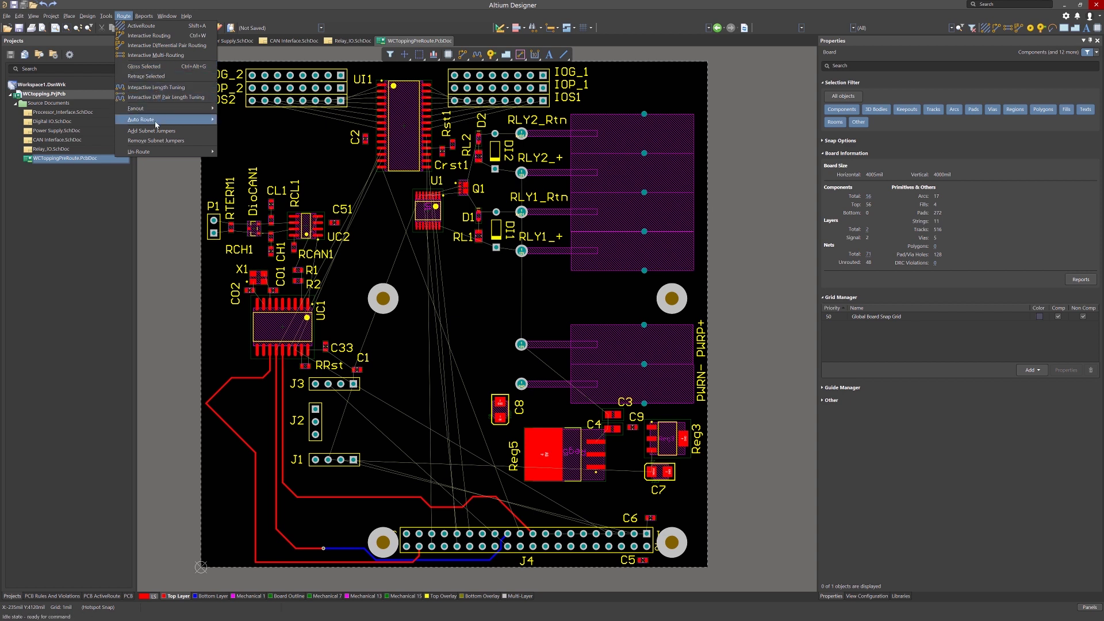
{"action": "mouse_move", "coordinate": [151, 152]}
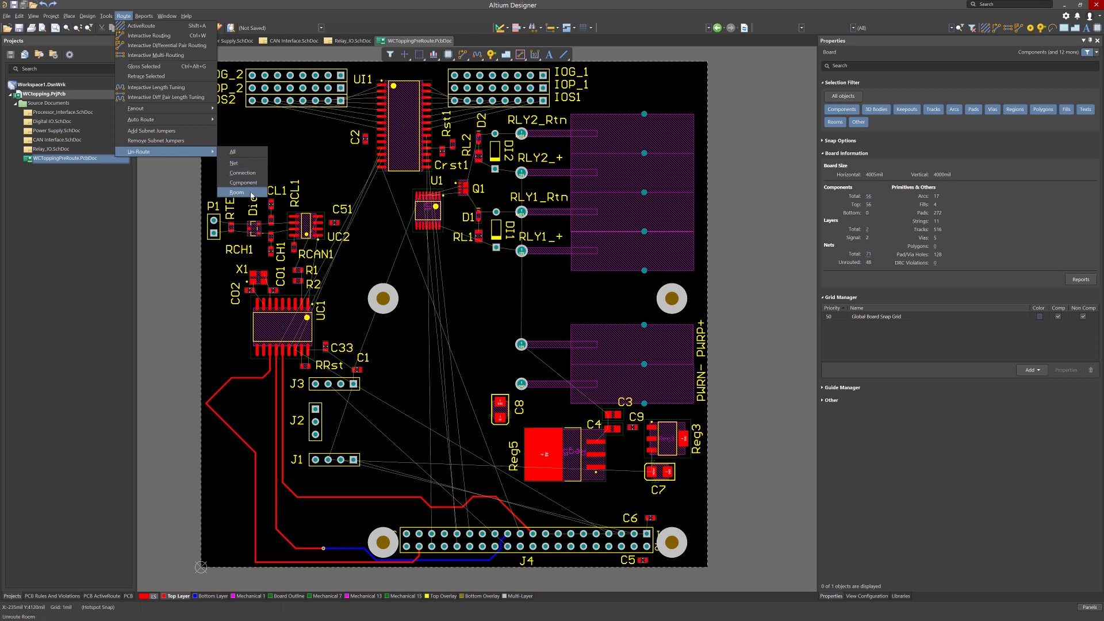
Step: Un-route the chosen routing, switch to Bottom Layer and back to Top Layer, and start interactive routing
{"action": "left_click", "coordinate": [171, 186]}
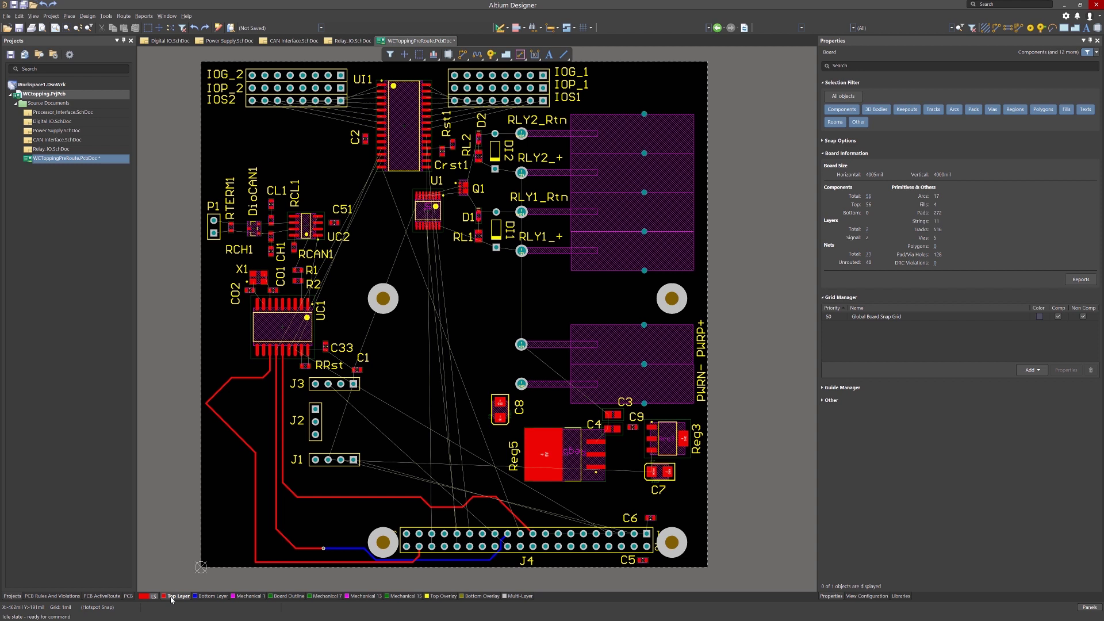
{"action": "left_click", "coordinate": [192, 597]}
{"action": "key", "text": "KP_Multiply"}
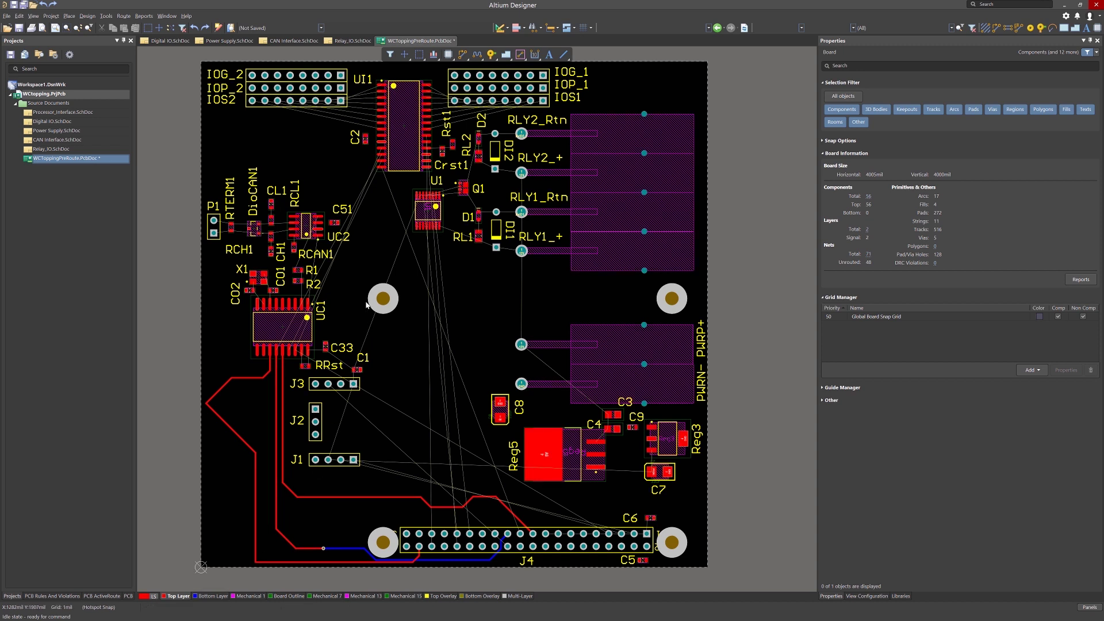
{"action": "left_click", "coordinate": [466, 58]}
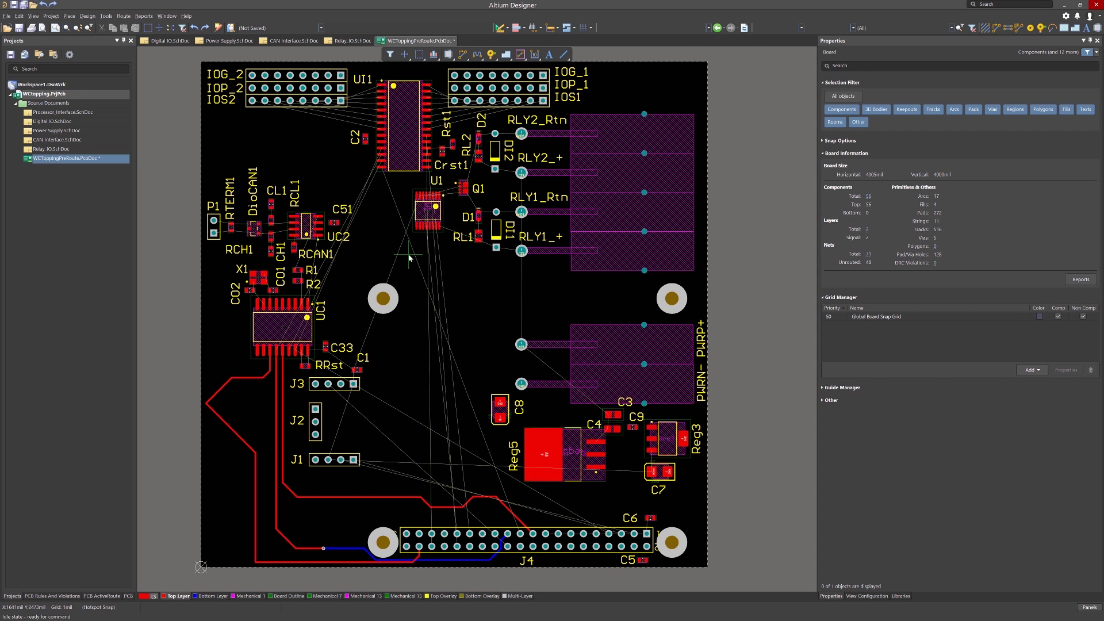
Step: Route the 12V track from its pad up onto the RLY1_+ pad
{"action": "key", "text": "ctrl+w"}
{"action": "left_click", "coordinate": [521, 344]}
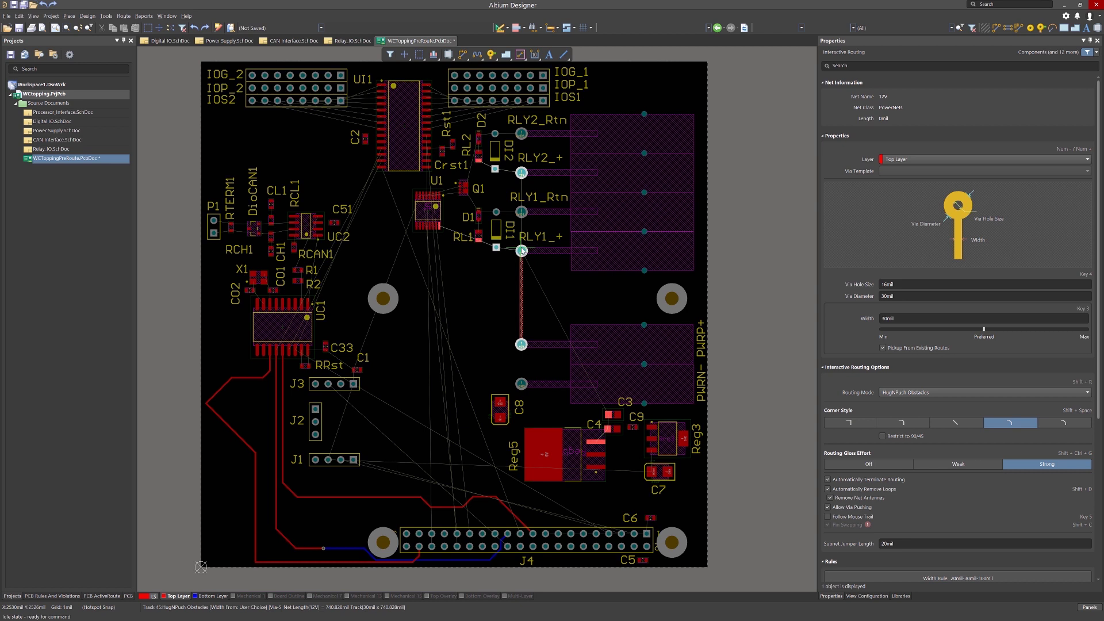
{"action": "left_click", "coordinate": [521, 251]}
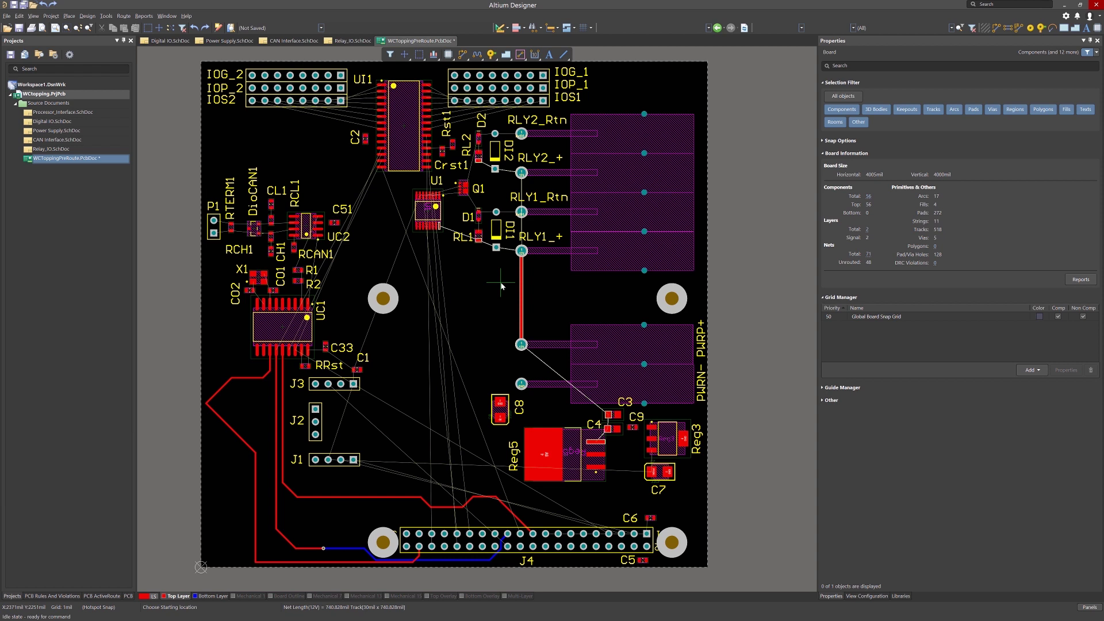
{"action": "key", "text": "Escape"}
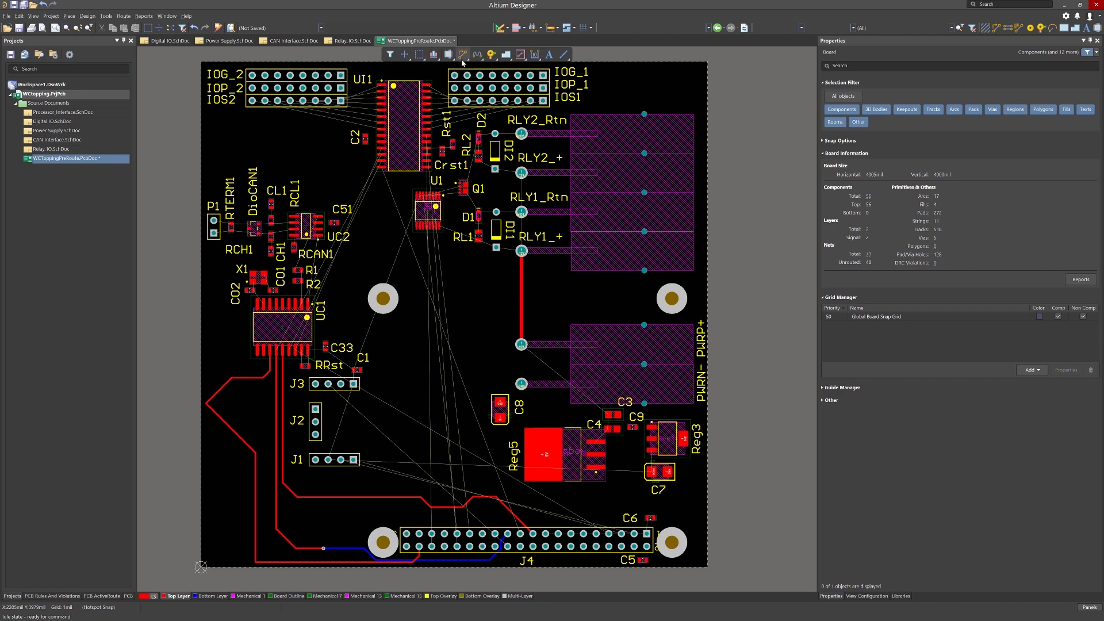
Step: Route a track from Q1's pad to U1's NetQ1_4 pin
{"action": "key", "text": "ctrl+w"}
{"action": "left_click", "coordinate": [460, 194]}
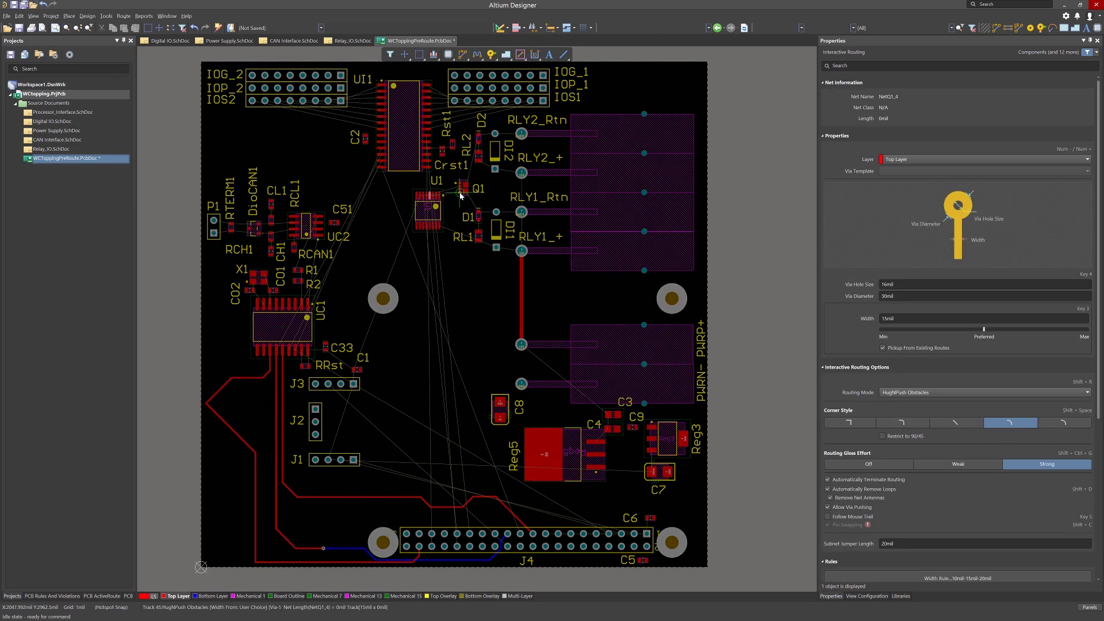
{"action": "scroll", "coordinate": [446, 200], "scroll_direction": "up", "scroll_amount": 5, "text": "ctrl"}
{"action": "scroll", "coordinate": [441, 239], "scroll_direction": "up", "scroll_amount": 2, "text": "ctrl"}
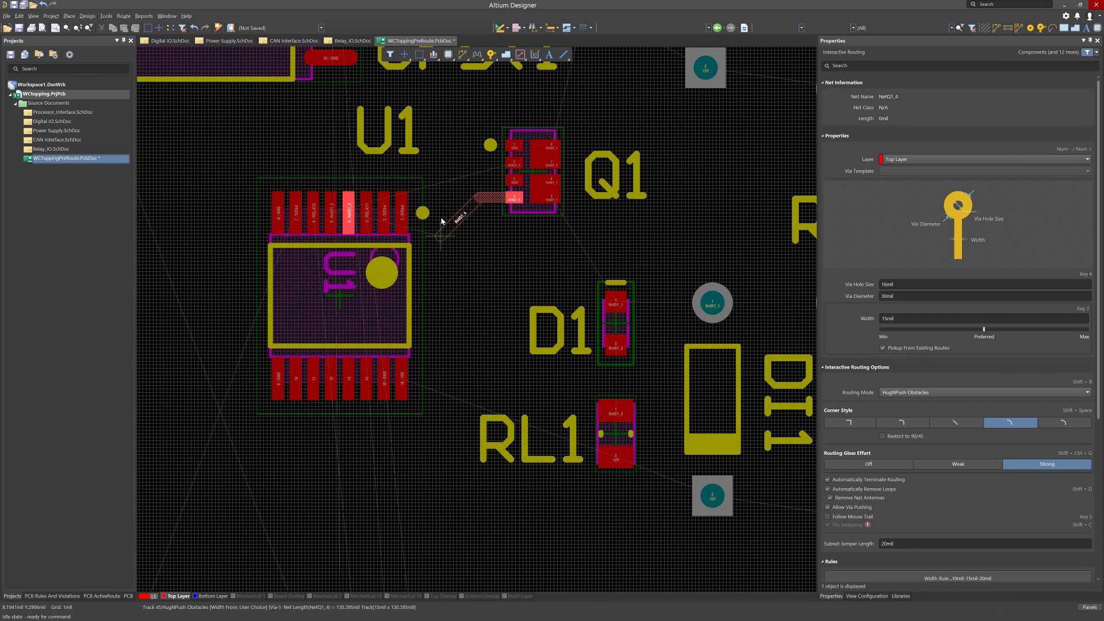
{"action": "left_click", "coordinate": [437, 150]}
{"action": "key", "text": "Escape"}
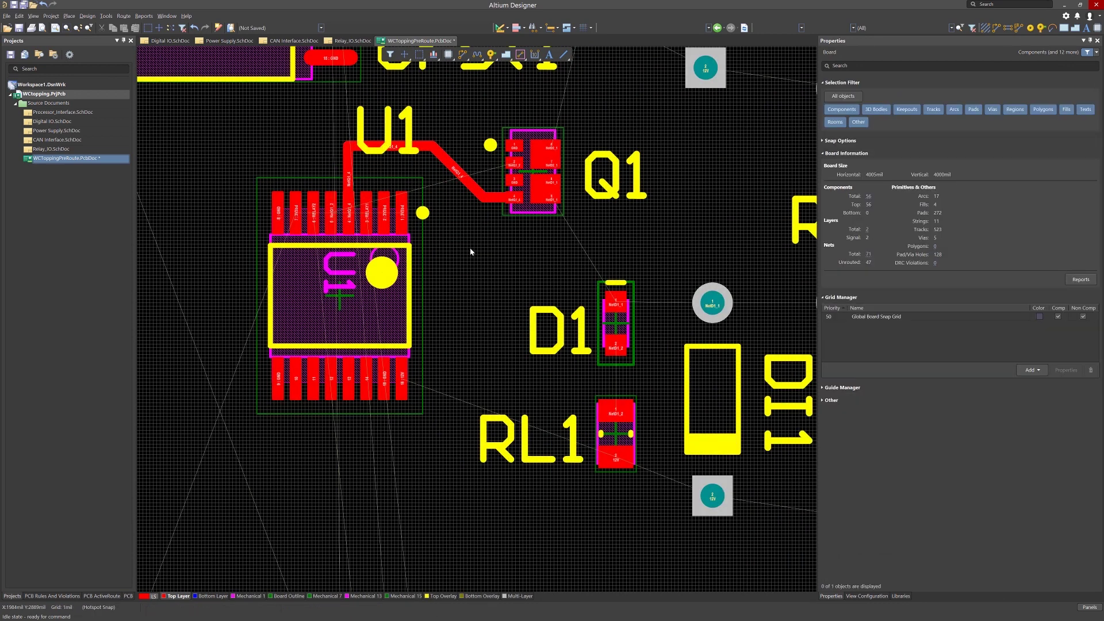
{"action": "scroll", "coordinate": [470, 251], "scroll_direction": "down", "scroll_amount": 2, "text": "ctrl"}
{"action": "scroll", "coordinate": [470, 251], "scroll_direction": "up", "scroll_amount": 2, "text": "ctrl"}
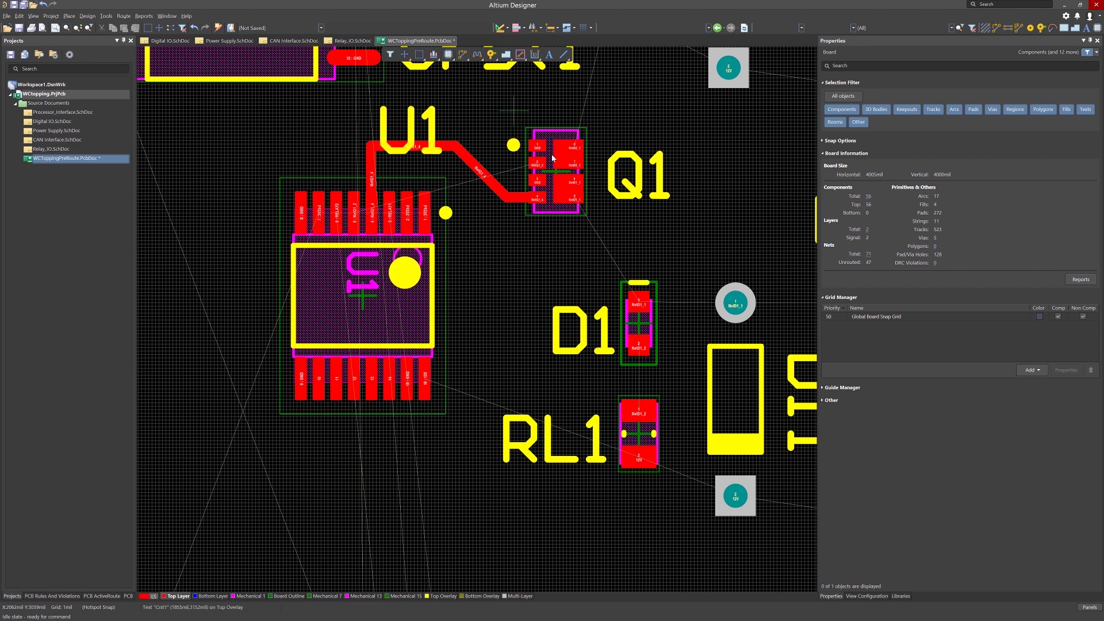
Step: Route the NetD1_1 track from Q1 onto D1's pad
{"action": "key", "text": "ctrl+w"}
{"action": "left_click", "coordinate": [573, 190]}
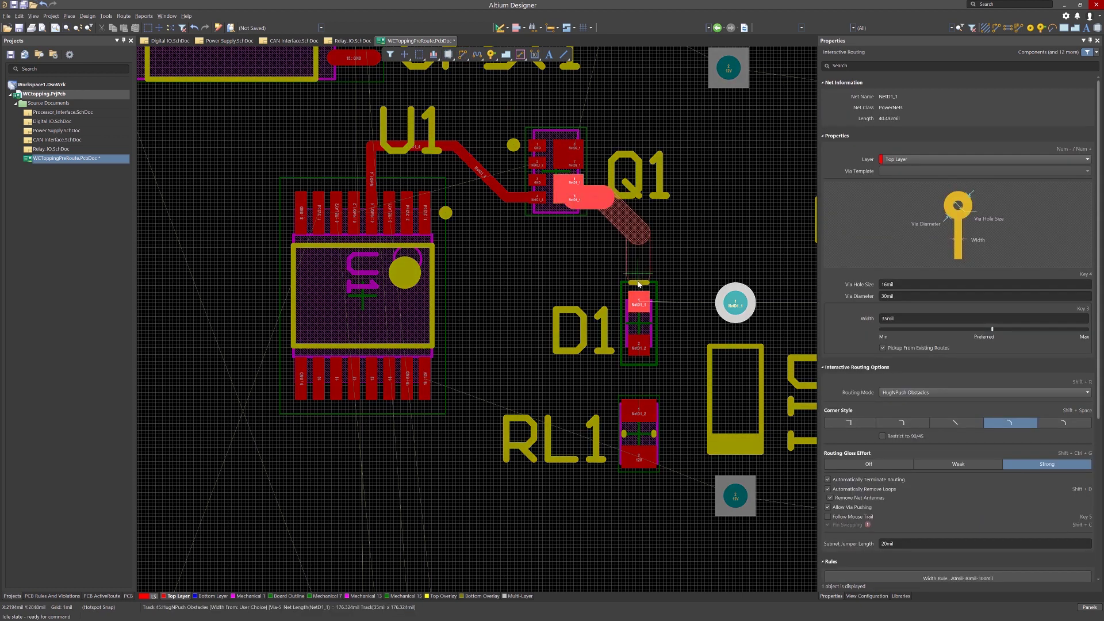
{"action": "left_click", "coordinate": [640, 284]}
{"action": "key", "text": "Escape"}
{"action": "right_click", "coordinate": [554, 286]}
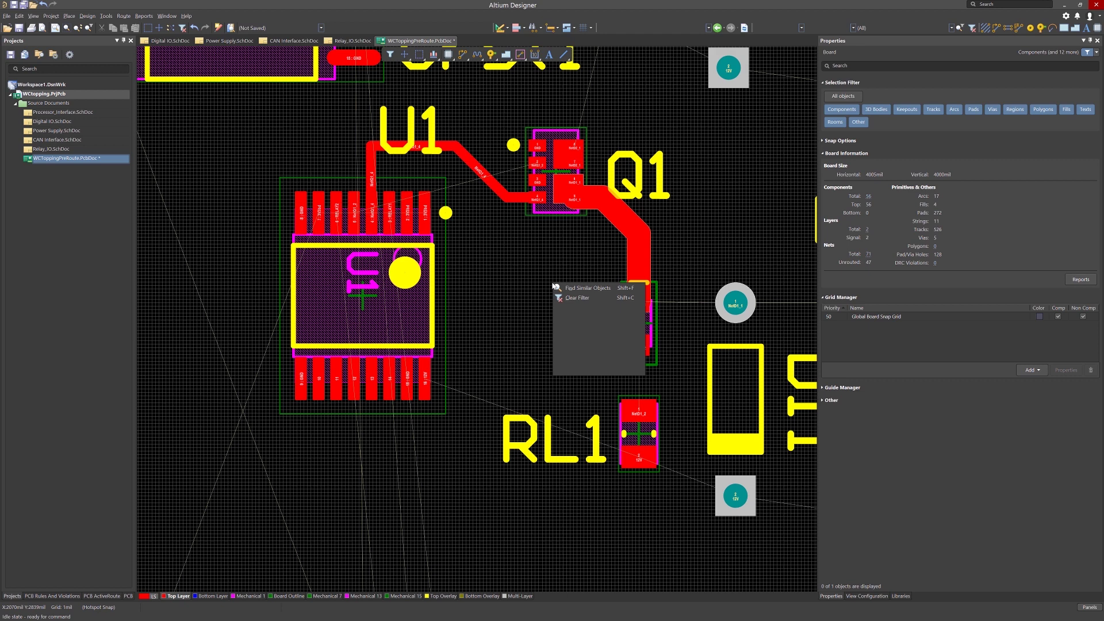
{"action": "left_click", "coordinate": [523, 272]}
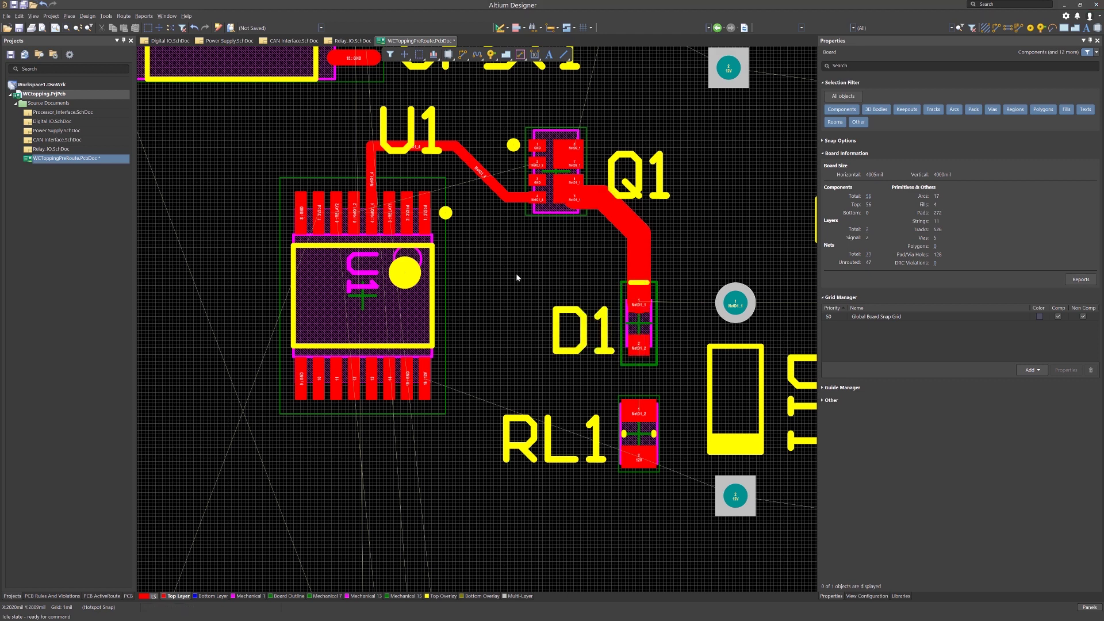
{"action": "scroll", "coordinate": [766, 553], "scroll_direction": "down", "scroll_amount": 1}
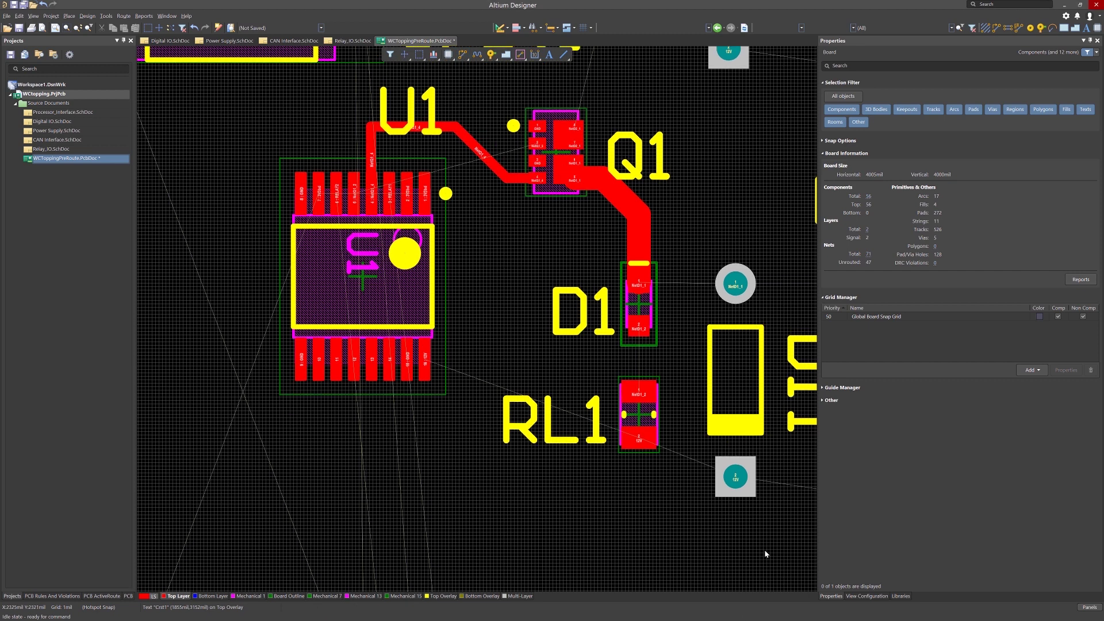
Step: Start routing the 12V net toward U1, then remove the diagonal segments running through RL1
{"action": "scroll", "coordinate": [766, 554], "scroll_direction": "down", "scroll_amount": 3}
{"action": "key", "text": "ctrl+w"}
{"action": "left_click", "coordinate": [736, 423]}
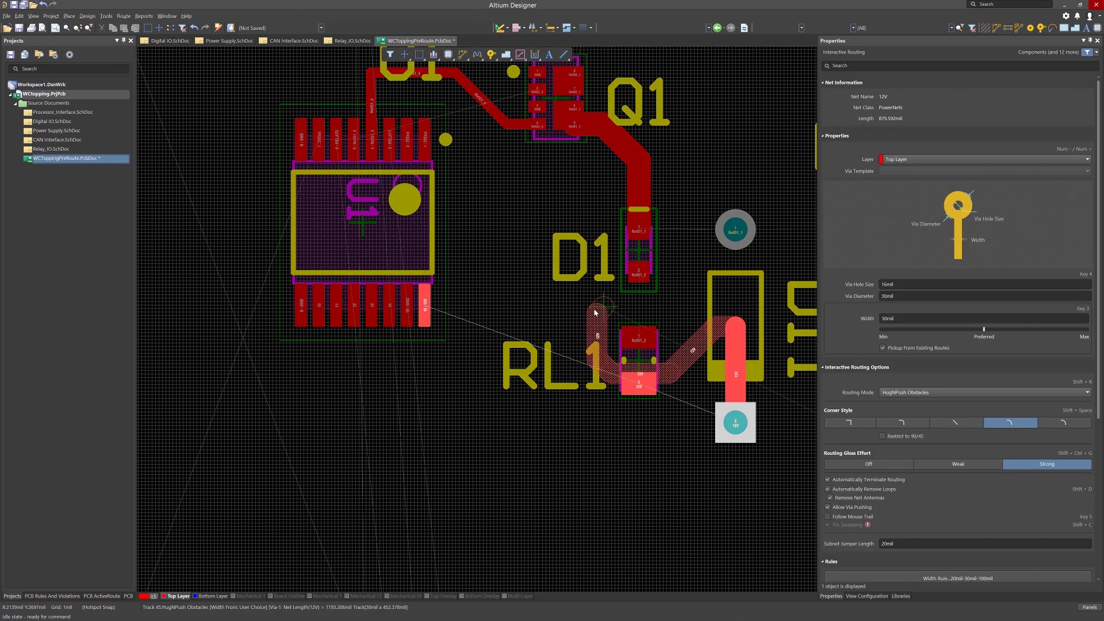
{"action": "left_click", "coordinate": [581, 304]}
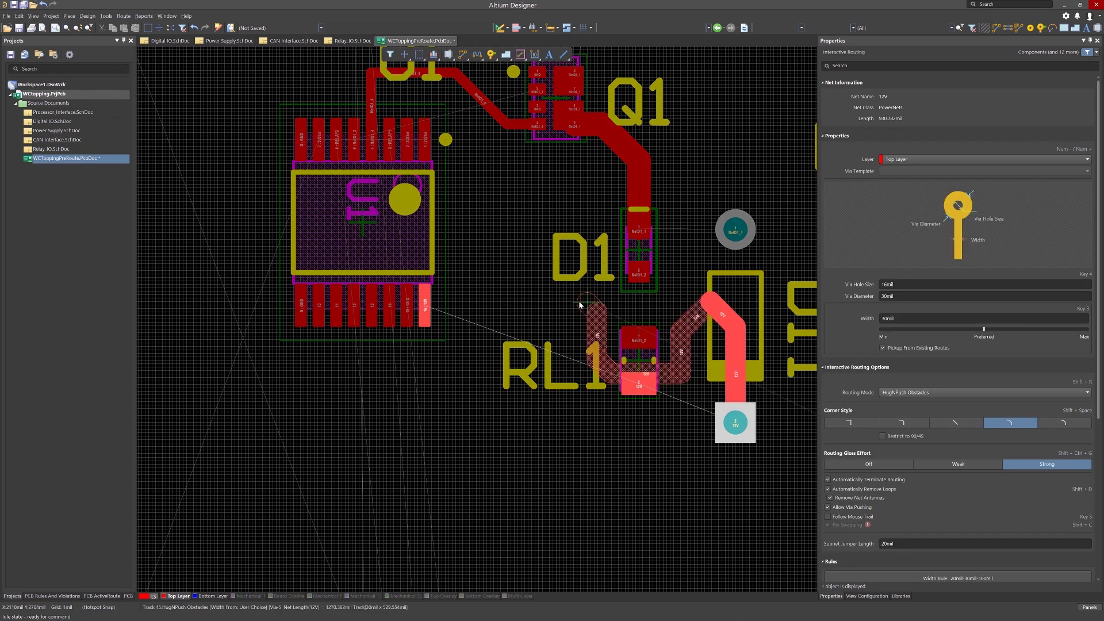
{"action": "left_click", "coordinate": [444, 226]}
{"action": "key", "text": "BackSpace"}
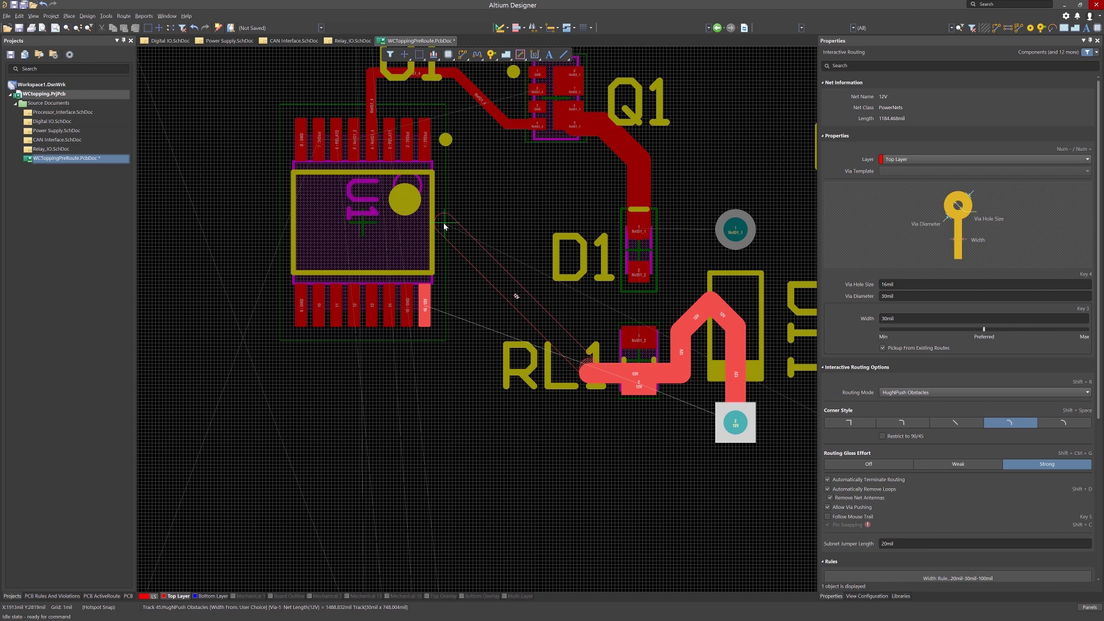
{"action": "key", "text": "BackSpace"}
{"action": "key", "text": "BackSpace"}
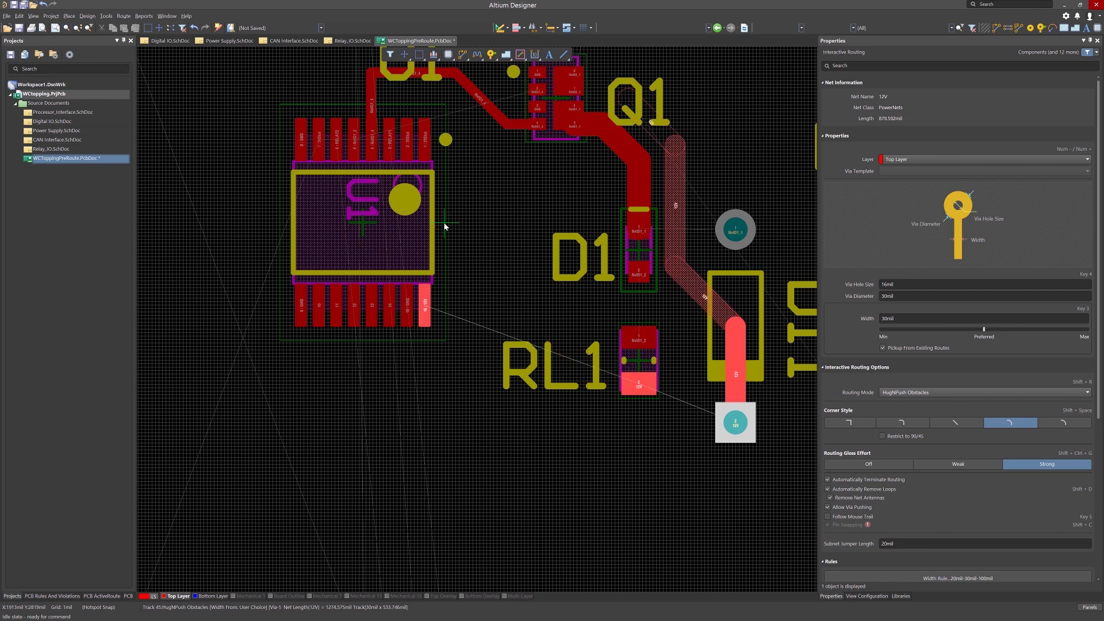
{"action": "key", "text": "BackSpace"}
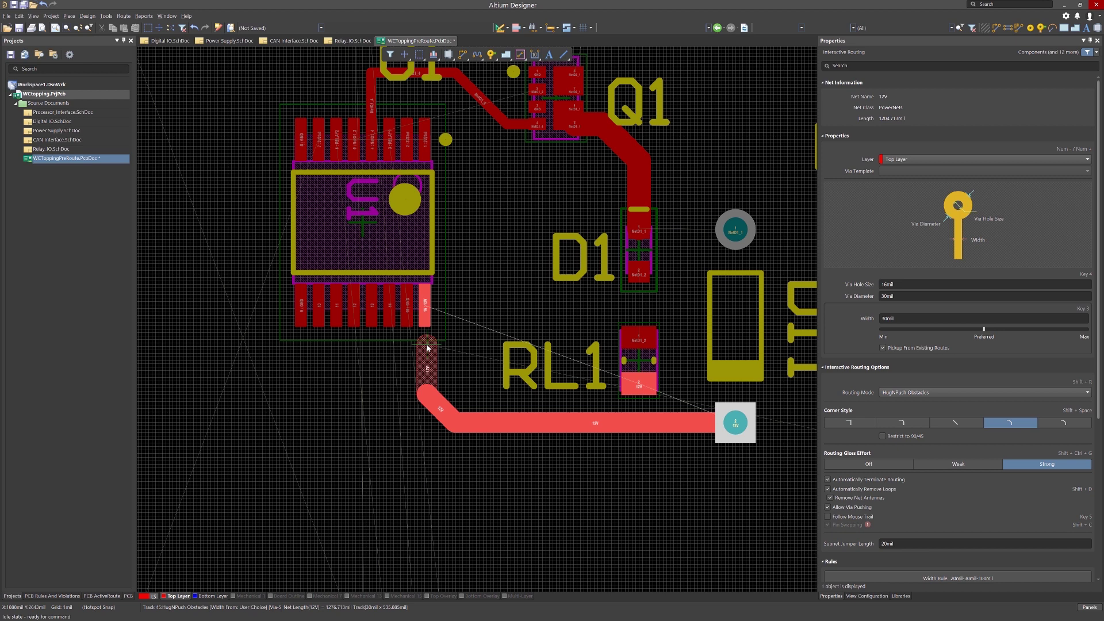
Step: Change the track width to 20mil and finish the 12V route on pad 16
{"action": "key", "text": "Tab"}
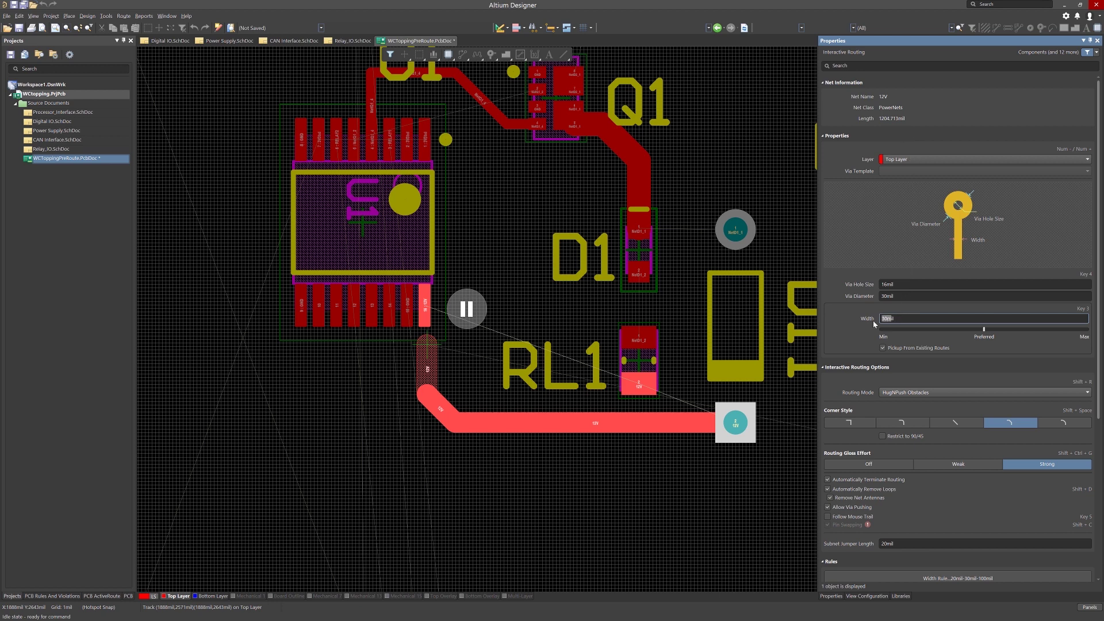
{"action": "left_click", "coordinate": [984, 330]}
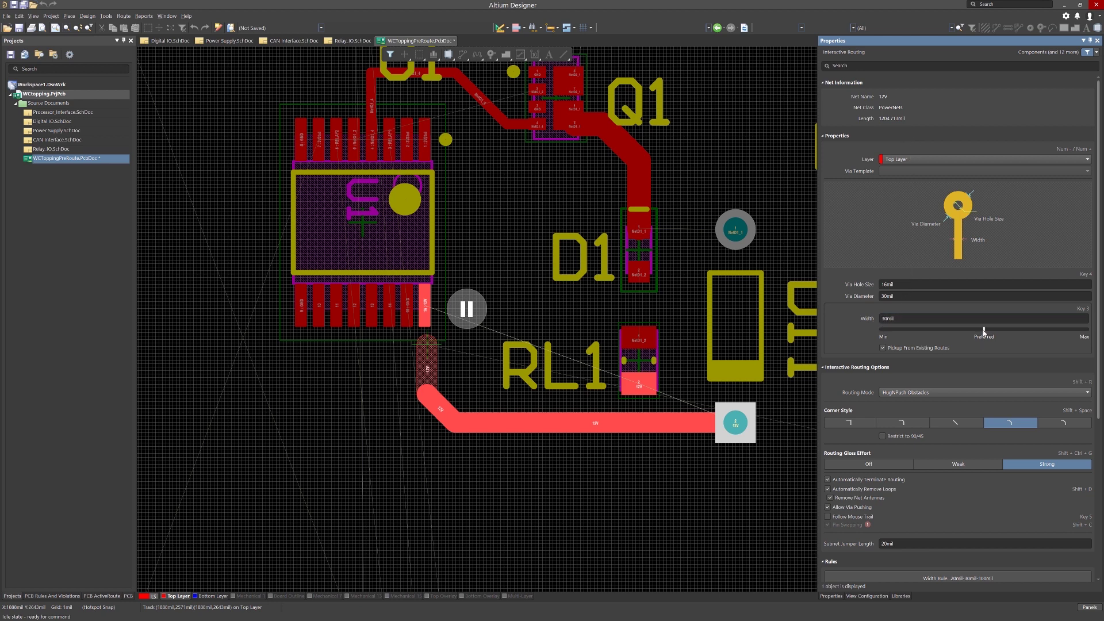
{"action": "left_click", "coordinate": [466, 308]}
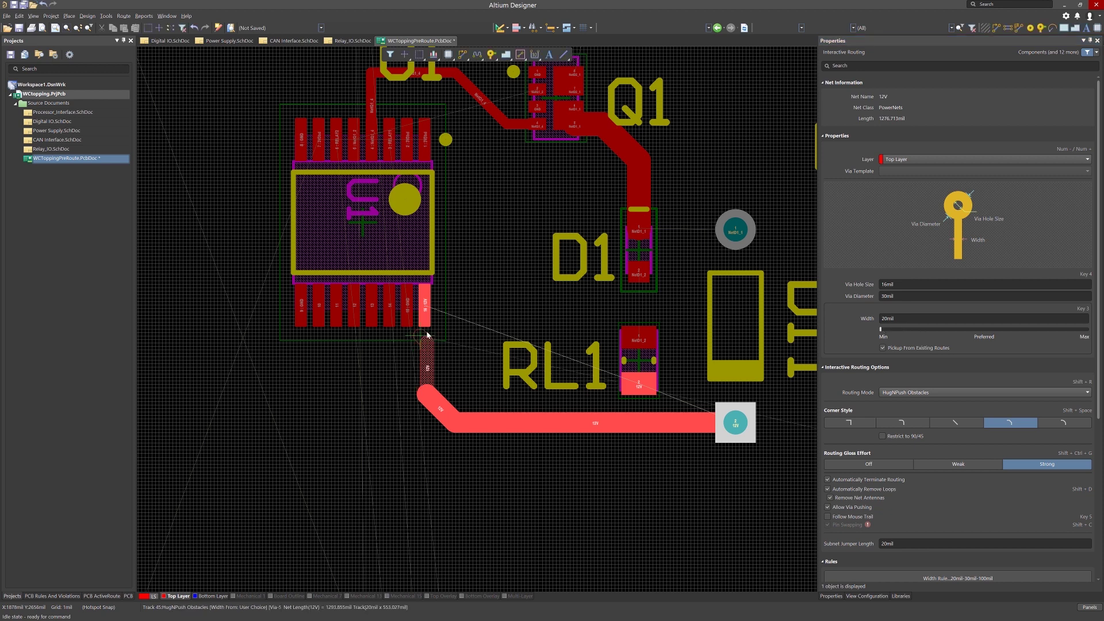
{"action": "left_click", "coordinate": [430, 323]}
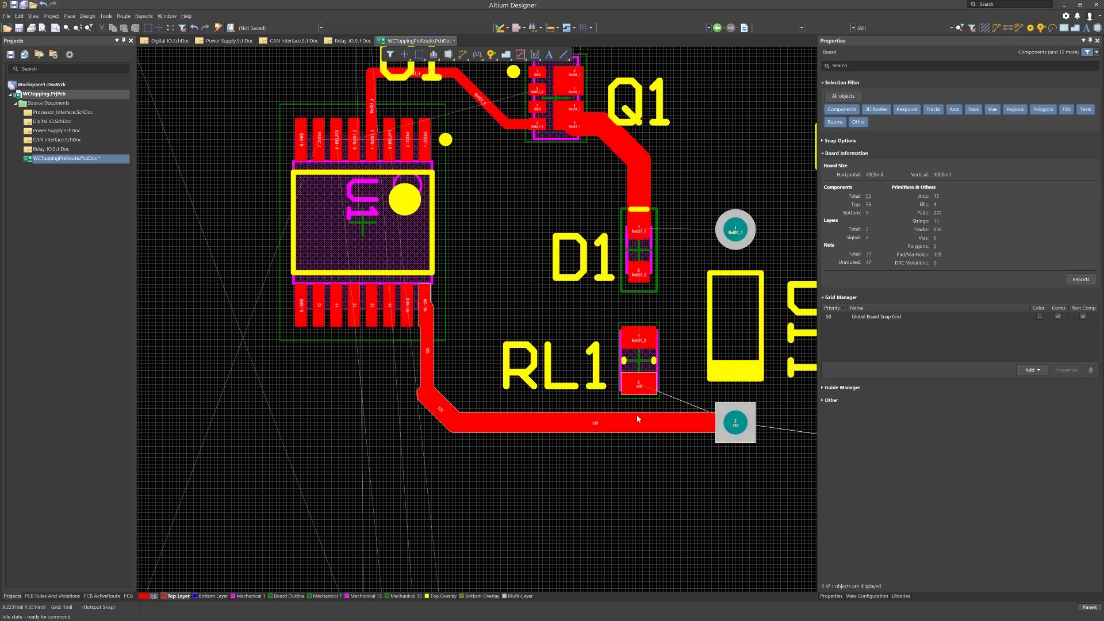
{"action": "key", "text": "Escape"}
{"action": "scroll", "coordinate": [539, 374], "scroll_direction": "up", "scroll_amount": 2}
Step: Start the NetQ1_2 route from Q1, trying 45-degree, arc, then 90-degree corner styles
{"action": "left_click", "coordinate": [463, 54]}
{"action": "left_click", "coordinate": [538, 203]}
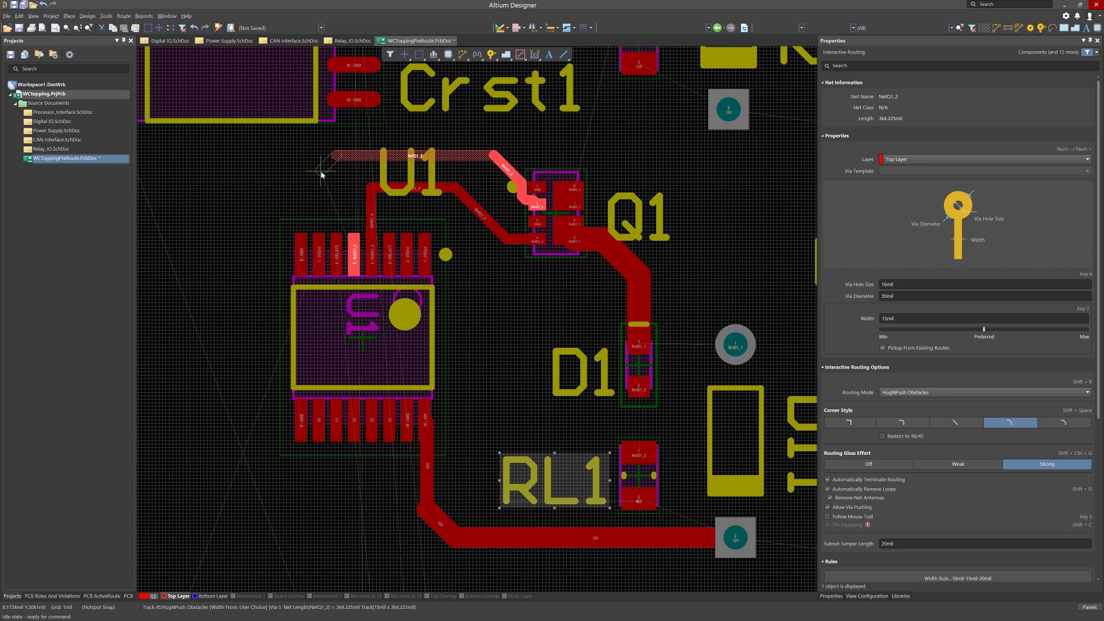
{"action": "key", "text": "Tab"}
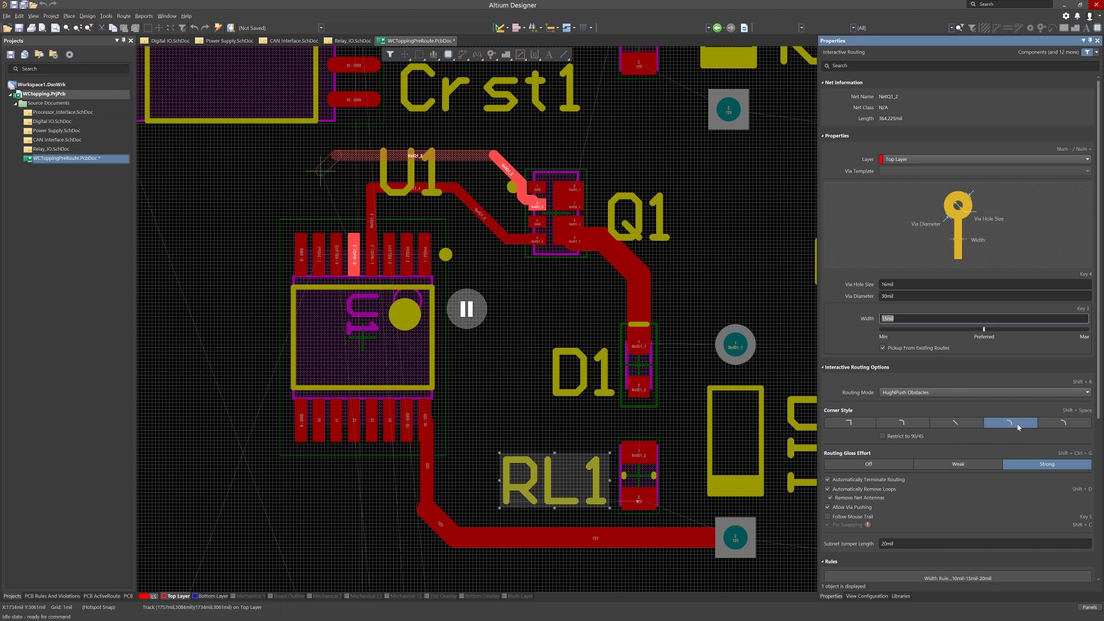
{"action": "left_click", "coordinate": [957, 425]}
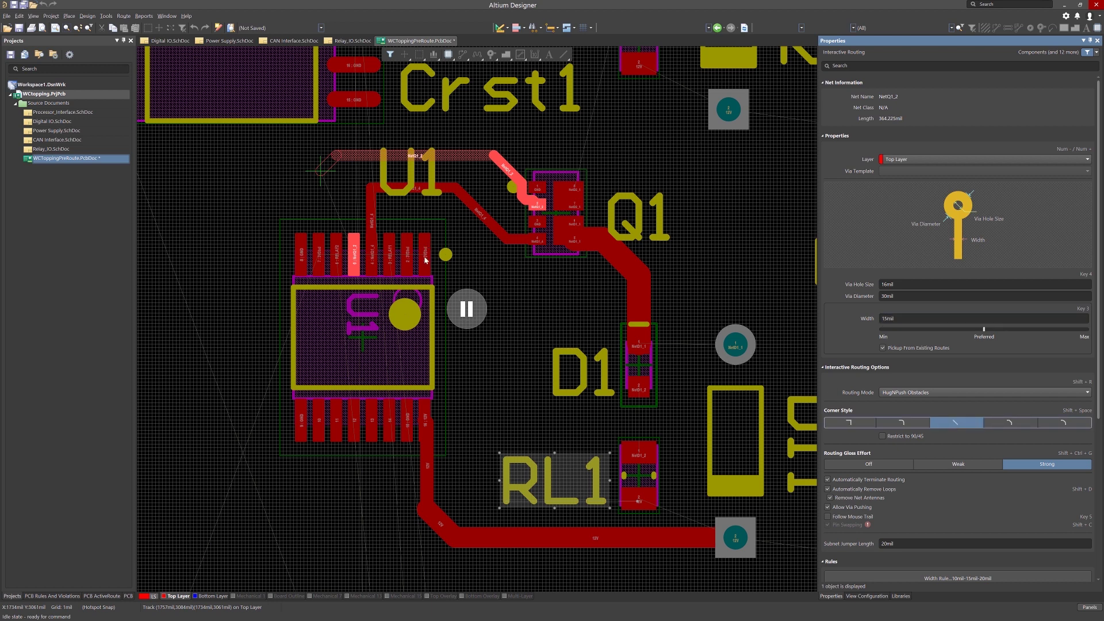
{"action": "left_click", "coordinate": [460, 308]}
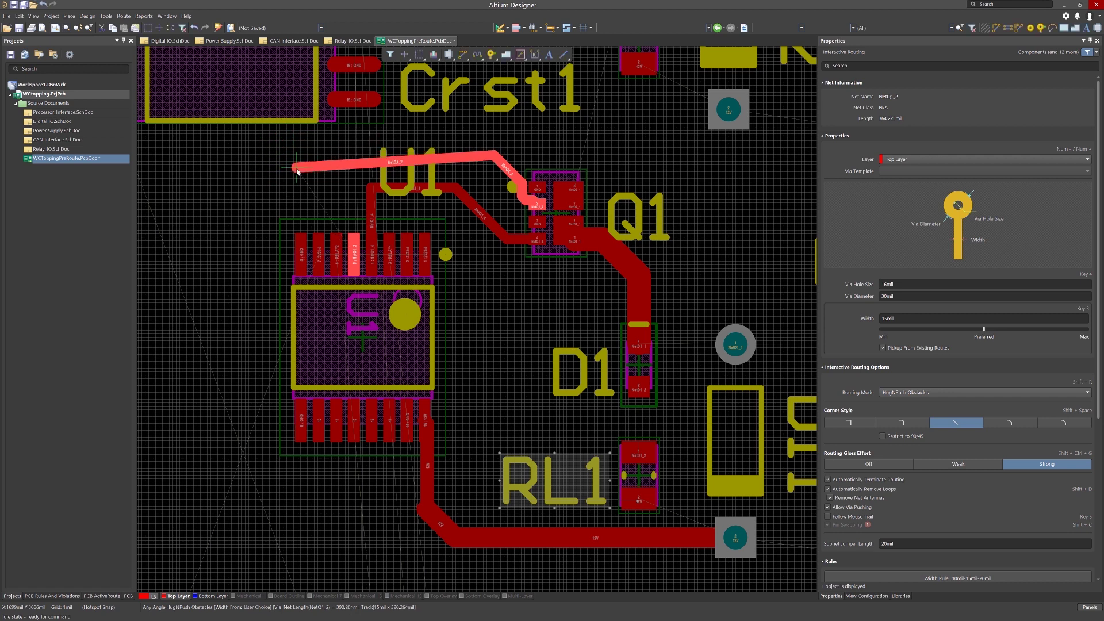
{"action": "left_click", "coordinate": [902, 423]}
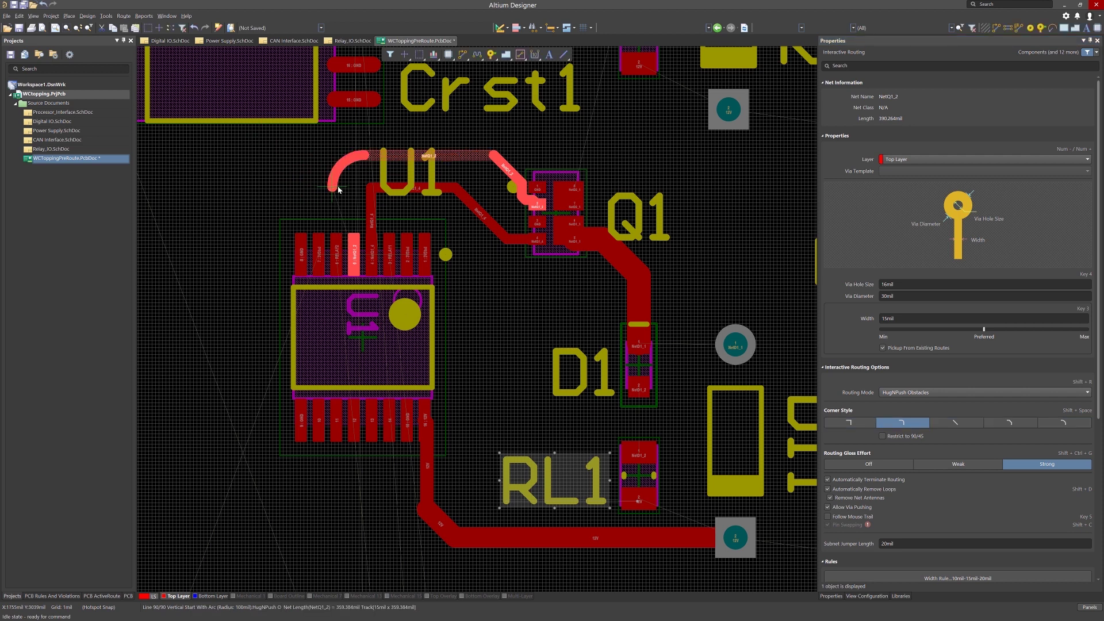
{"action": "key", "text": "Tab"}
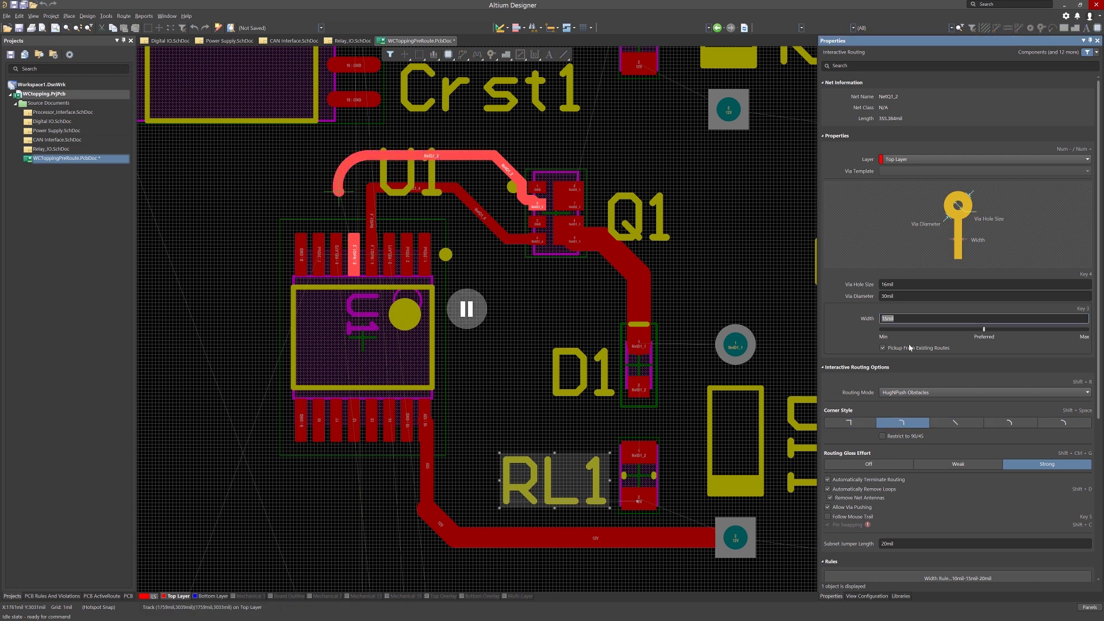
{"action": "left_click", "coordinate": [855, 422]}
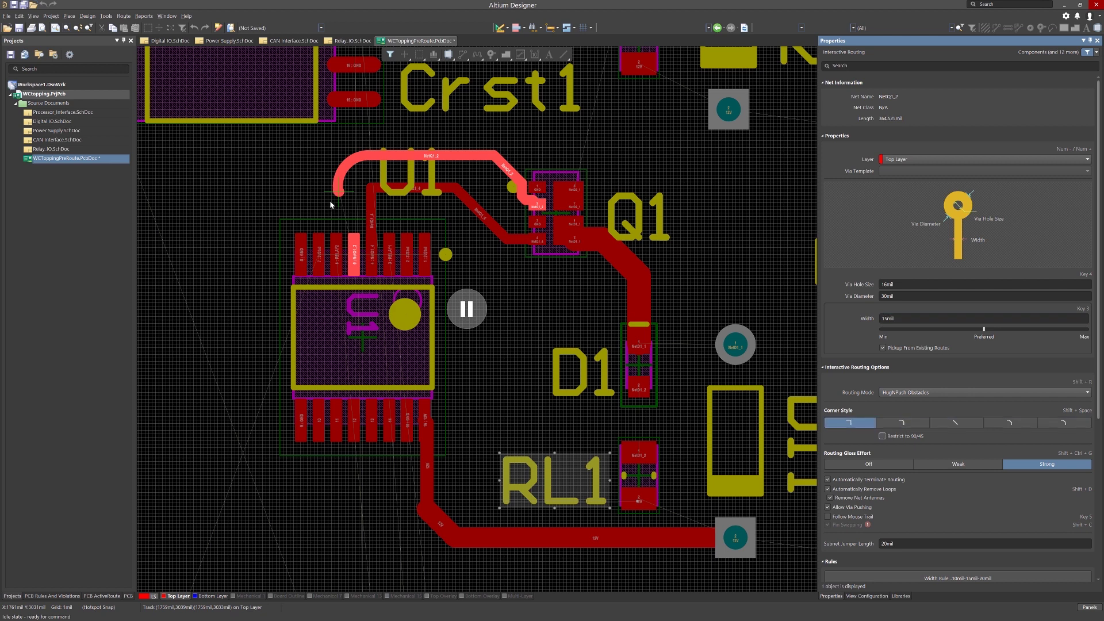
{"action": "left_click", "coordinate": [466, 309]}
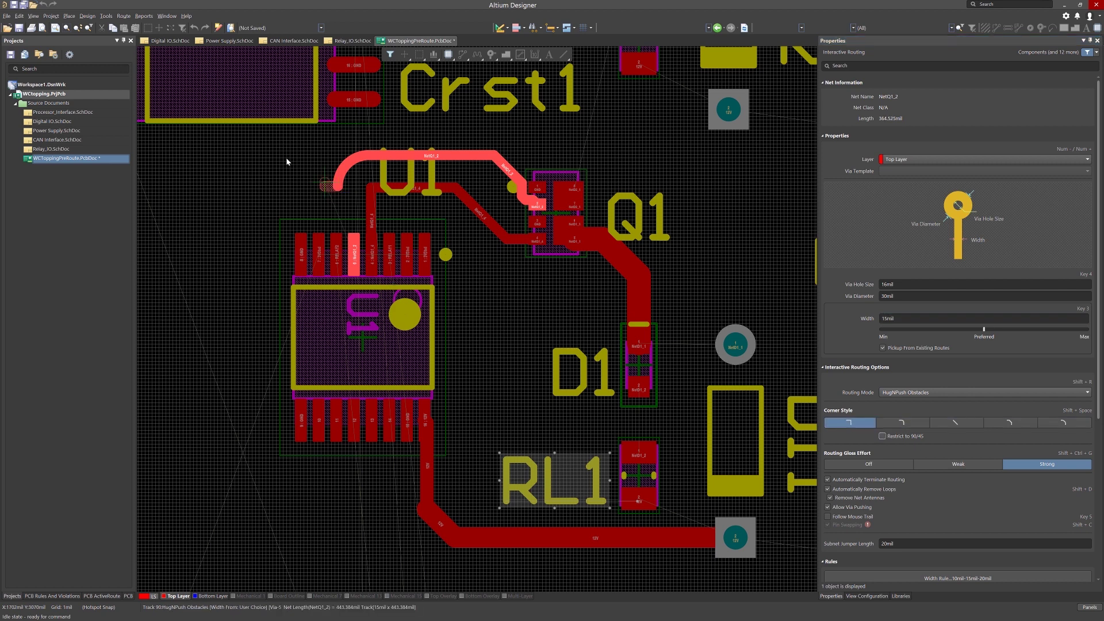
Step: Route NetQ1_2 around the top of U1 and finish it on U1's pin 6
{"action": "left_click", "coordinate": [264, 151]}
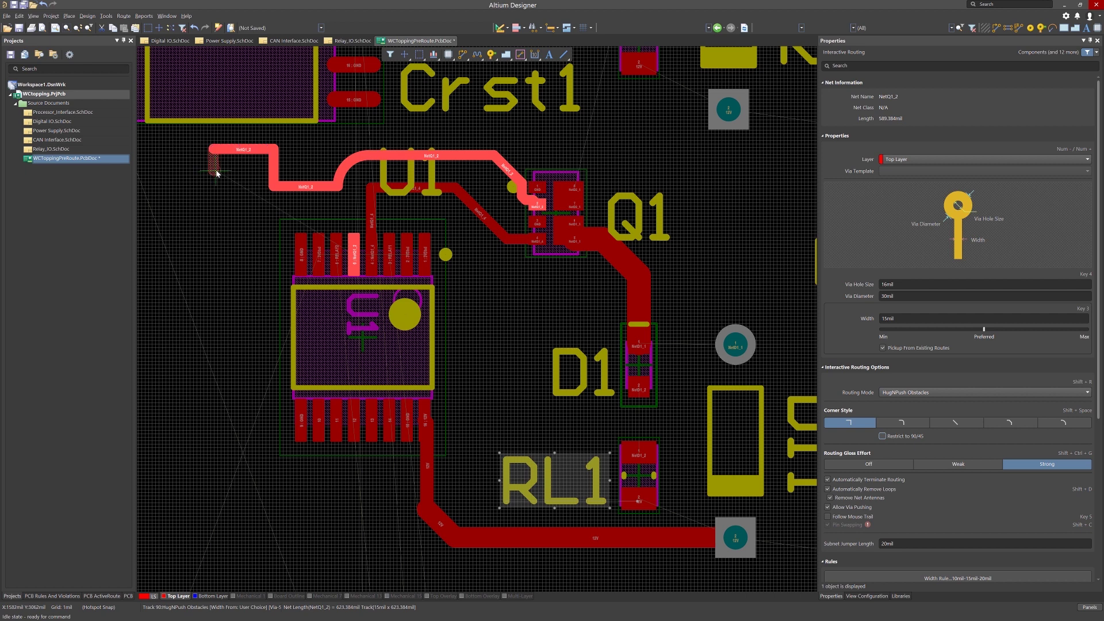
{"action": "key", "text": "shift+space"}
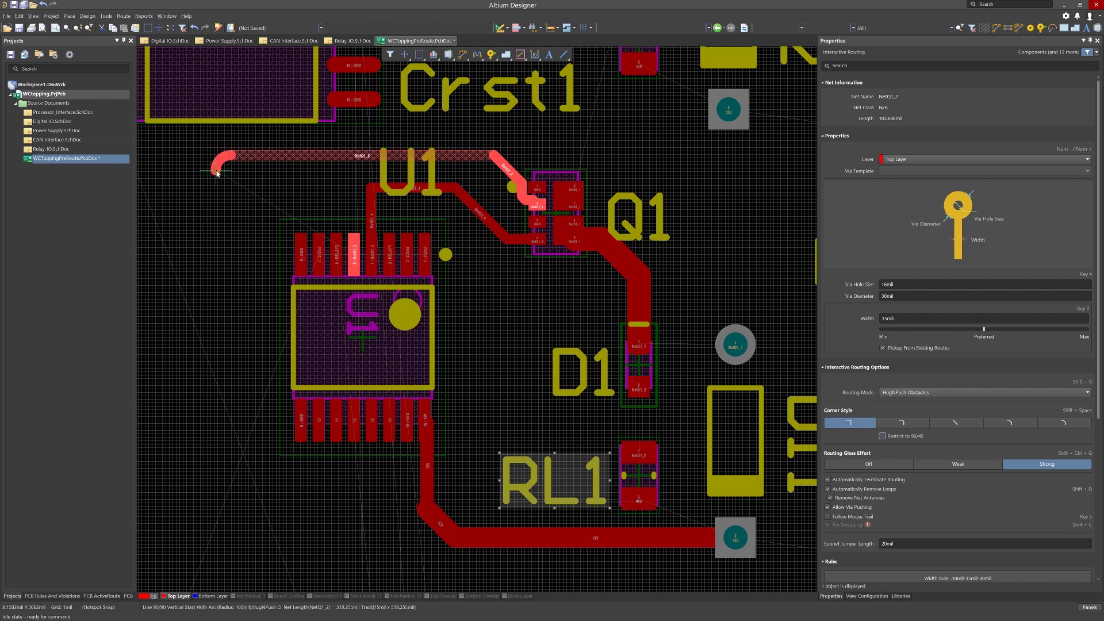
{"action": "key", "text": "shift+space"}
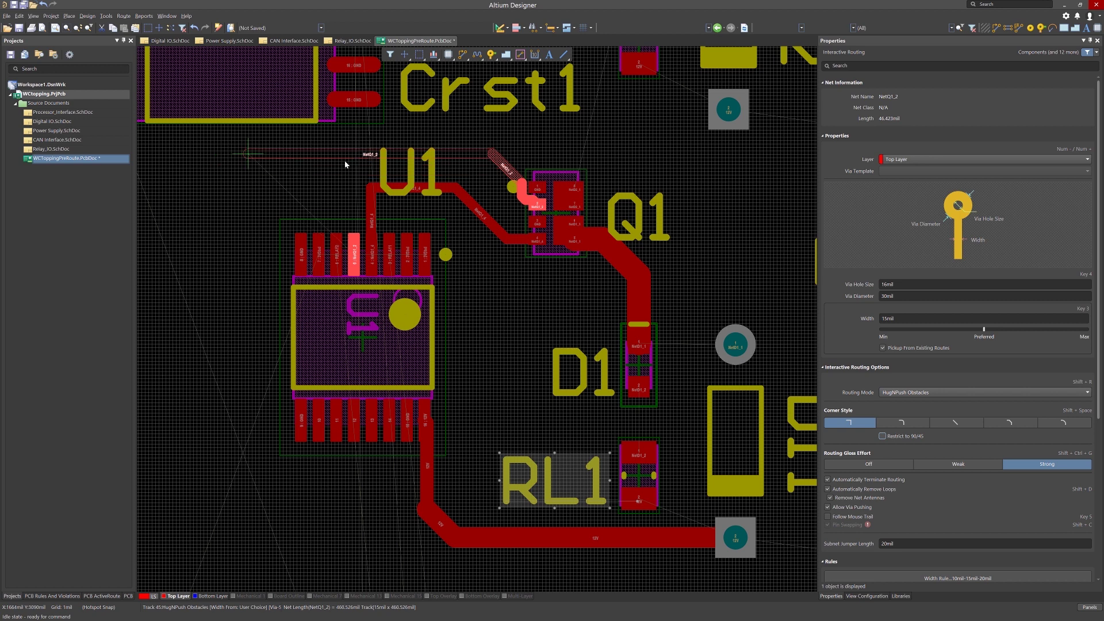
{"action": "key", "text": "BackSpace"}
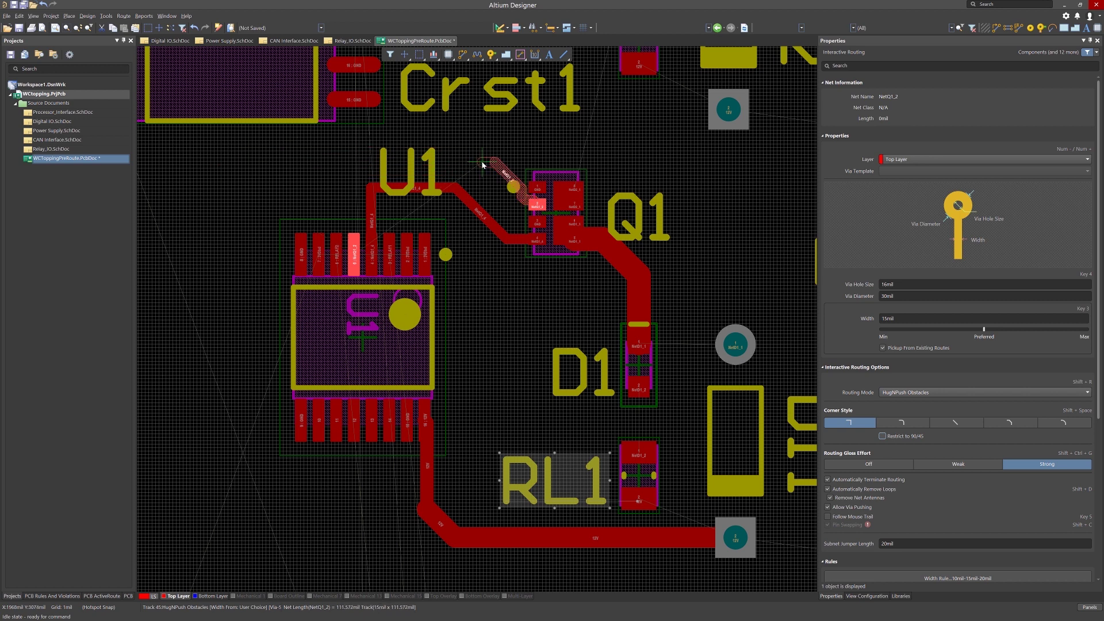
{"action": "left_click", "coordinate": [486, 195]}
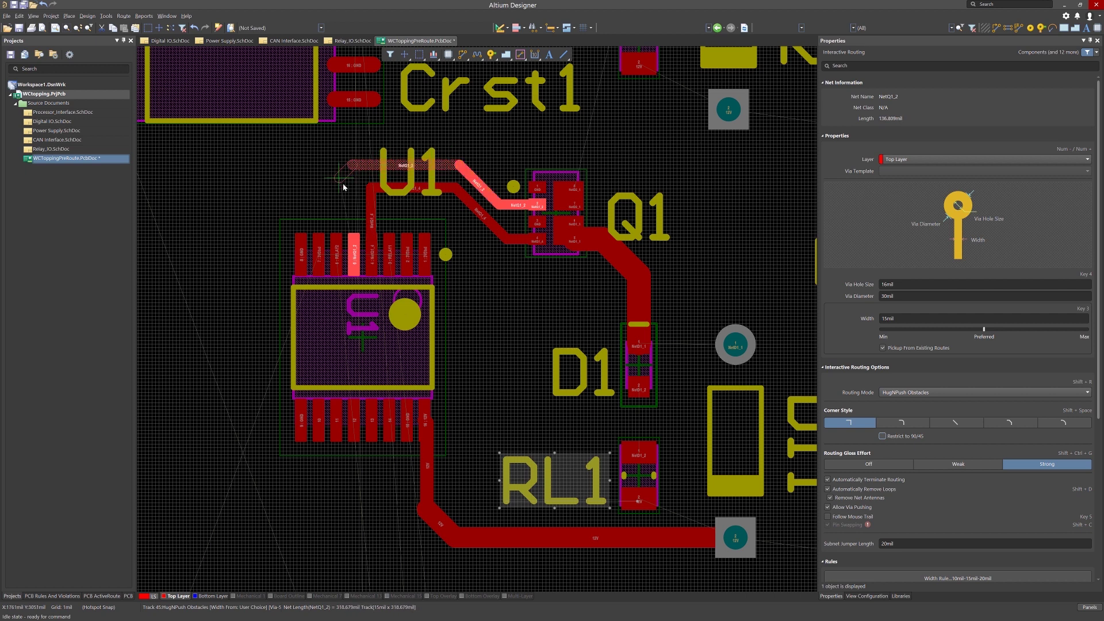
{"action": "left_click", "coordinate": [354, 256]}
{"action": "left_click", "coordinate": [282, 197]}
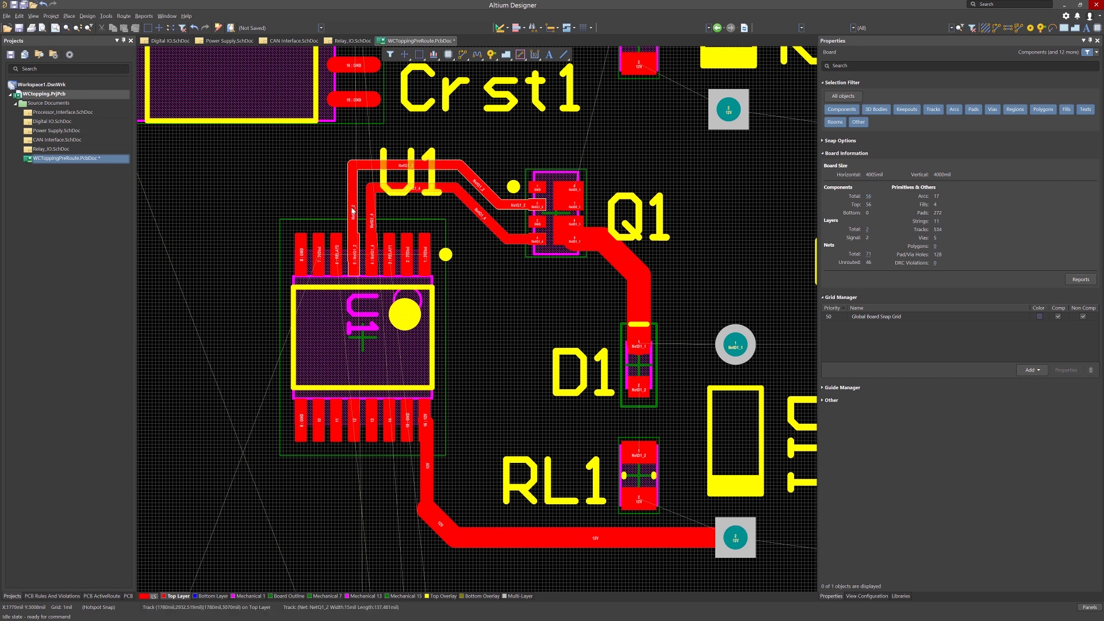
Step: Chamfer the NetQ1_2 track's top-left corner and straighten the 12V jog below U1
{"action": "left_click_drag", "start_coordinate": [353, 211], "coordinate": [361, 246]}
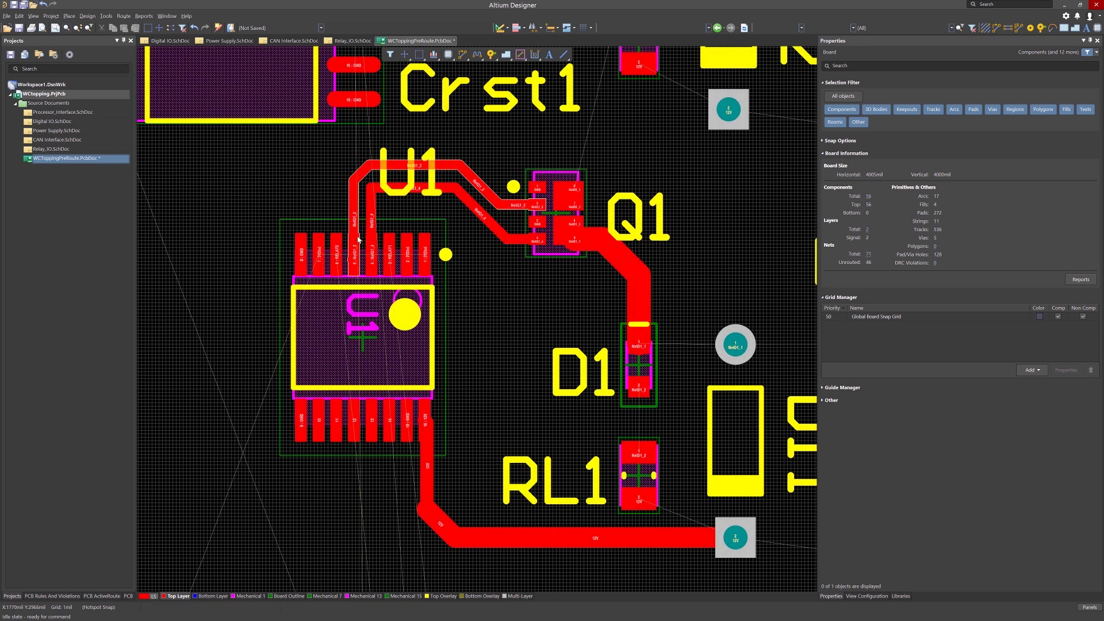
{"action": "mouse_move", "coordinate": [425, 469]}
{"action": "left_mouse_down"}
{"action": "mouse_move", "coordinate": [414, 468]}
{"action": "mouse_move", "coordinate": [425, 467]}
{"action": "left_mouse_up"}
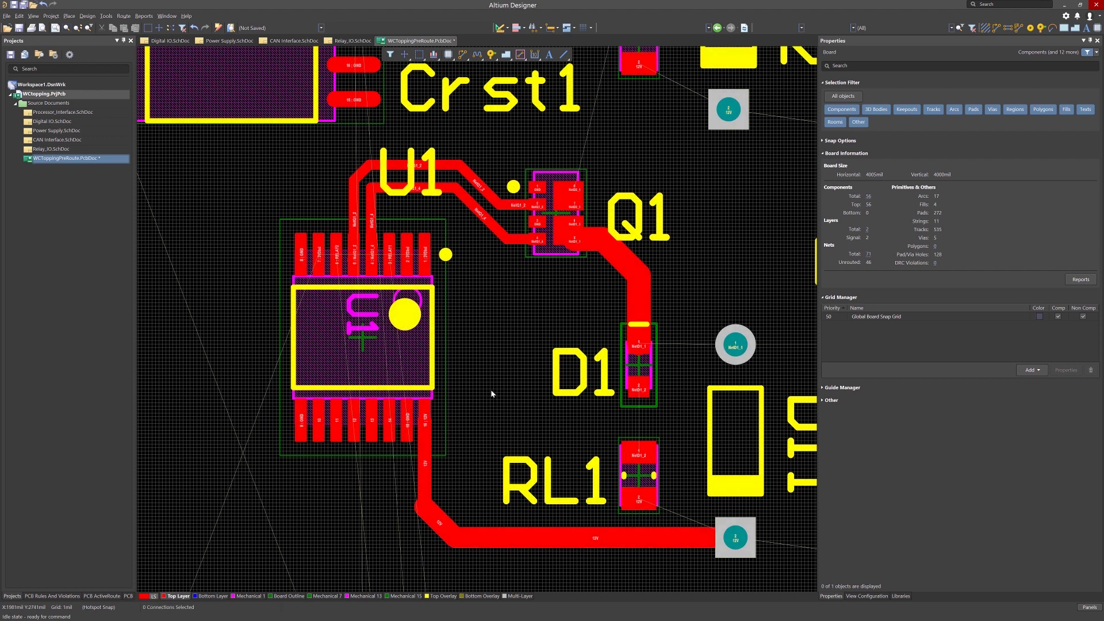
{"action": "key", "text": "ctrl+z"}
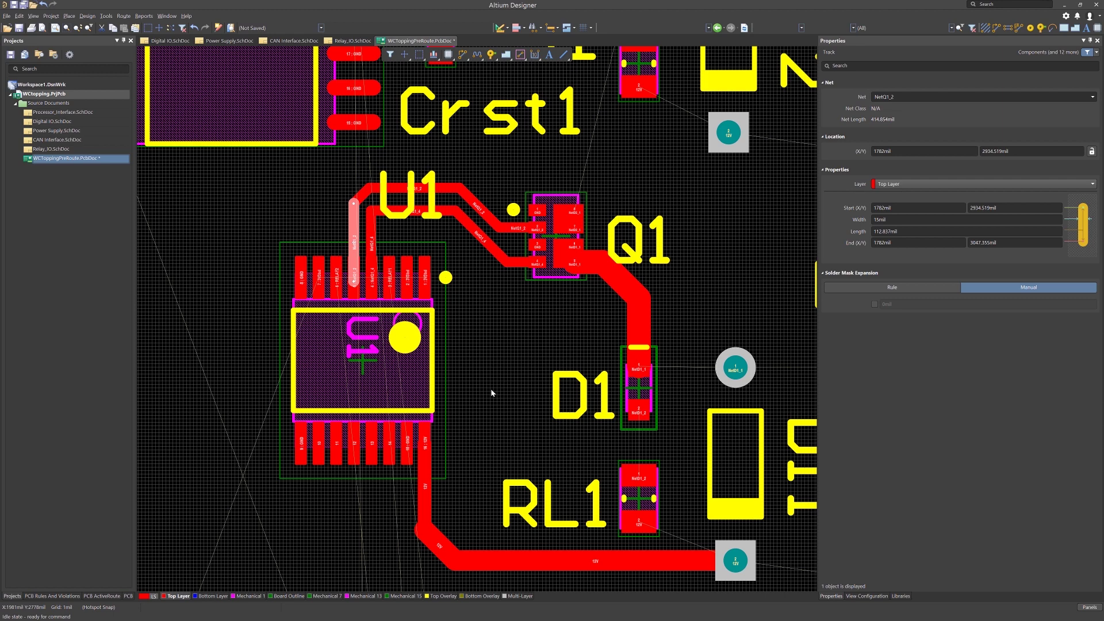
Step: Route IOA_7 from the IOS1 header pad to UI1, starting on the bottom layer and switching to top through a via
{"action": "scroll", "coordinate": [491, 394], "scroll_direction": "down", "scroll_amount": 5, "text": "ctrl"}
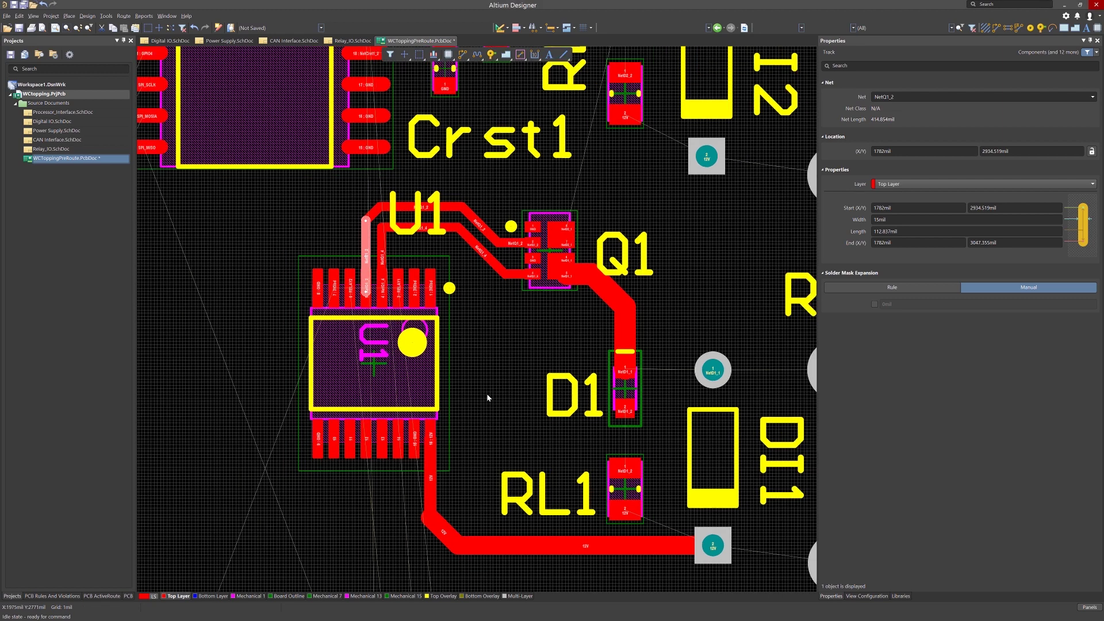
{"action": "scroll", "coordinate": [482, 404], "scroll_direction": "down", "scroll_amount": 1, "text": "ctrl"}
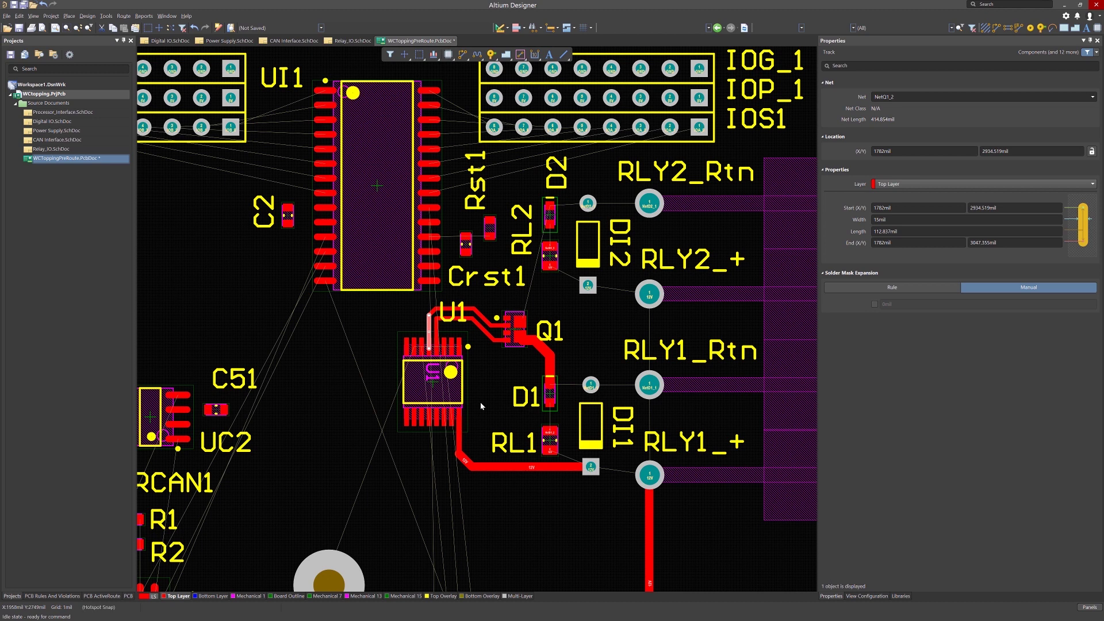
{"action": "scroll", "coordinate": [478, 401], "scroll_direction": "down", "scroll_amount": 1, "text": "ctrl"}
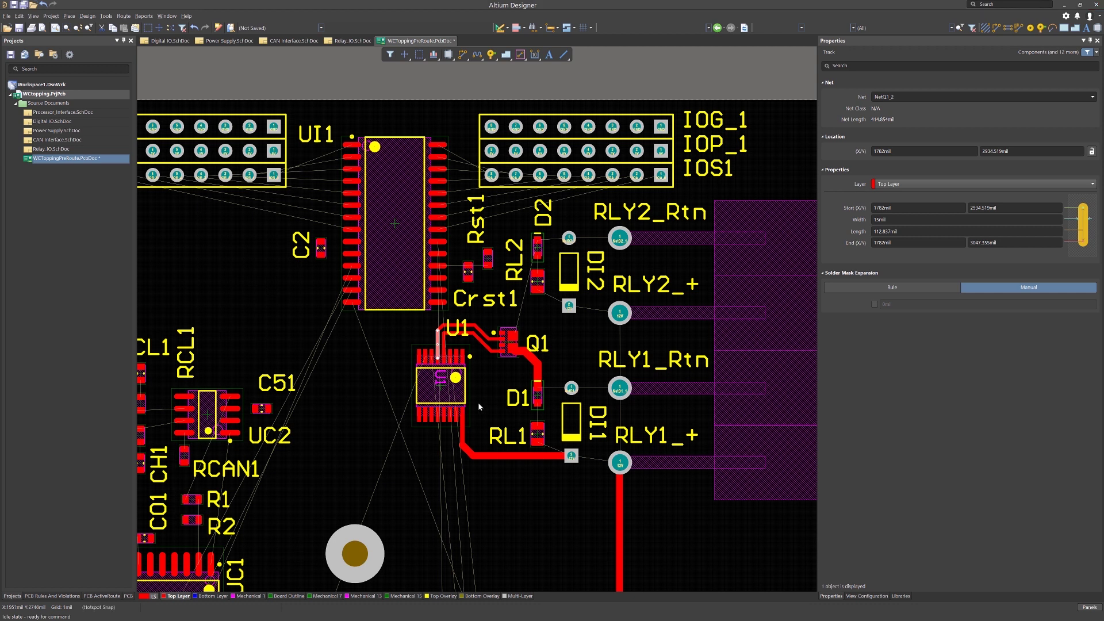
{"action": "left_click", "coordinate": [213, 596]}
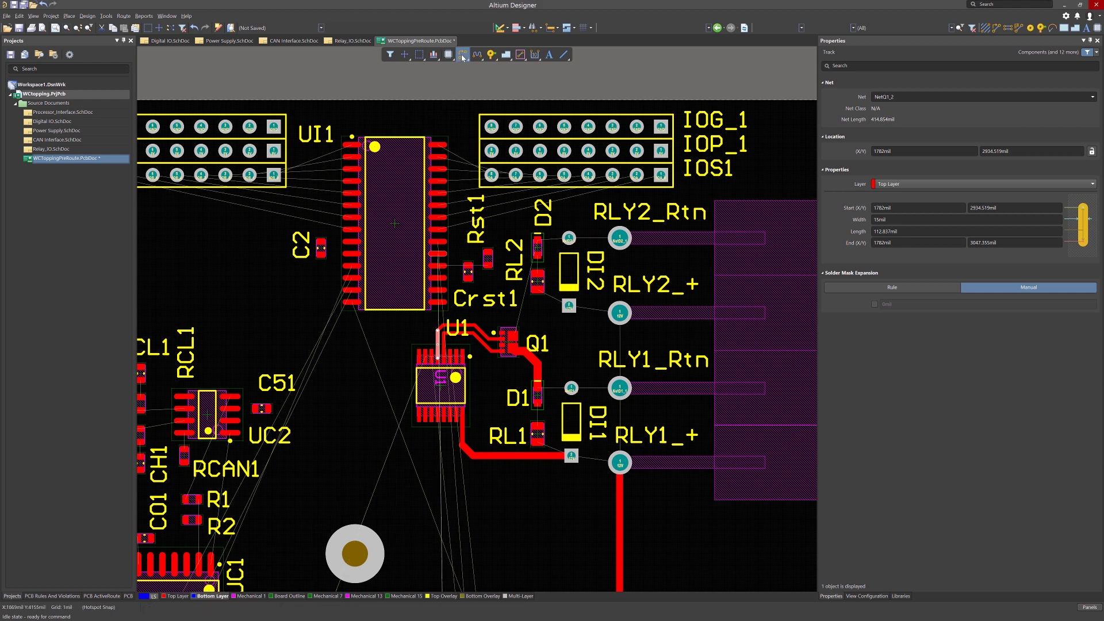
{"action": "left_click", "coordinate": [492, 176]}
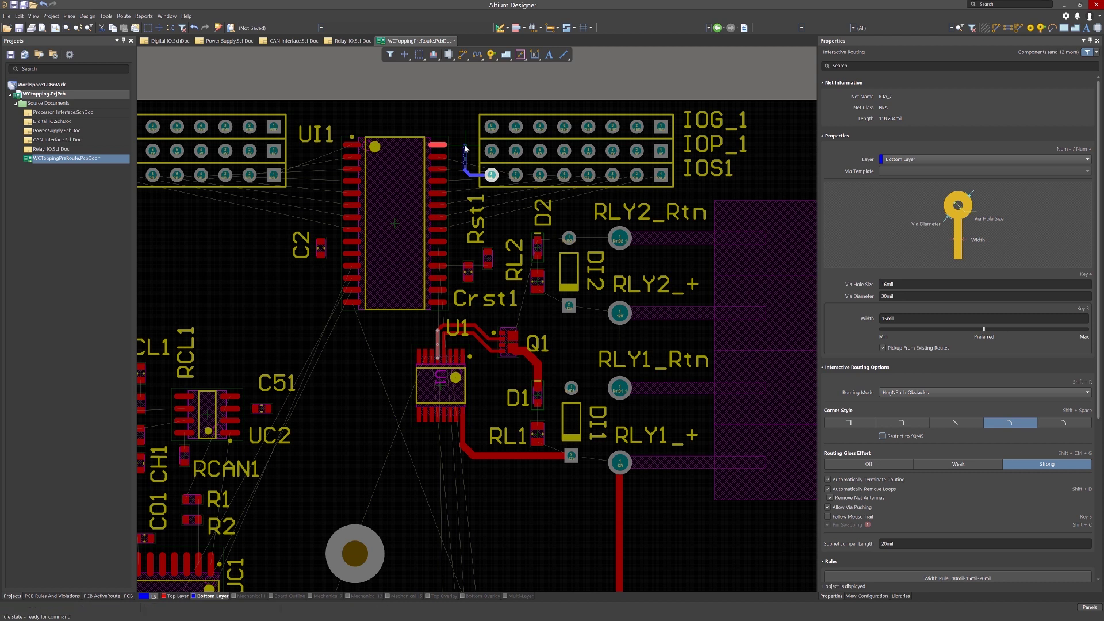
{"action": "key", "text": "KP_Multiply"}
{"action": "left_click", "coordinate": [443, 146]}
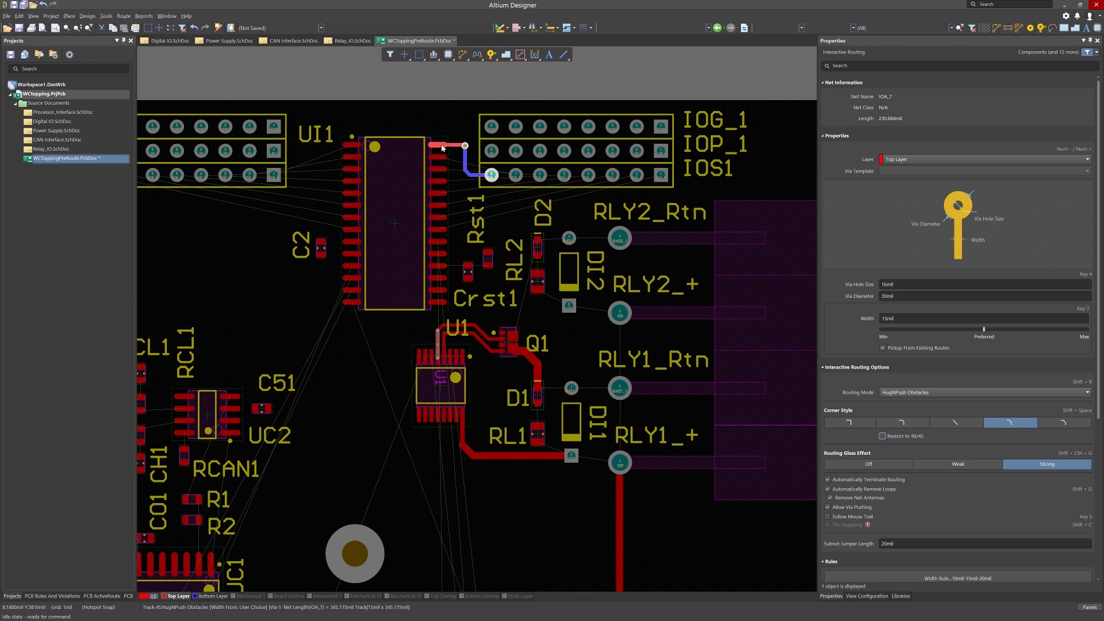
{"action": "key", "text": "Escape"}
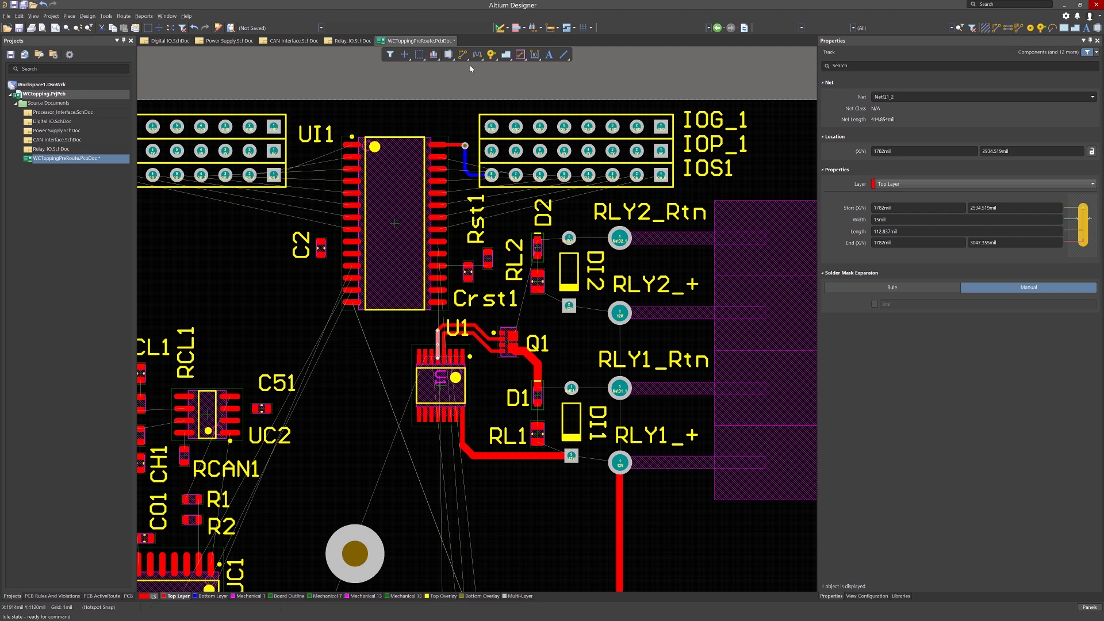
Step: Route GPIO4 from UI1 past C51 to the UC1 pad, switching between top and bottom layers through vias
{"action": "left_click", "coordinate": [352, 265]}
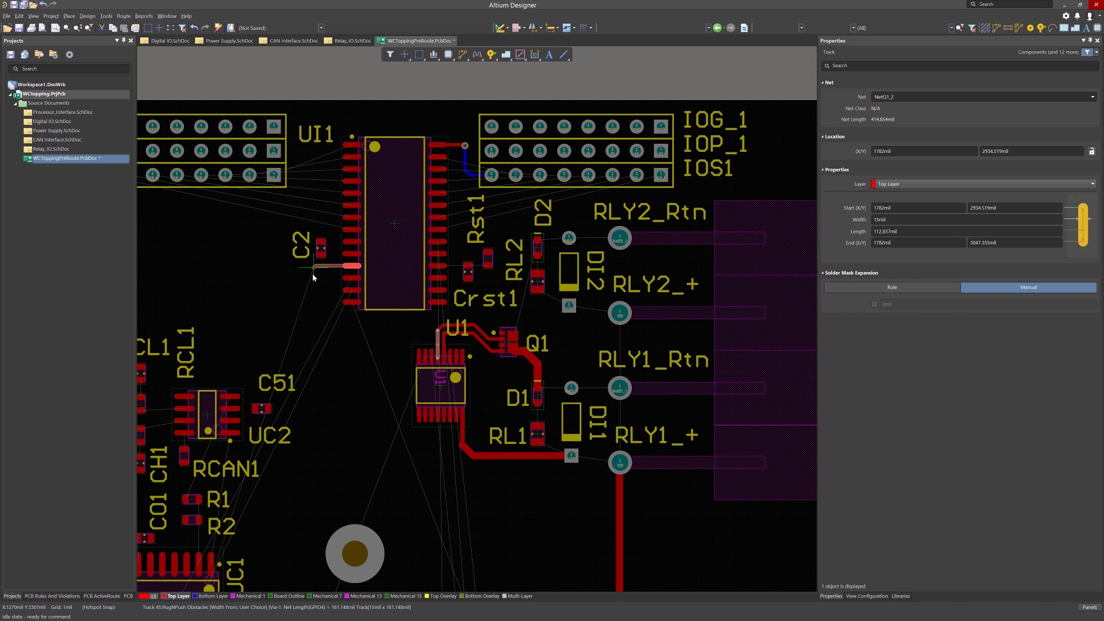
{"action": "key", "text": "KP_Multiply"}
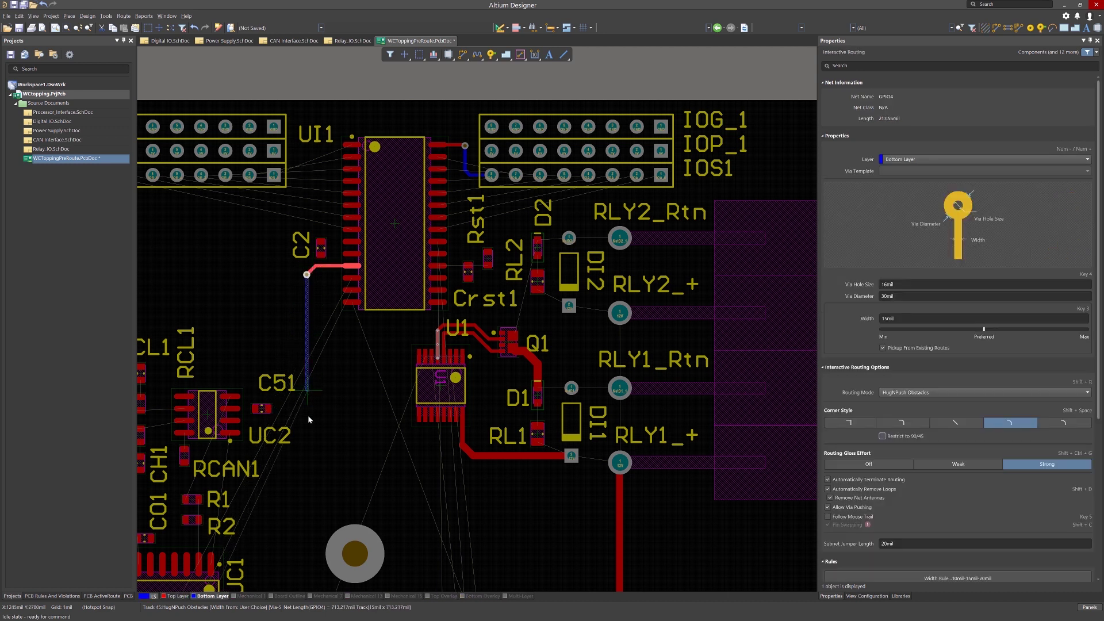
{"action": "scroll", "coordinate": [303, 466], "scroll_direction": "down", "scroll_amount": 5}
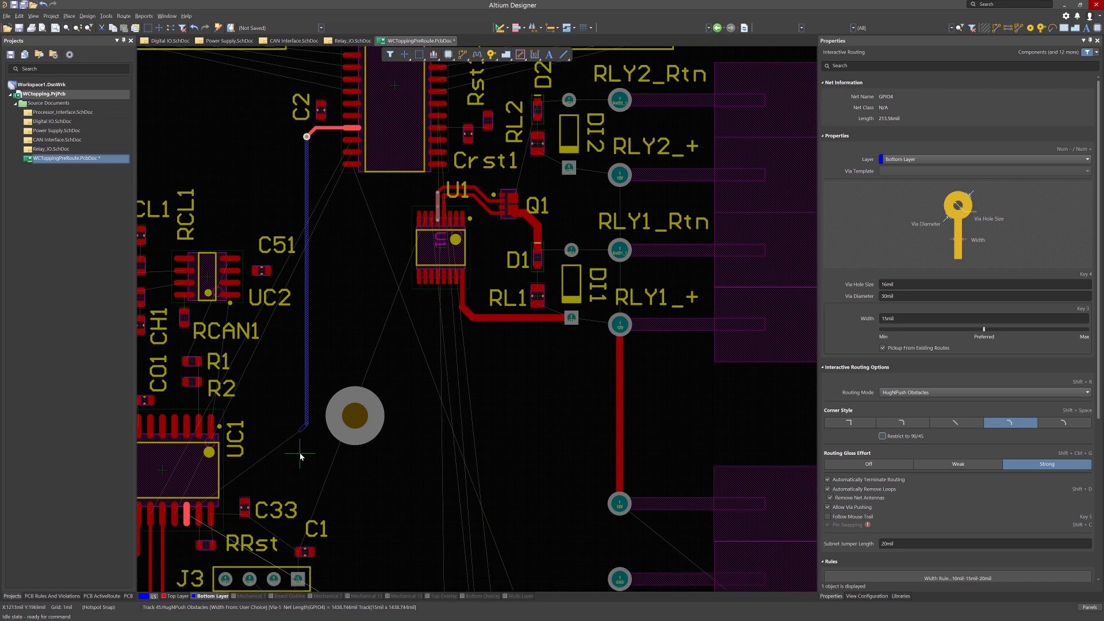
{"action": "left_click", "coordinate": [294, 472]}
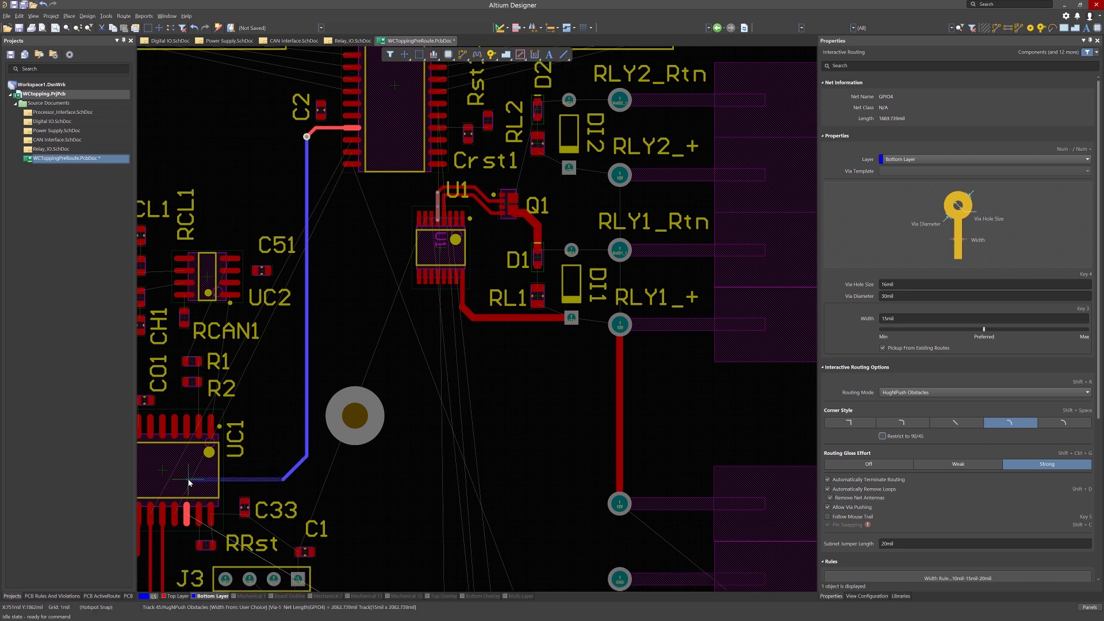
{"action": "key", "text": "KP_Multiply"}
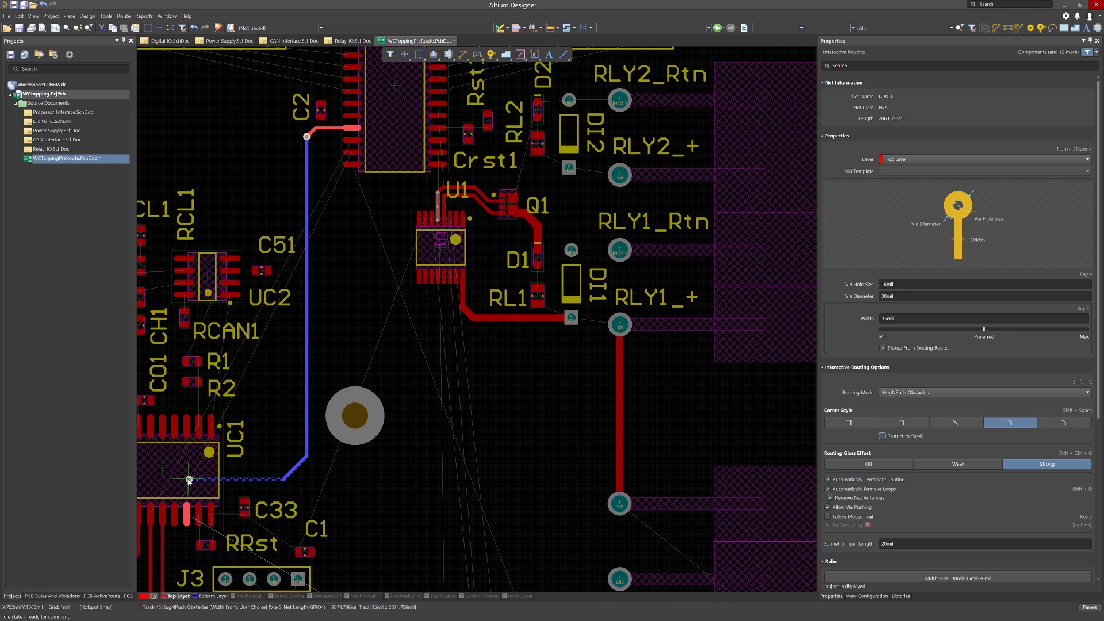
{"action": "left_click", "coordinate": [190, 480]}
{"action": "left_click", "coordinate": [185, 516]}
{"action": "key", "text": "Escape"}
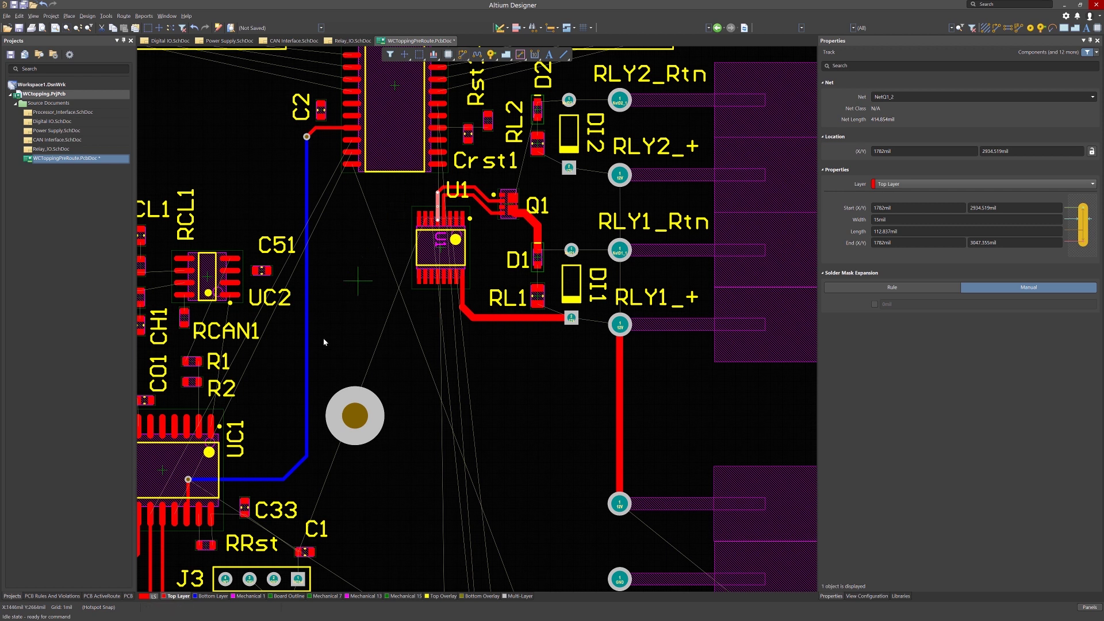
Step: Draw a 20mil no-net top-layer track from below UC2 up toward C2 and select it
{"action": "key", "text": "ctrl+w"}
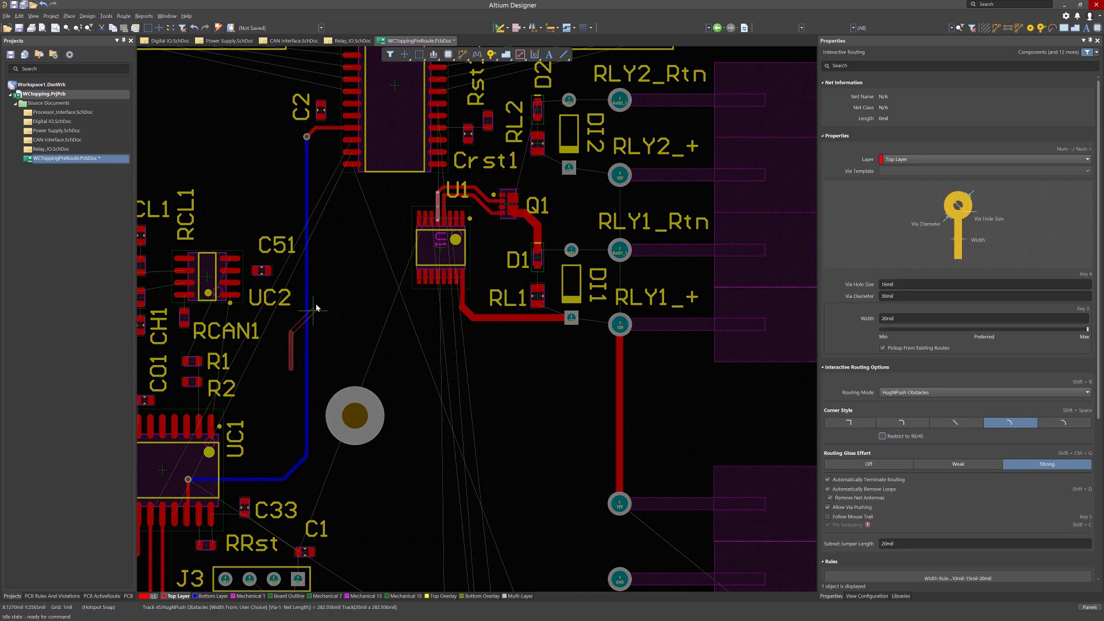
{"action": "left_click", "coordinate": [291, 369]}
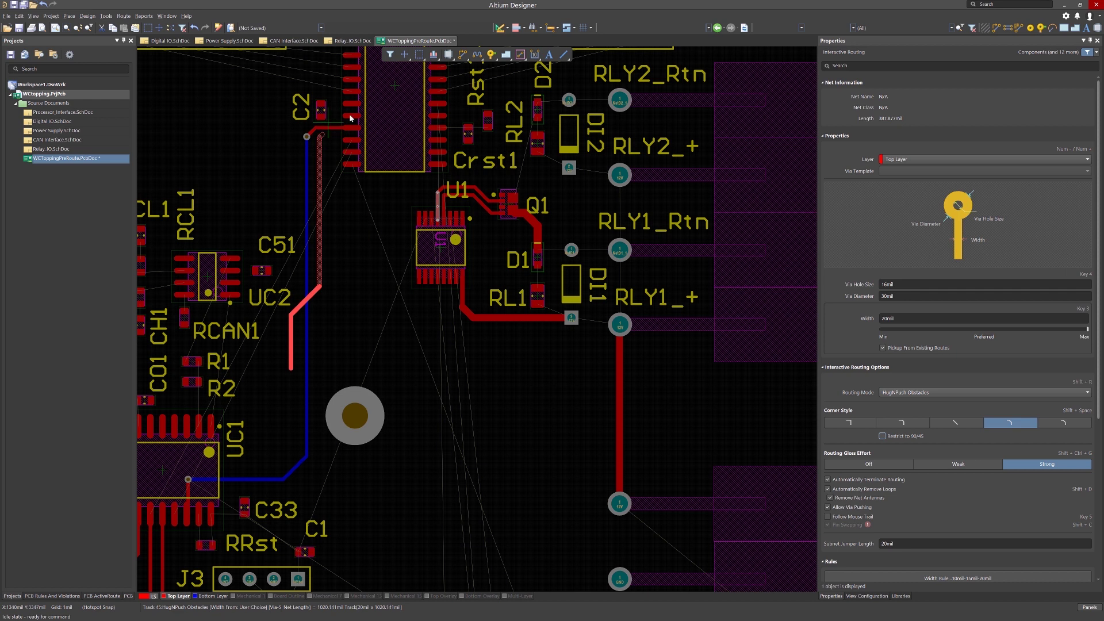
{"action": "left_click", "coordinate": [331, 144]}
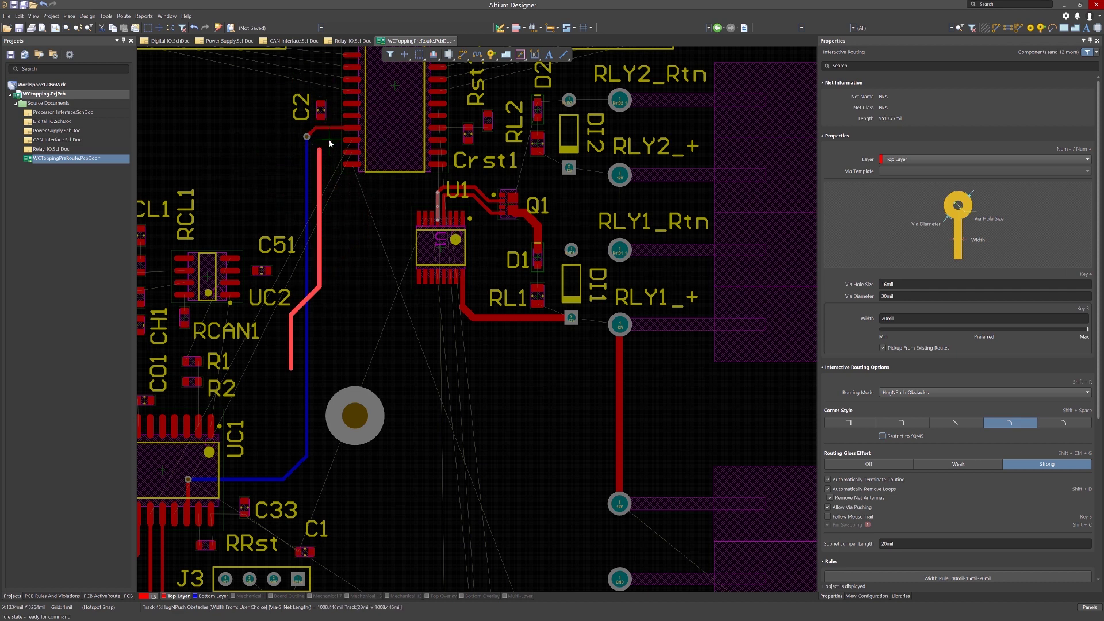
{"action": "key", "text": "Escape"}
{"action": "left_click", "coordinate": [320, 162]}
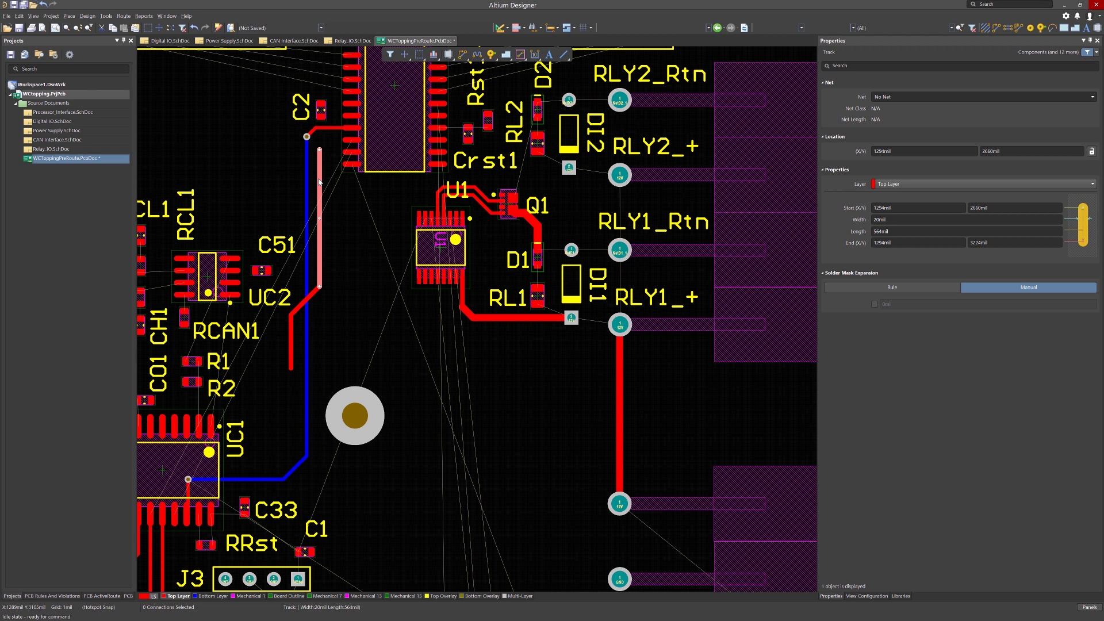
Step: Assign the whole connected leftover track to the SPI_SCLK net
{"action": "key", "text": "Tab"}
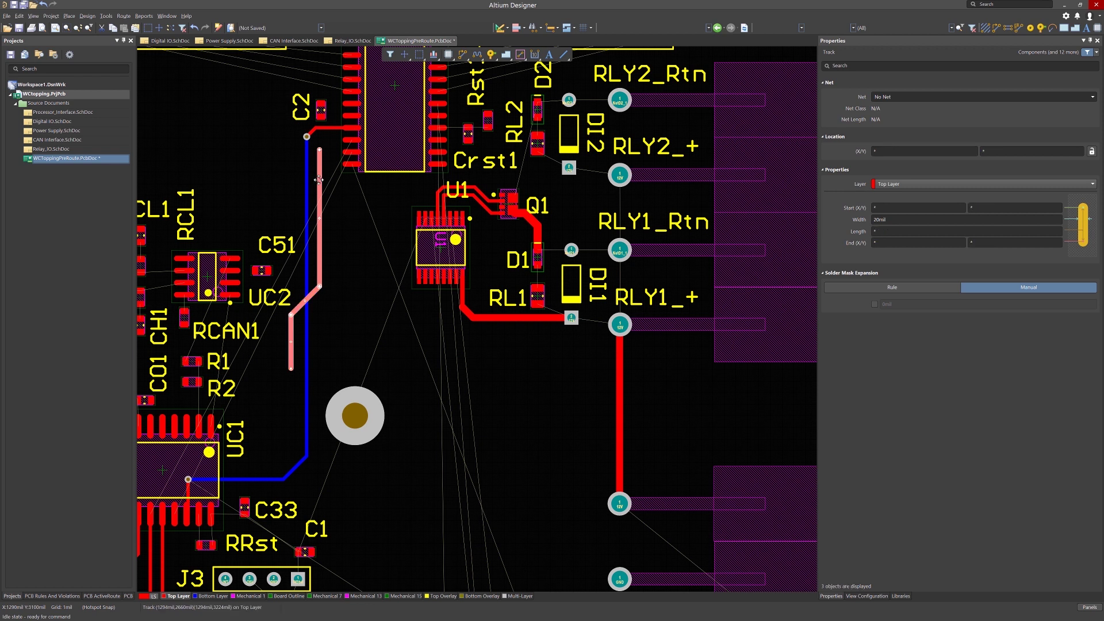
{"action": "left_click", "coordinate": [1092, 97]}
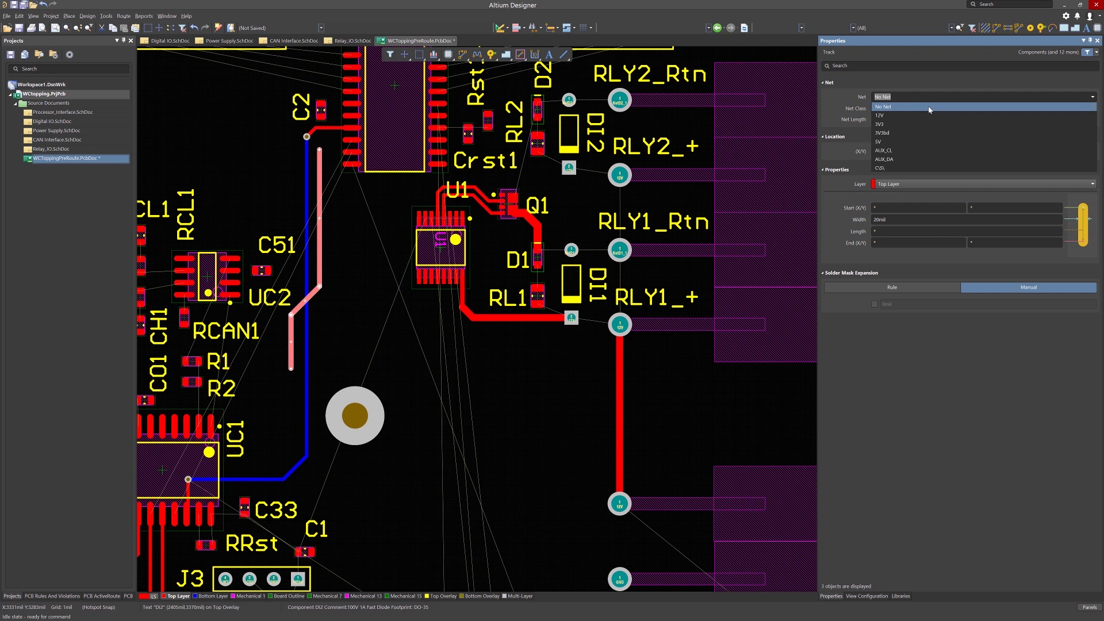
{"action": "type", "text": "s"}
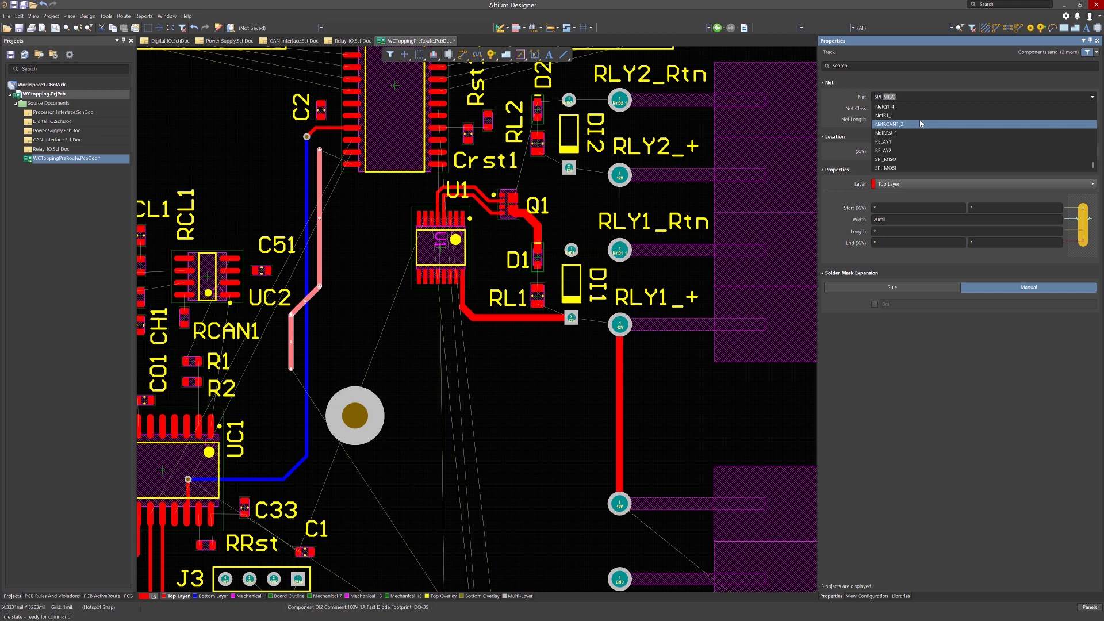
{"action": "type", "text": "S"}
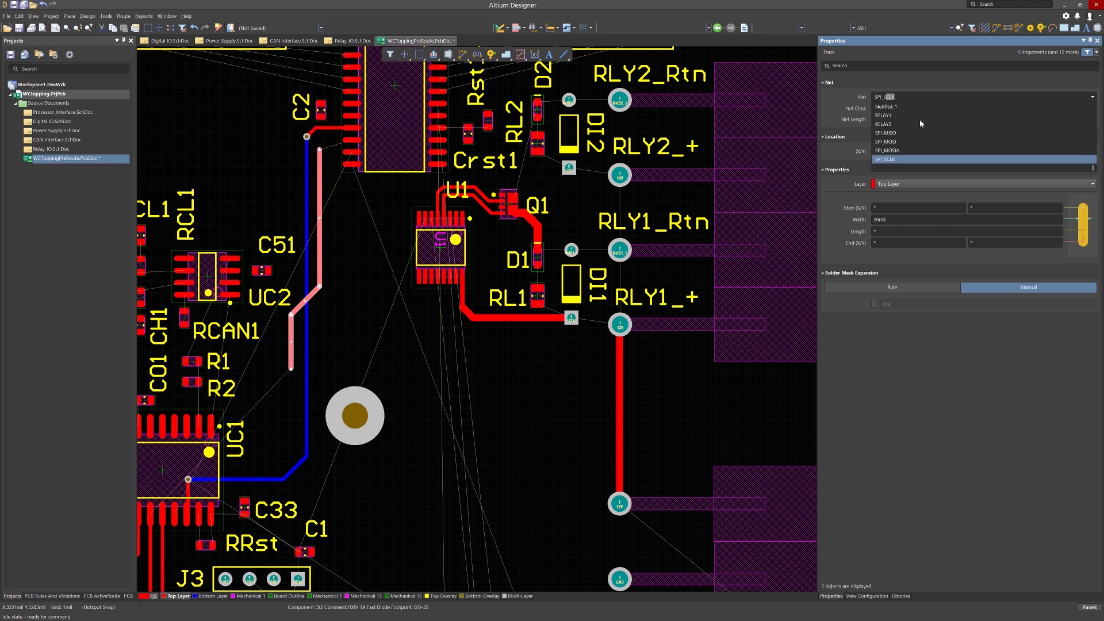
{"action": "key", "text": "Return"}
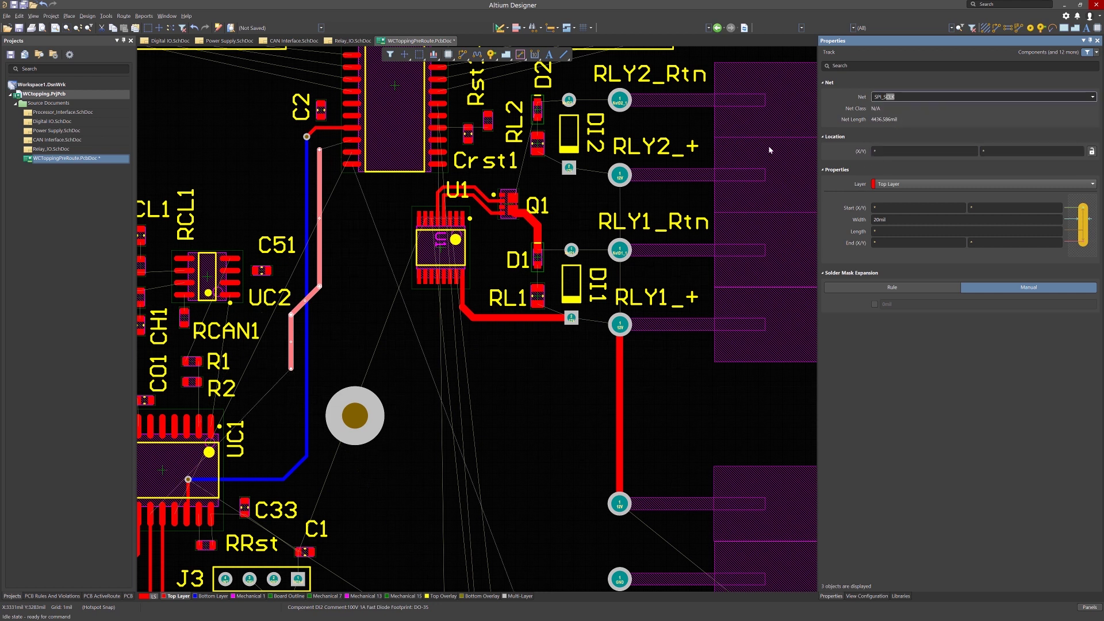
{"action": "left_click", "coordinate": [282, 135]}
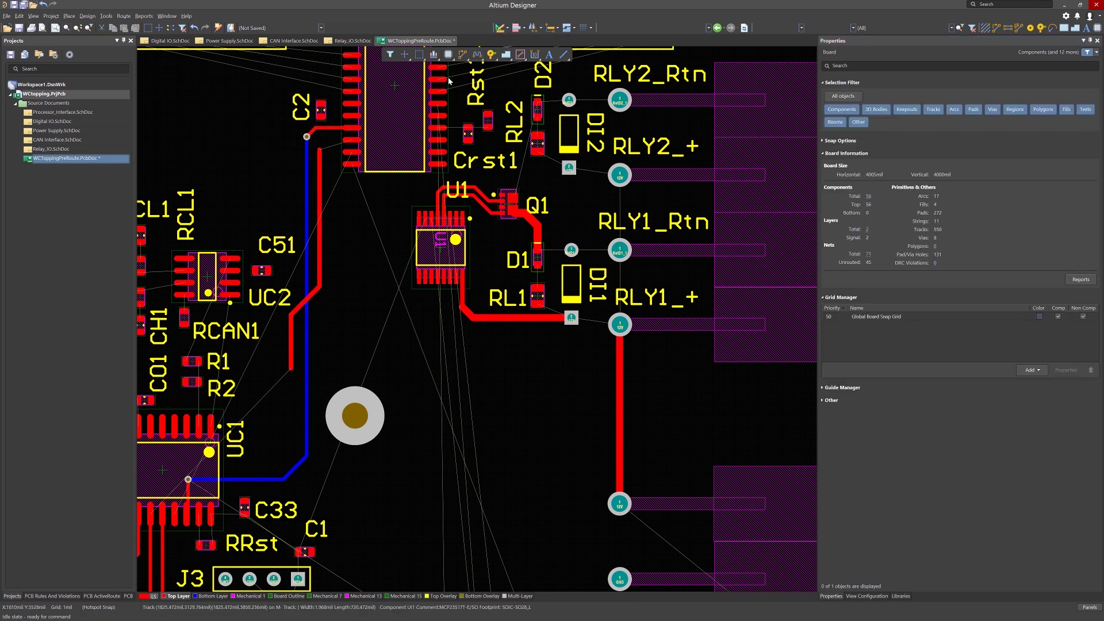
Step: Route a short track from the UI1 pad into the SPI_SCLK track
{"action": "key", "text": "ctrl+w"}
{"action": "left_click", "coordinate": [354, 140]}
{"action": "left_click", "coordinate": [320, 148]}
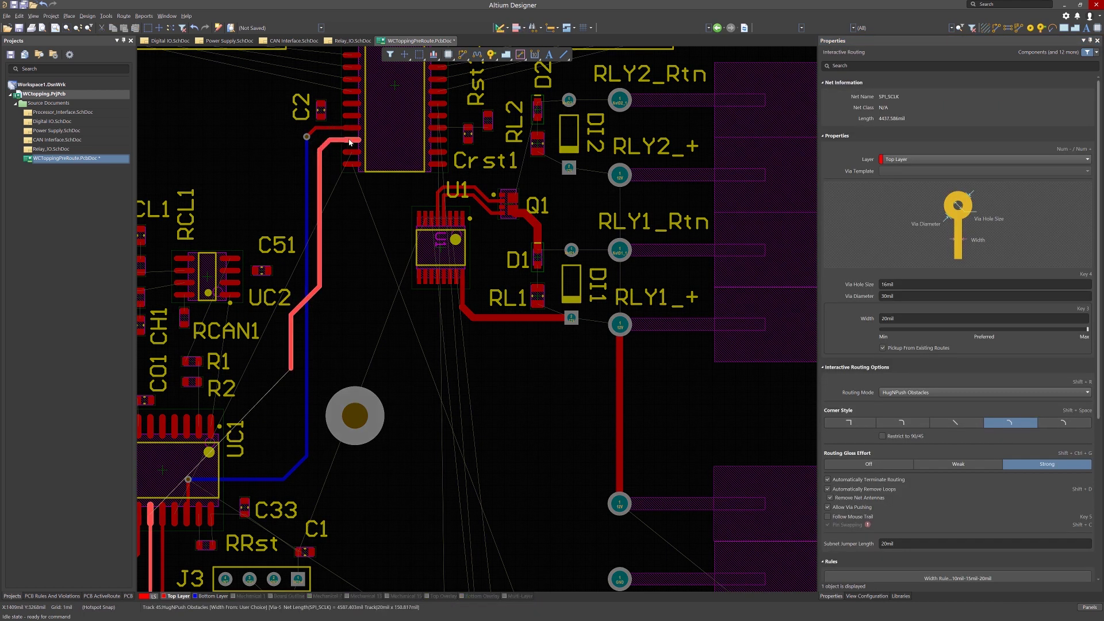
{"action": "key", "text": "Escape"}
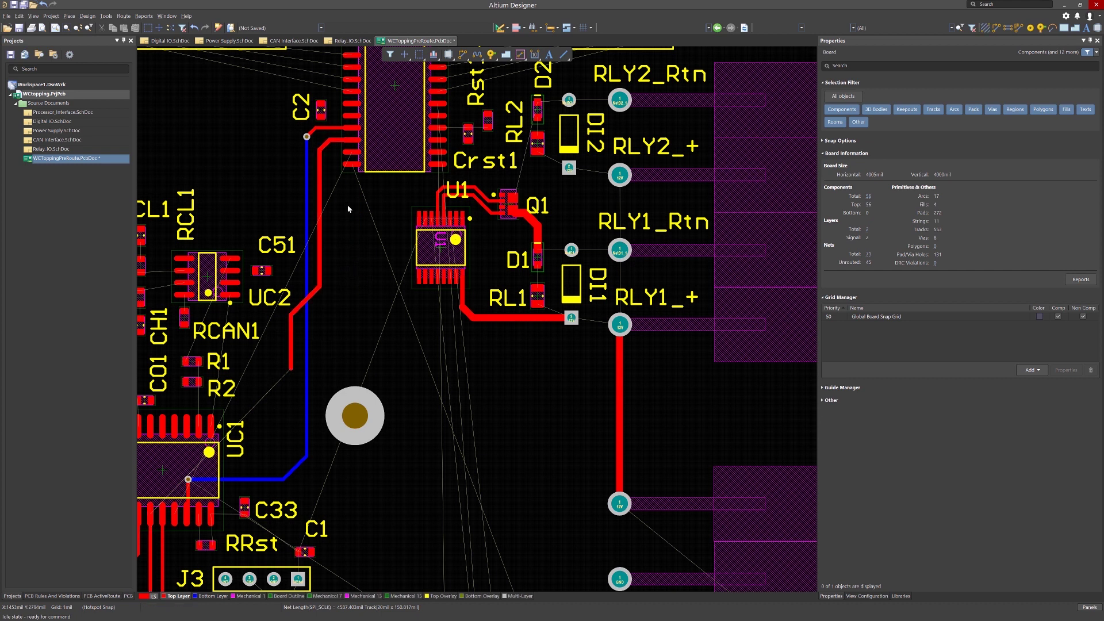
{"action": "left_click", "coordinate": [337, 165]}
{"action": "left_click", "coordinate": [1065, 16]}
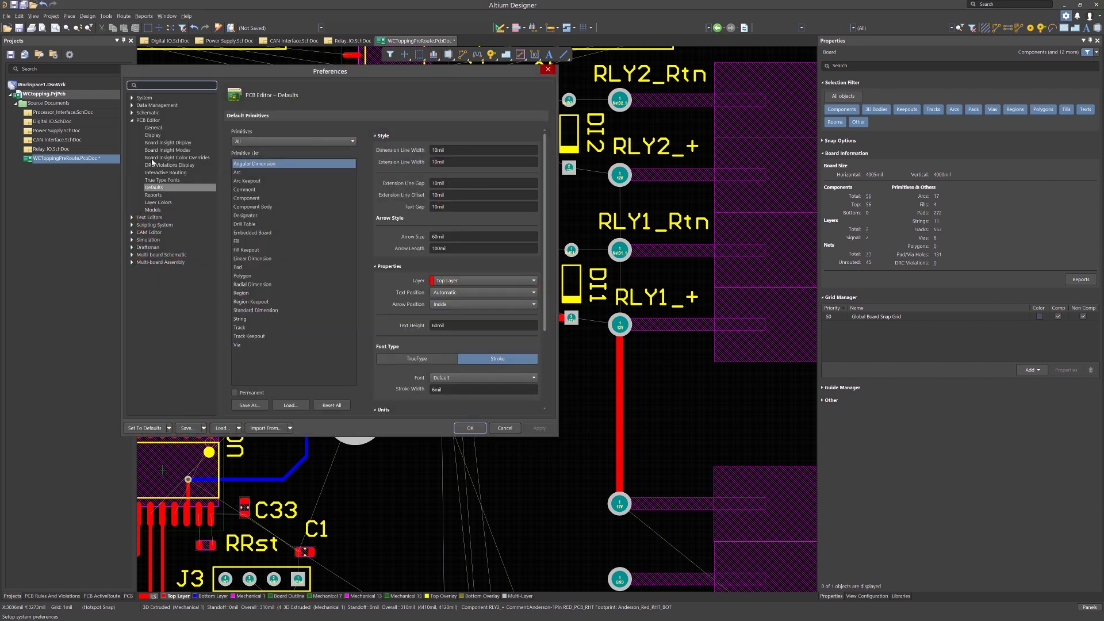
{"action": "left_click", "coordinate": [152, 173]}
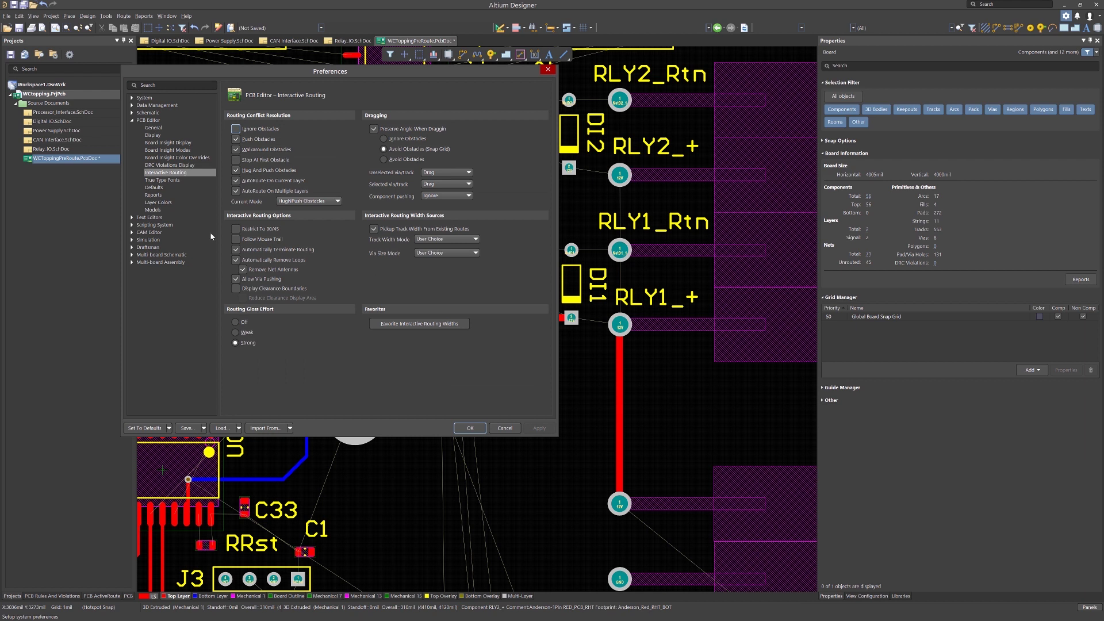
{"action": "left_click", "coordinate": [236, 260]}
{"action": "left_click", "coordinate": [236, 259]}
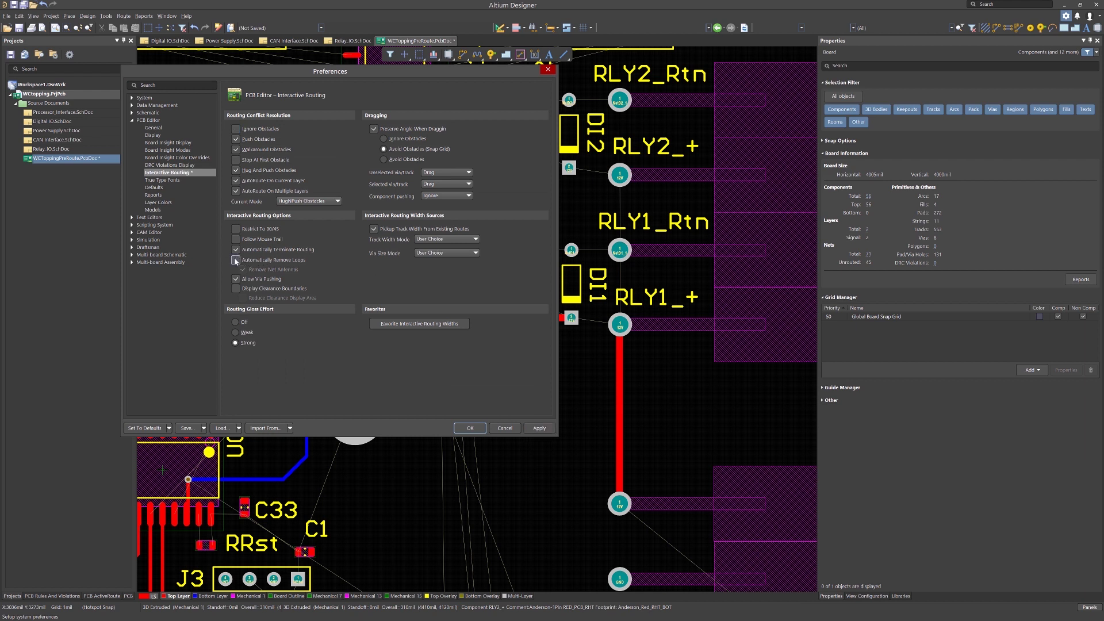
{"action": "left_click", "coordinate": [469, 428]}
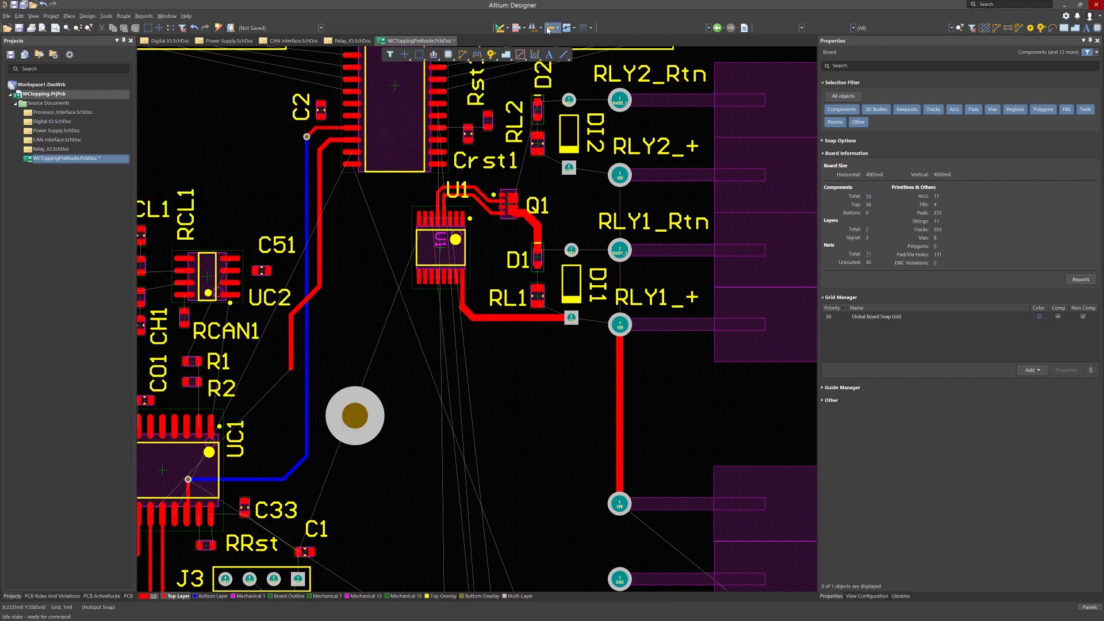
Step: Route SPI_SCLK from its track end below UC2 to the UC1 pad, then reroute its lower part
{"action": "left_click", "coordinate": [470, 56]}
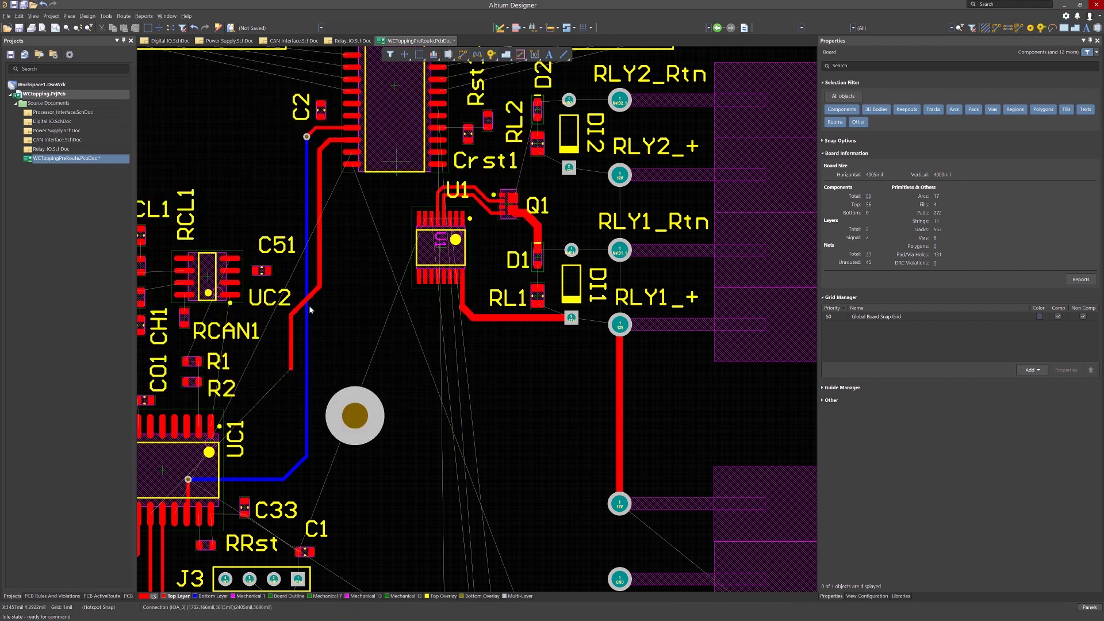
{"action": "left_click", "coordinate": [290, 369]}
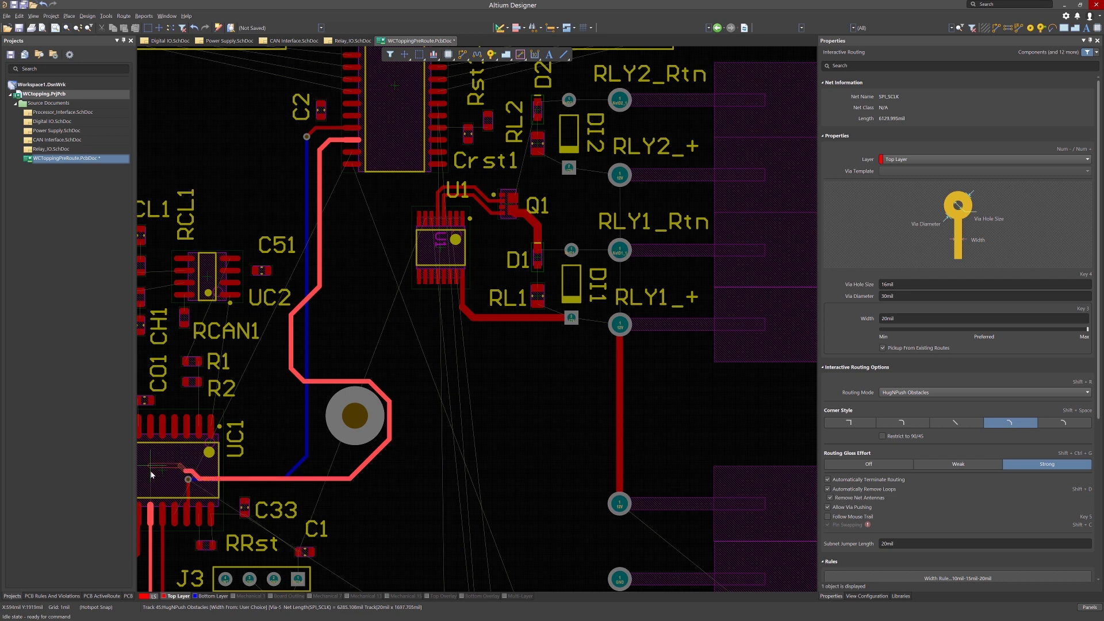
{"action": "left_click", "coordinate": [153, 507]}
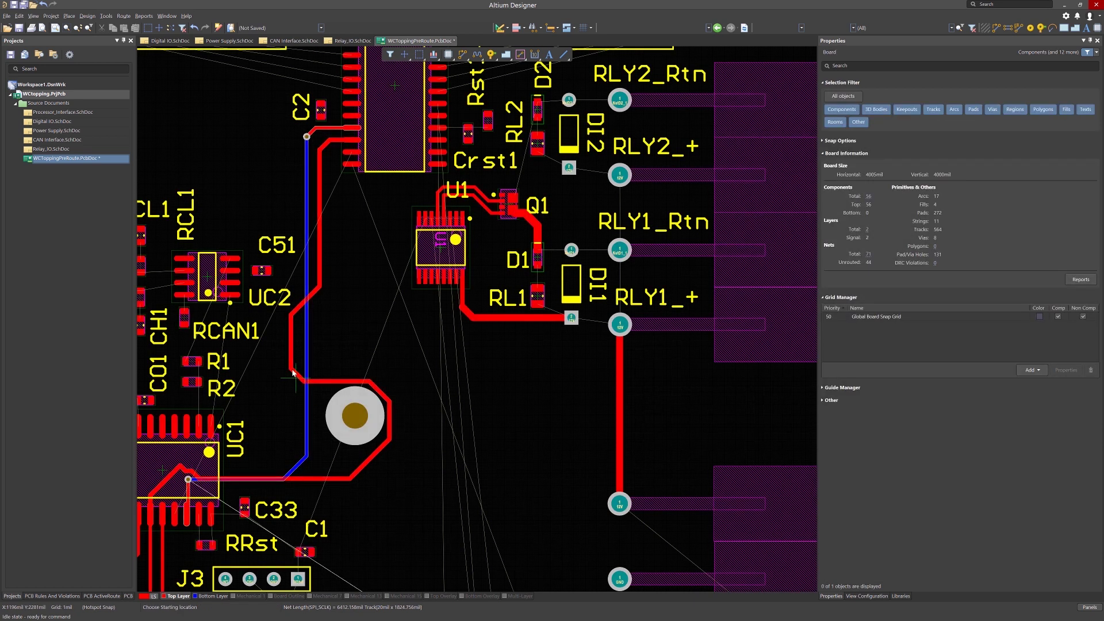
{"action": "left_click", "coordinate": [266, 477]}
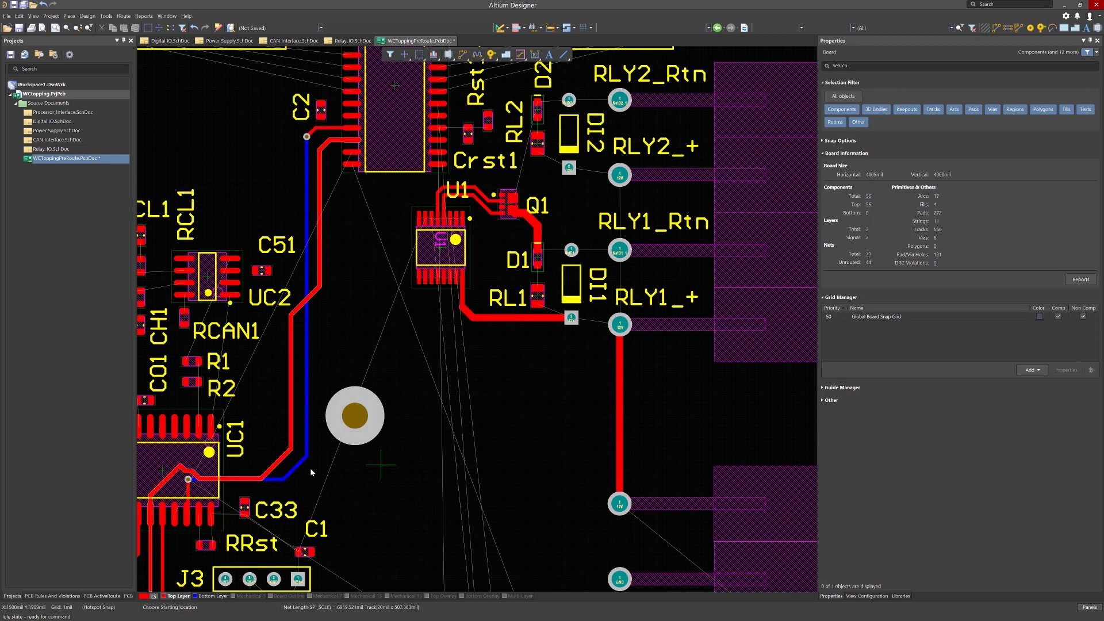
{"action": "left_click", "coordinate": [186, 469]}
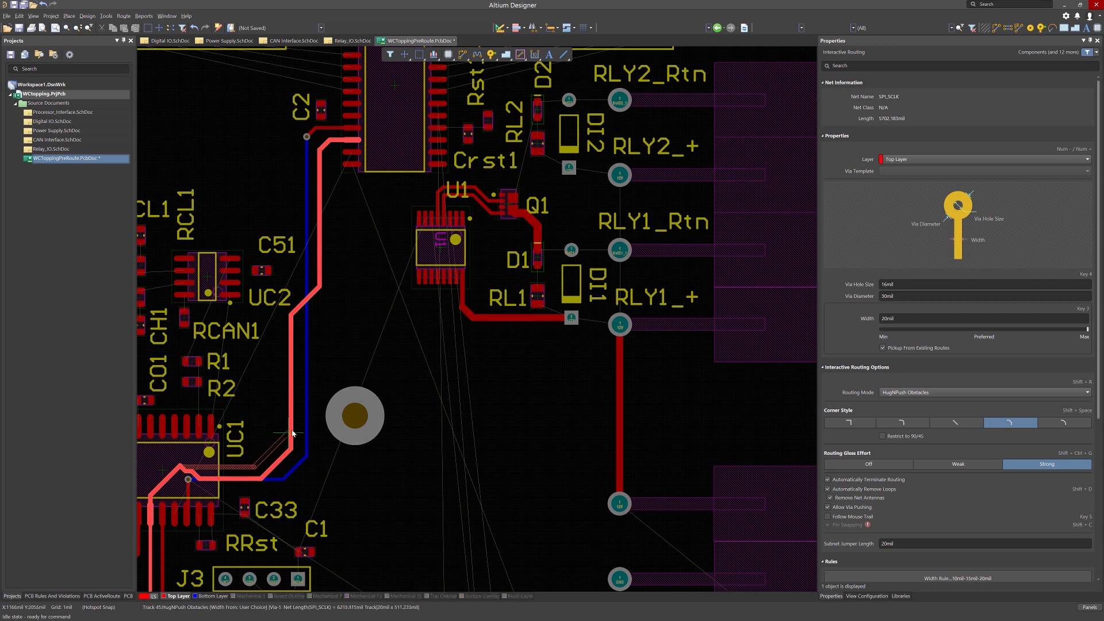
Step: Shift the SPI_SCLK segments near UC1 up and left, then gloss the selected track
{"action": "left_click_drag", "start_coordinate": [185, 468], "coordinate": [234, 468]}
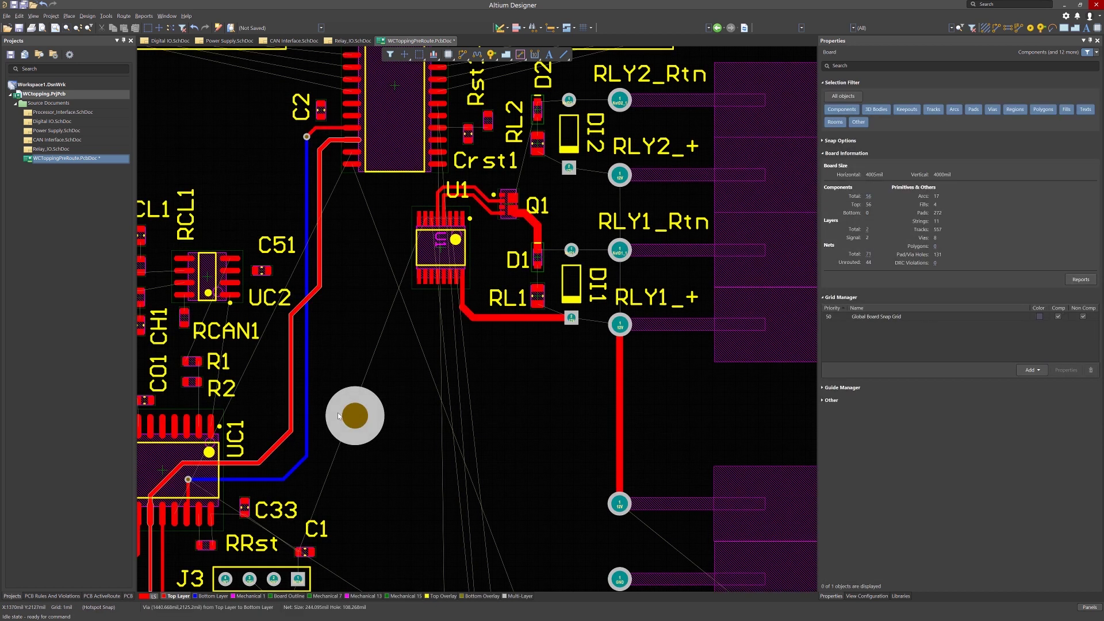
{"action": "left_click_drag", "start_coordinate": [311, 261], "coordinate": [292, 262]}
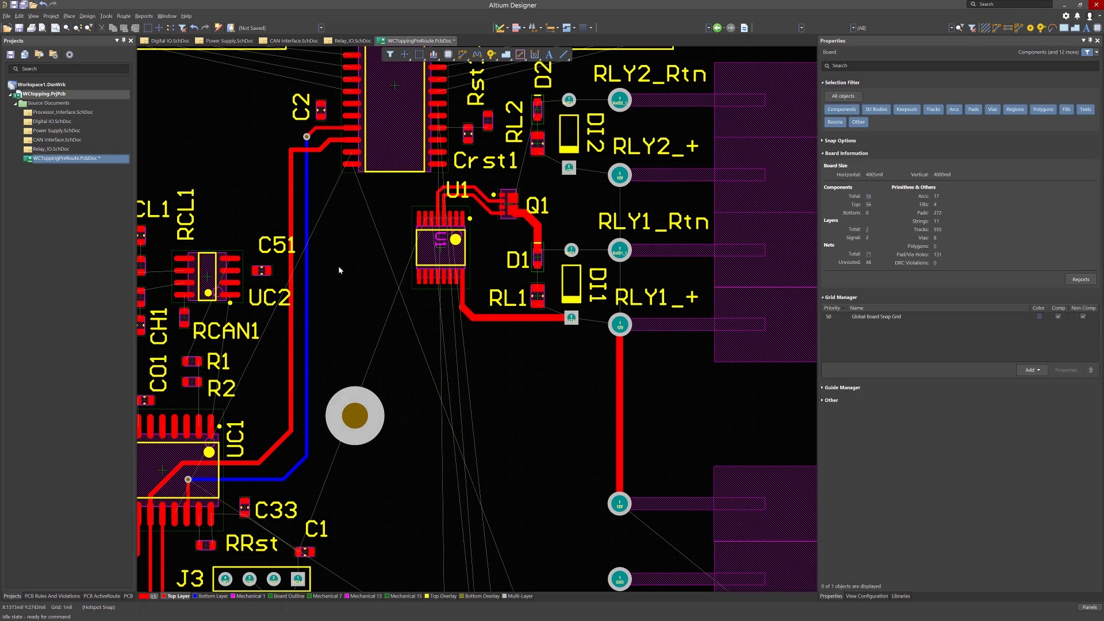
{"action": "left_click", "coordinate": [294, 152]}
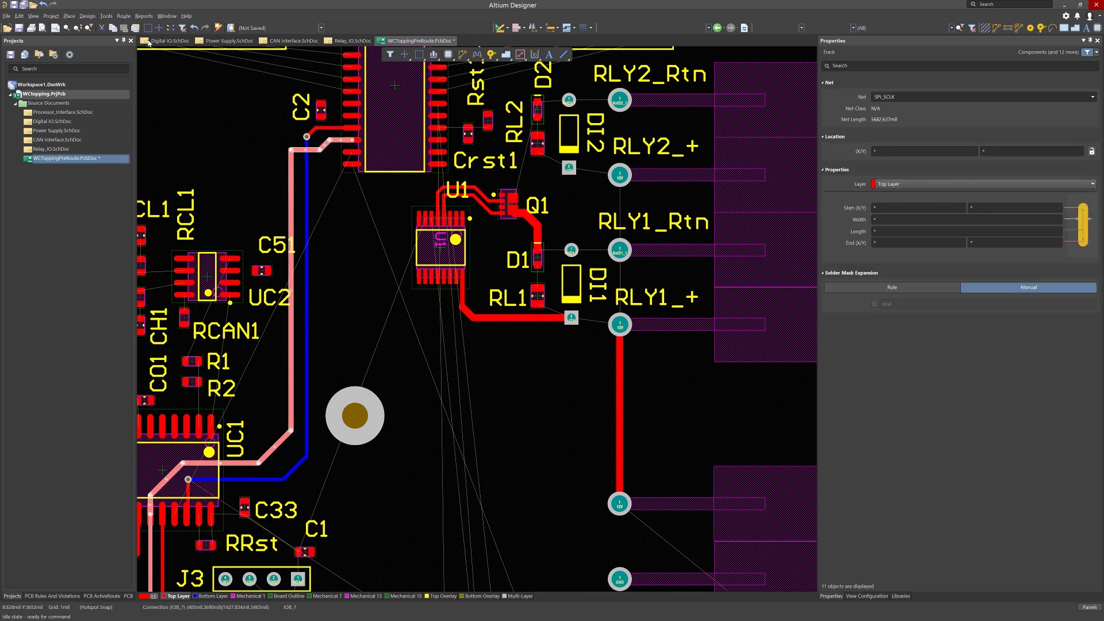
{"action": "left_click", "coordinate": [124, 15]}
{"action": "left_click", "coordinate": [141, 69]}
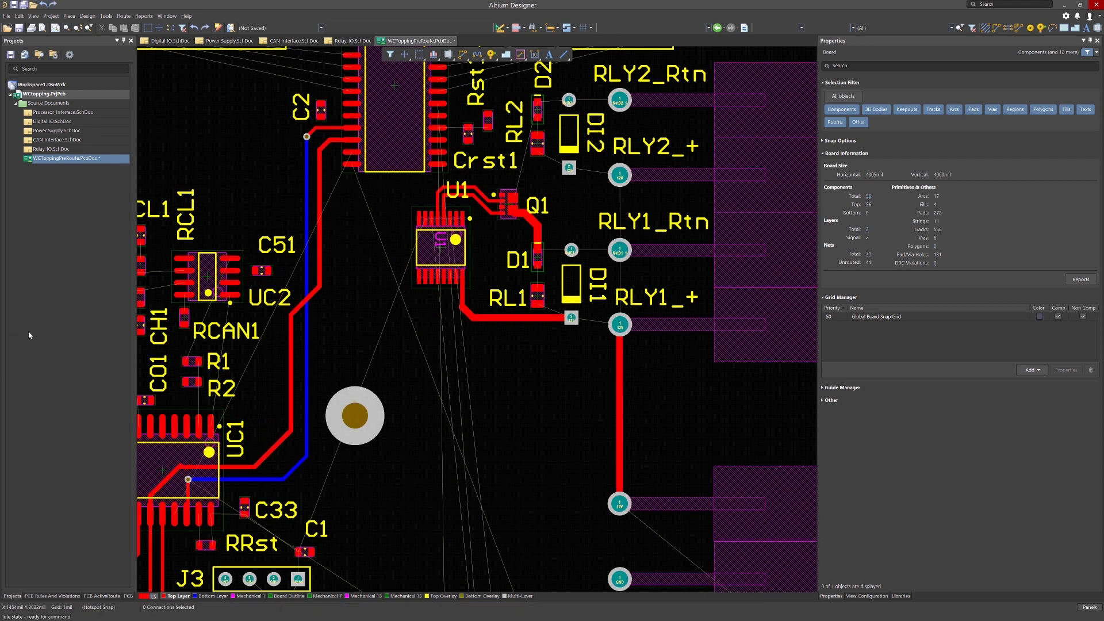
Step: Slide the vertical SPI_SCLK segment beside the blue track, gloss the whole route, and select the track near UC1
{"action": "left_click_drag", "start_coordinate": [282, 260], "coordinate": [322, 260]}
{"action": "left_click", "coordinate": [320, 260]}
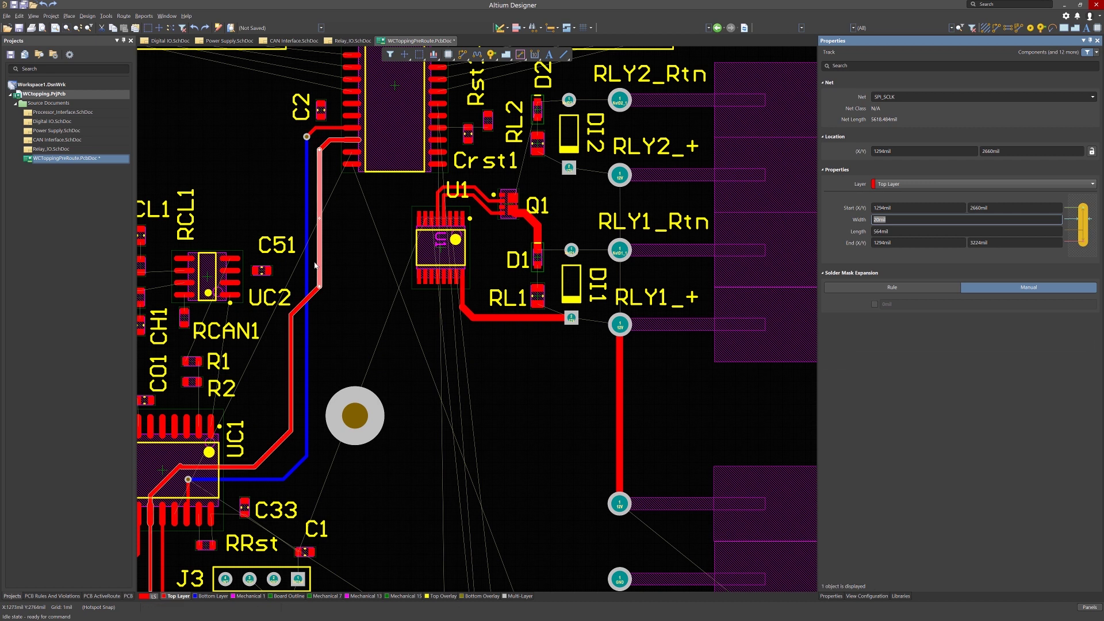
{"action": "left_click", "coordinate": [320, 263]}
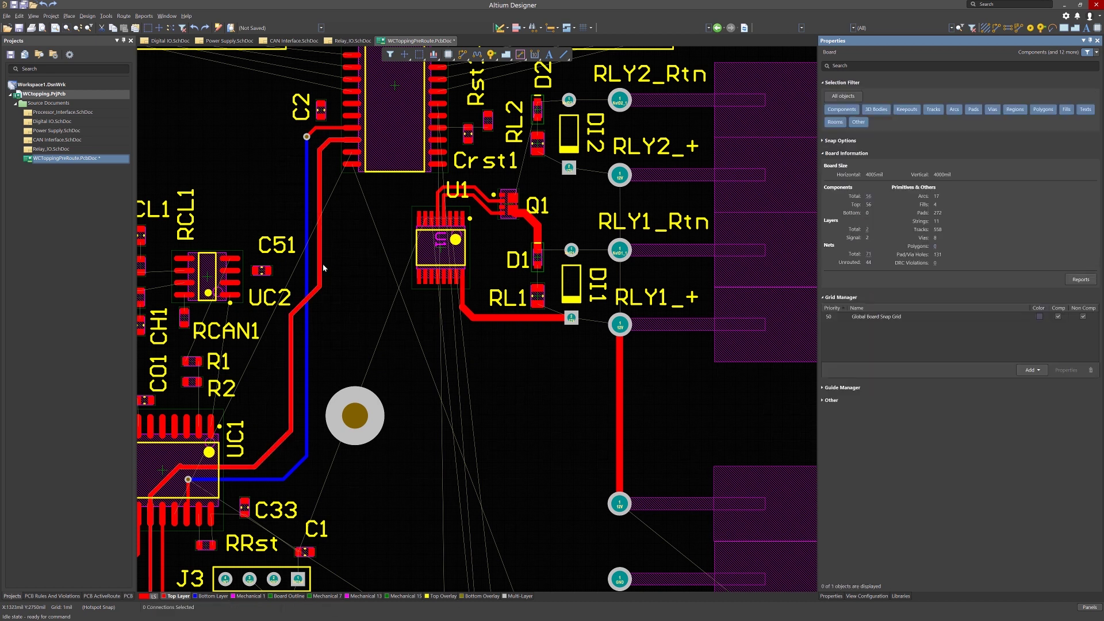
{"action": "left_click", "coordinate": [123, 16]}
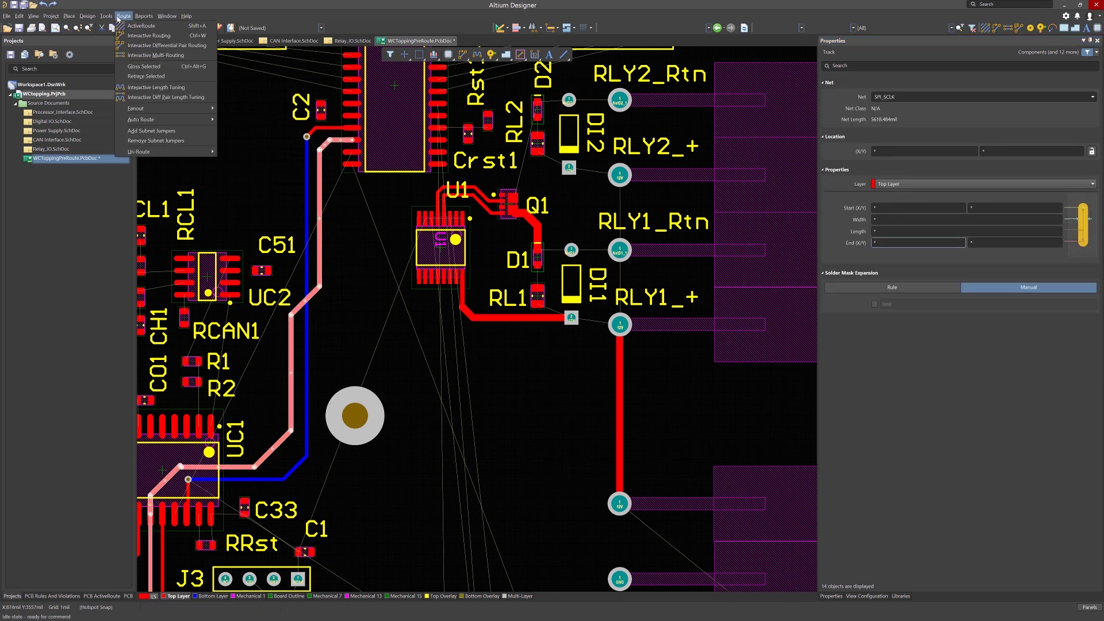
{"action": "left_click", "coordinate": [148, 68]}
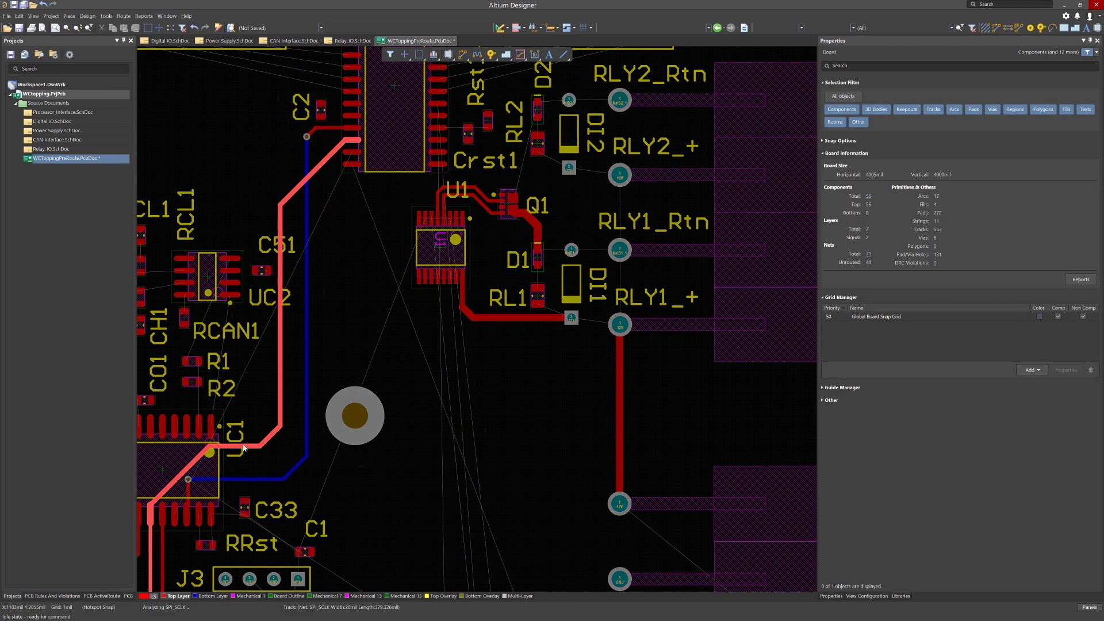
{"action": "left_click", "coordinate": [226, 462]}
{"action": "left_click", "coordinate": [259, 436]}
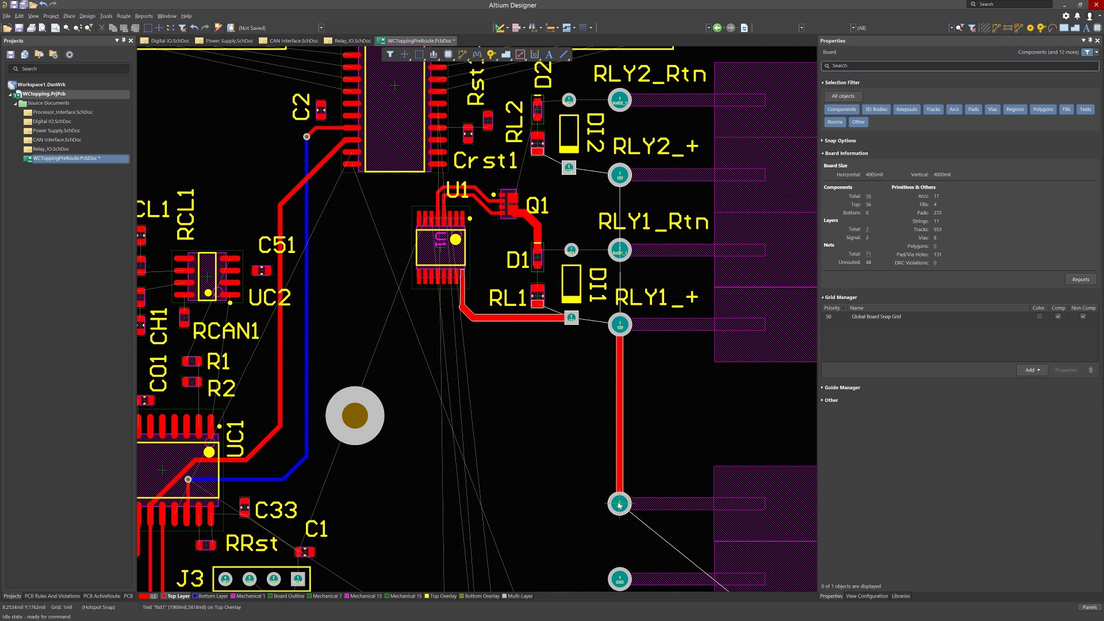
Step: Route the 12V track on the bottom layer from its pad to RLY1_+ with automatic loop removal off
{"action": "key", "text": "KP_Multiply"}
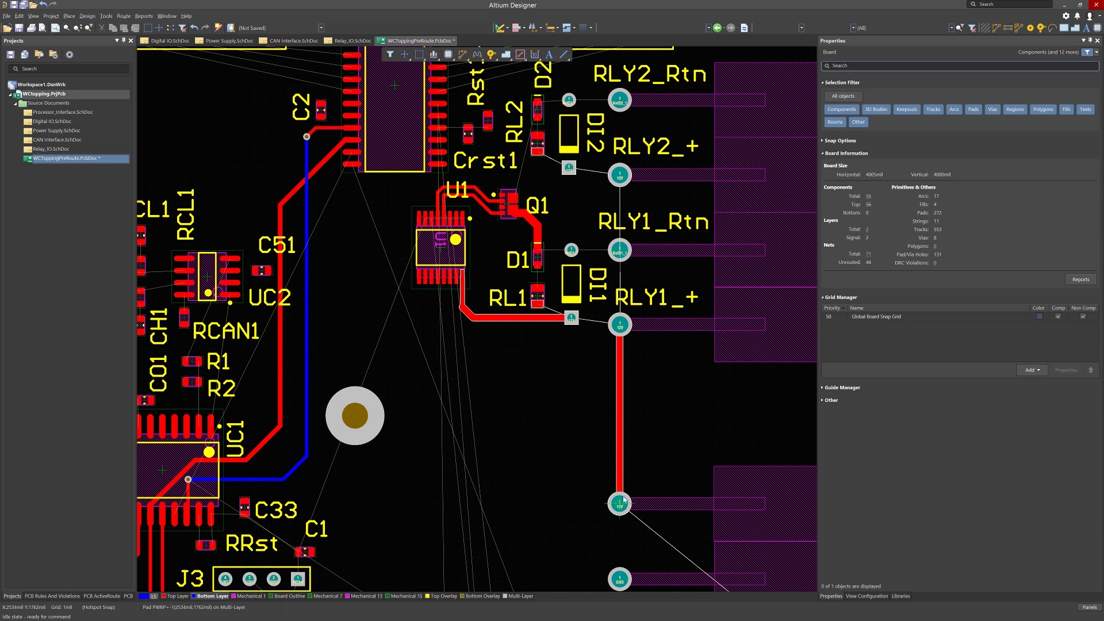
{"action": "key", "text": "ctrl+w"}
{"action": "left_click", "coordinate": [624, 501]}
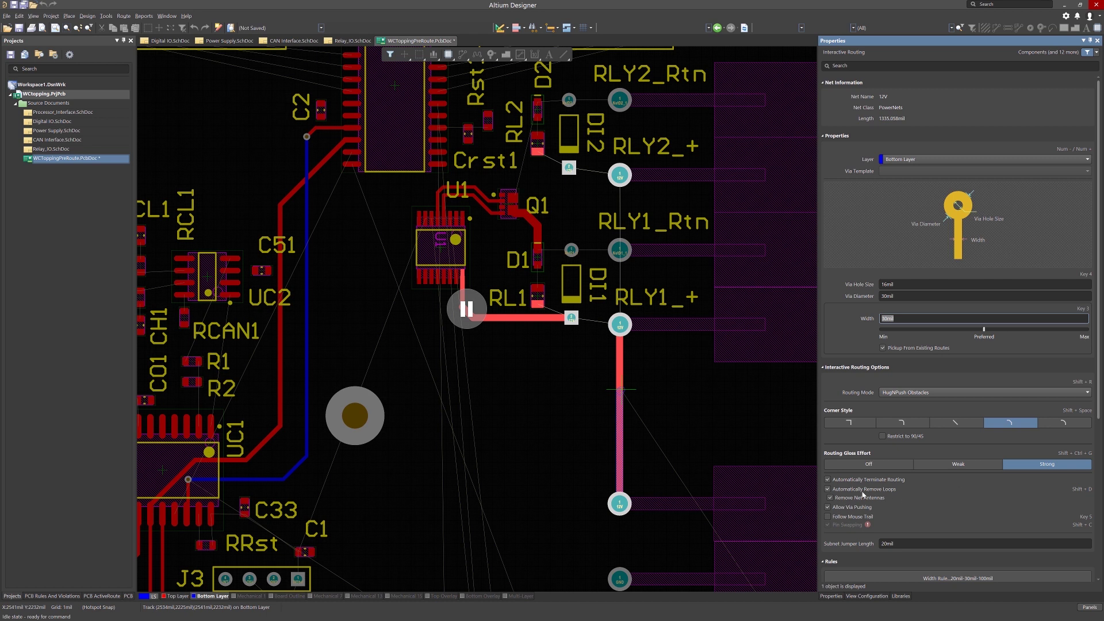
{"action": "left_click", "coordinate": [828, 489]}
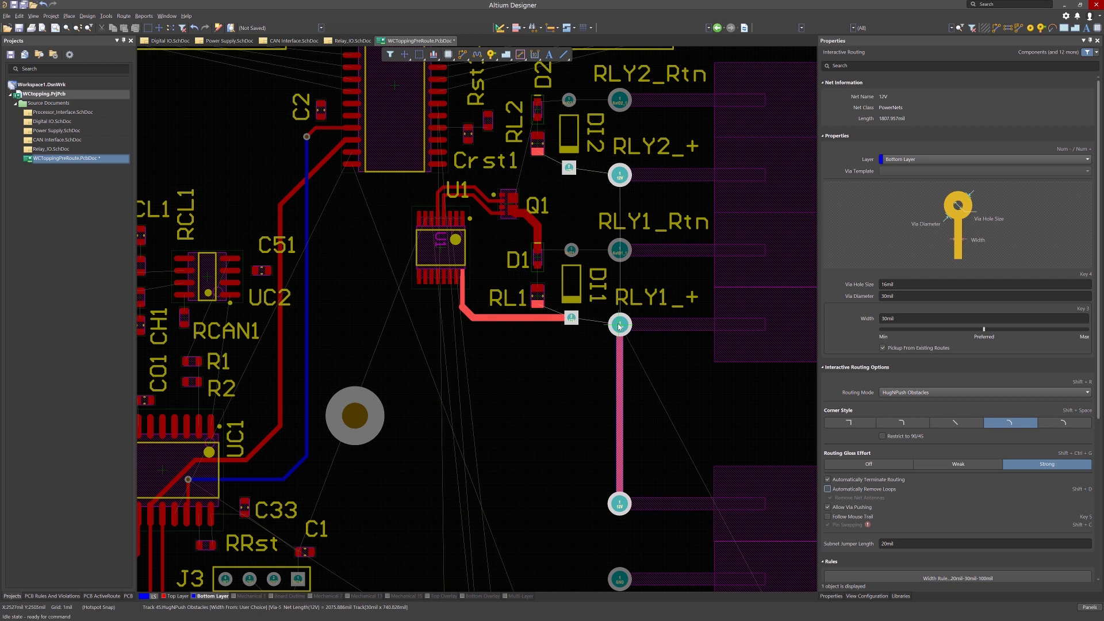
{"action": "left_click", "coordinate": [620, 326]}
{"action": "key", "text": "Escape"}
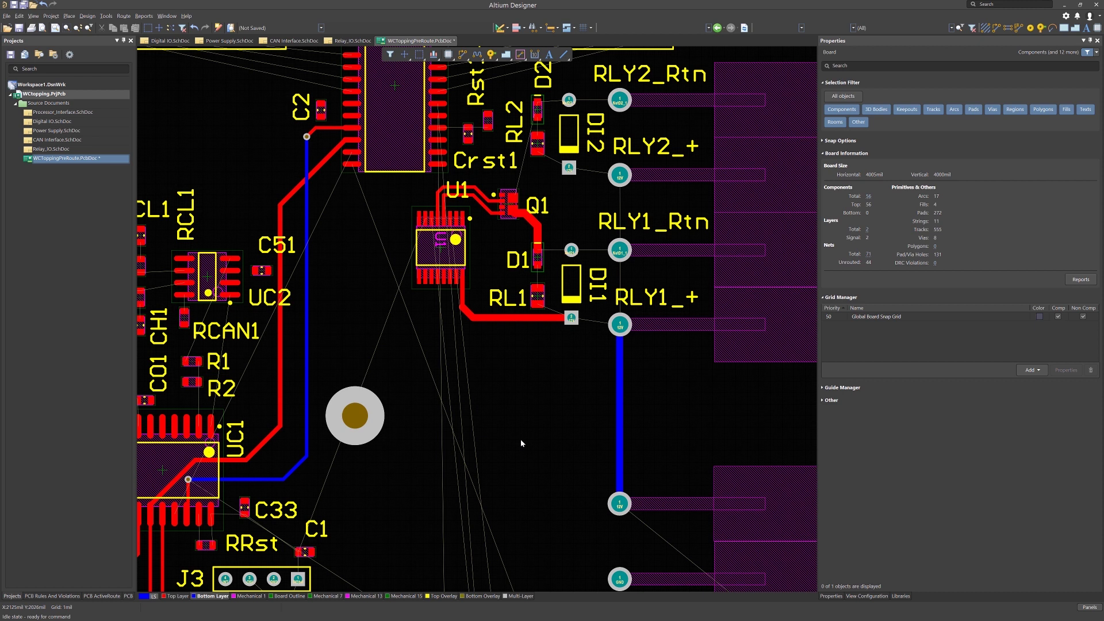
Step: Zoom out to show the whole board with UI1 and the IOG/IOP/IOS headers along the top
{"action": "scroll", "coordinate": [521, 441], "scroll_direction": "down", "scroll_amount": 3, "text": "ctrl"}
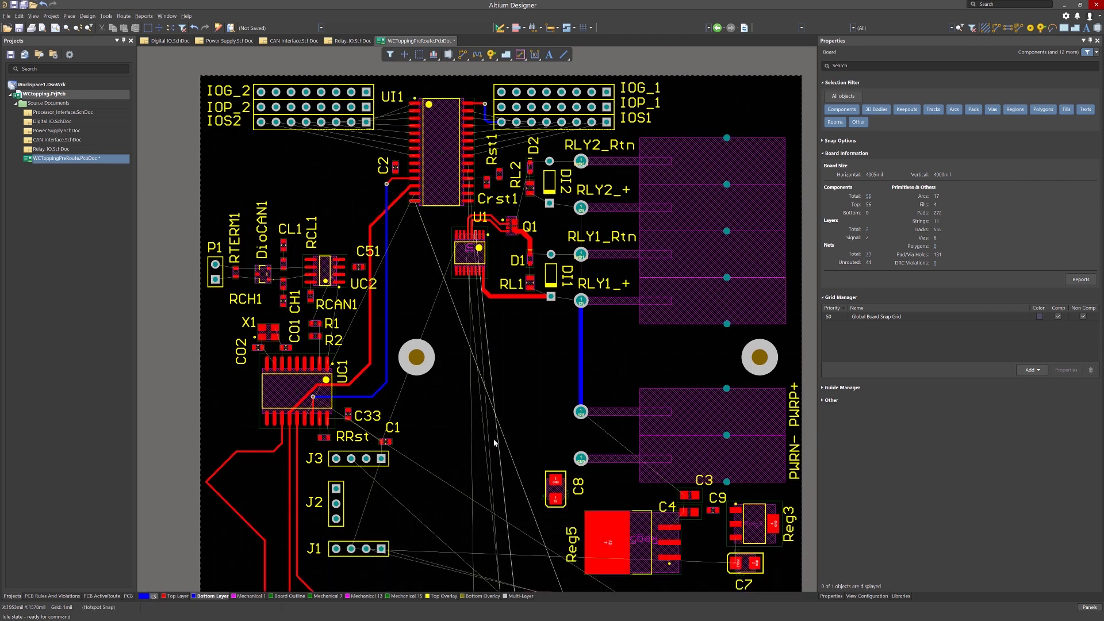
{"action": "scroll", "coordinate": [495, 442], "scroll_direction": "down", "scroll_amount": 2}
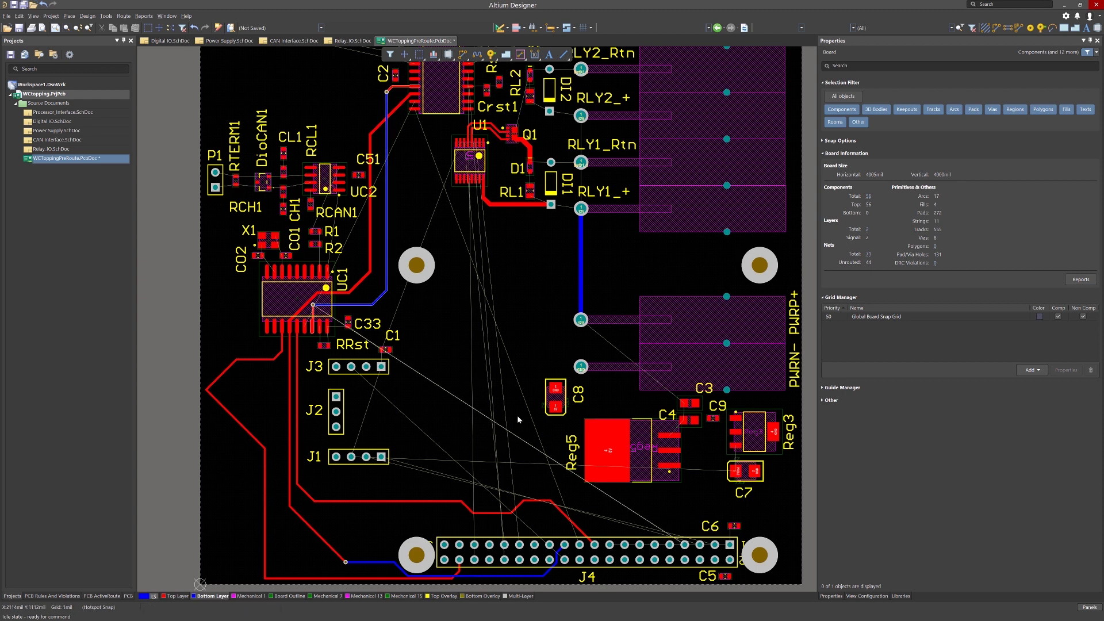
{"action": "scroll", "coordinate": [515, 417], "scroll_direction": "up", "scroll_amount": 2}
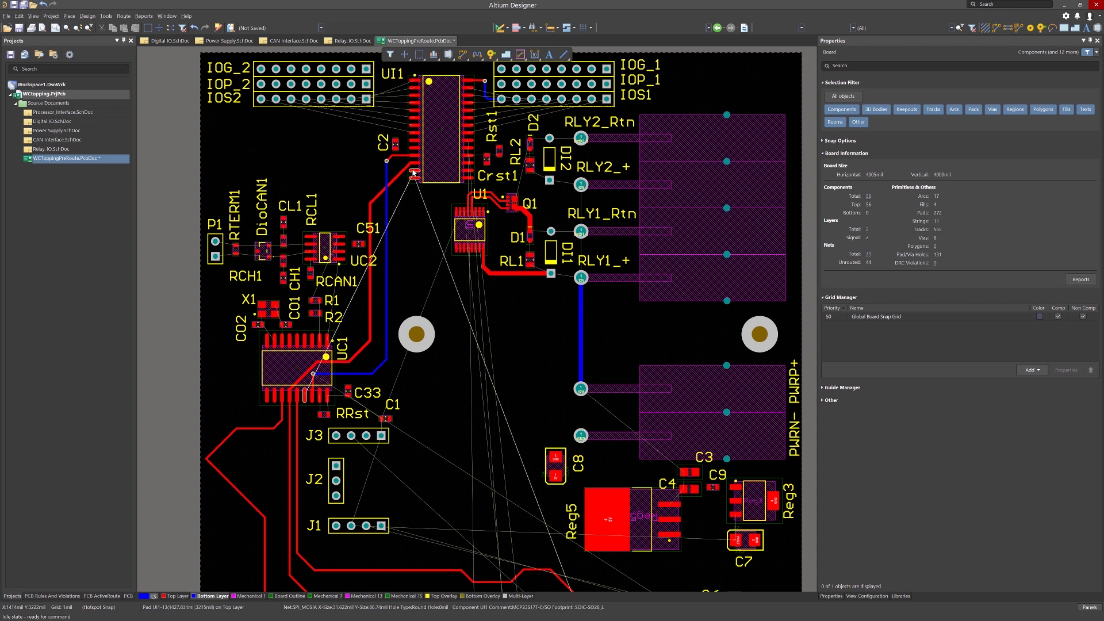
Step: Route a track from pad UI1-13 to the via near UC1, then undo it
{"action": "left_click", "coordinate": [463, 54]}
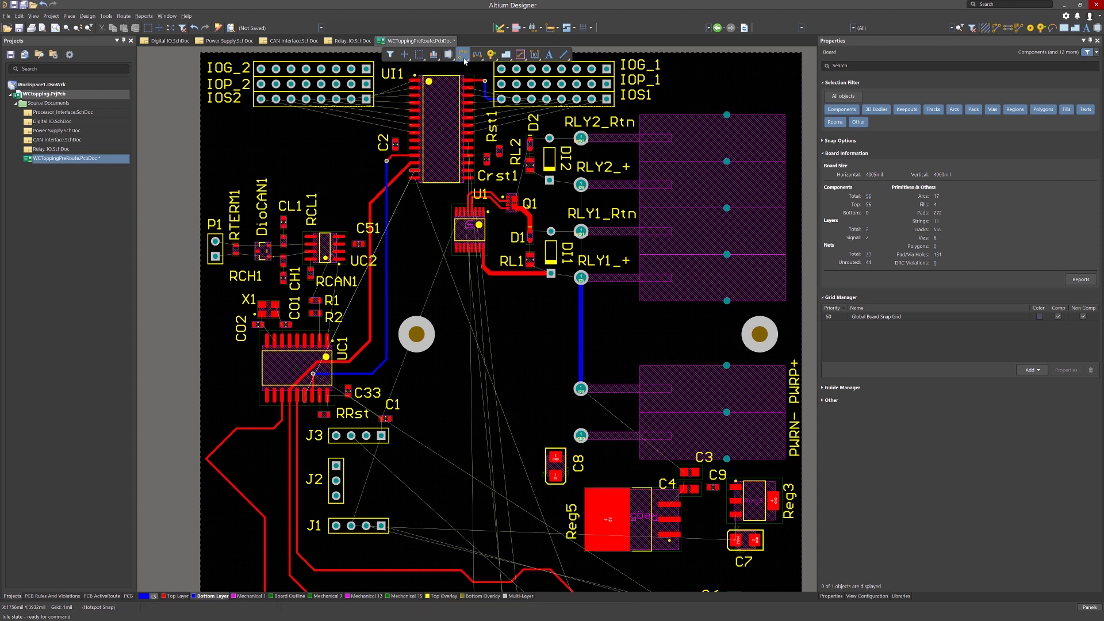
{"action": "left_click", "coordinate": [415, 171]}
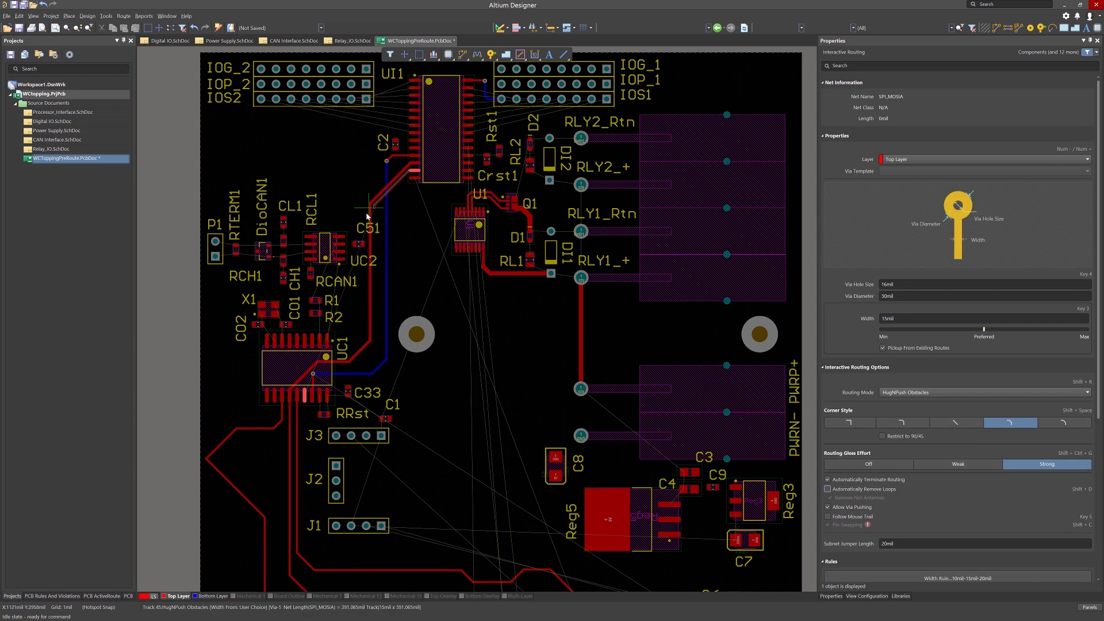
{"action": "left_click", "coordinate": [319, 375]}
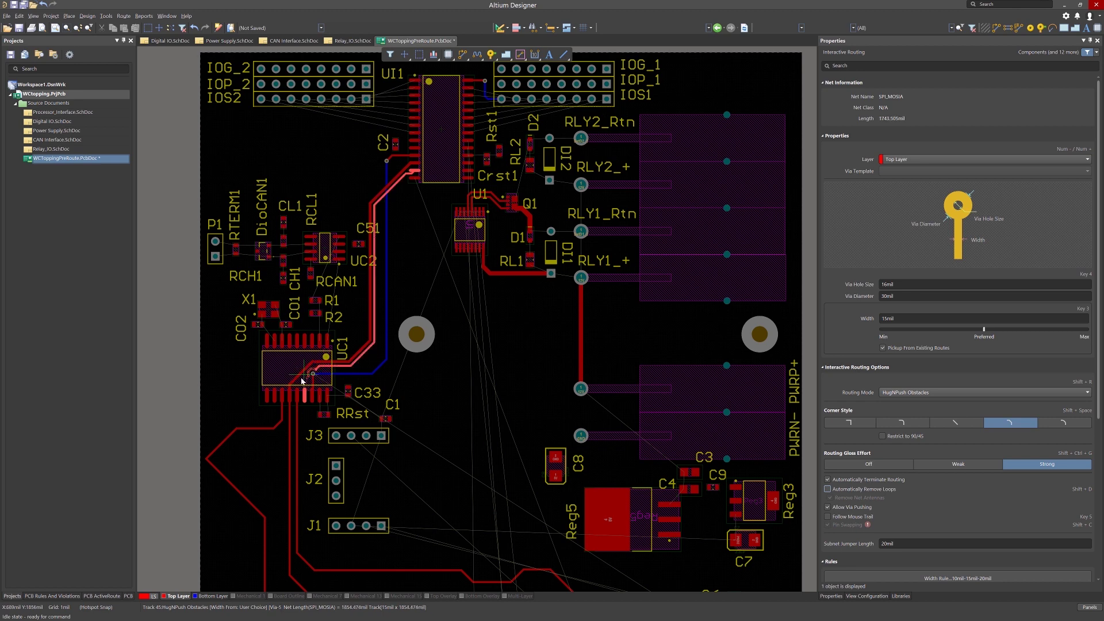
{"action": "key", "text": "Escape"}
{"action": "scroll", "coordinate": [318, 379], "scroll_direction": "up", "scroll_amount": 3, "text": "ctrl"}
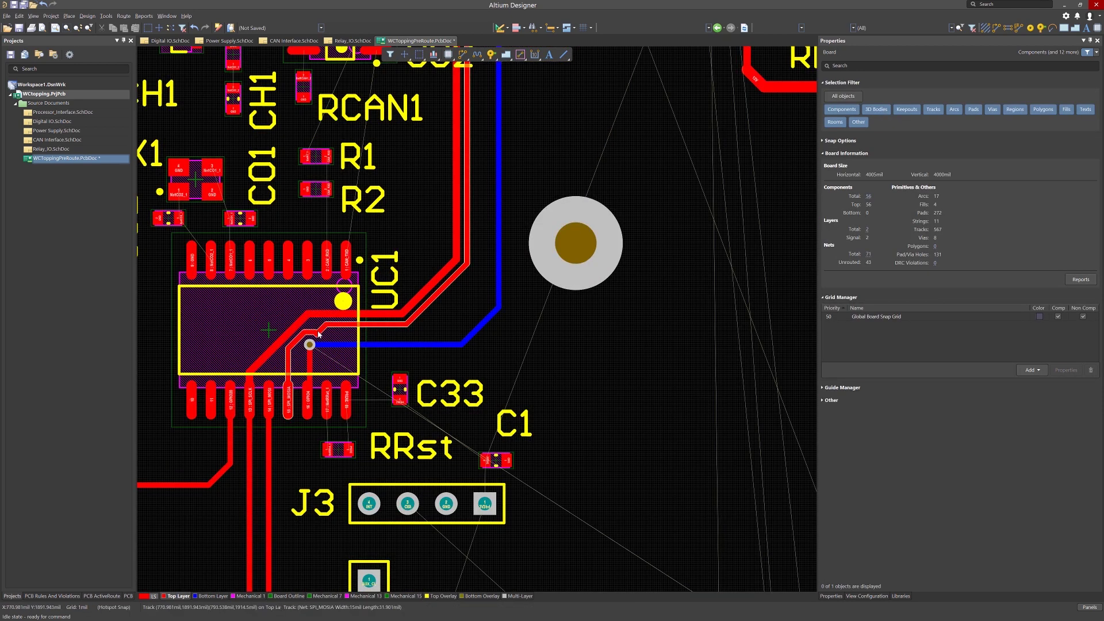
{"action": "key", "text": "ctrl+z"}
Step: Reroute the SPI_MOSIA track to the via as a 15mil top-layer route with loop removal re-enabled
{"action": "key", "text": "ctrl+w"}
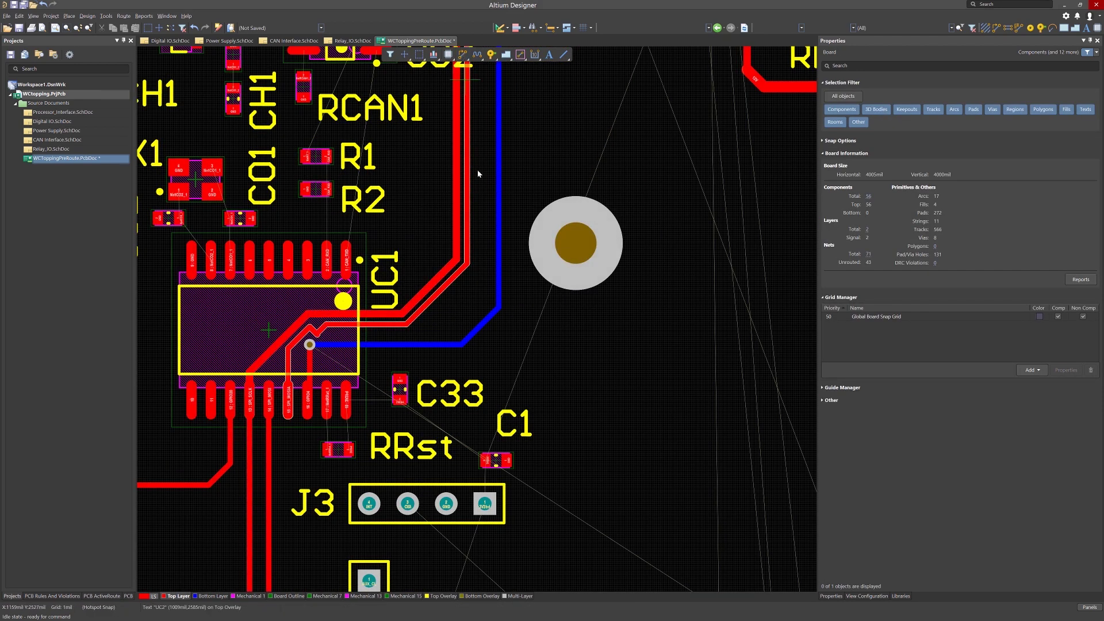
{"action": "left_click", "coordinate": [316, 331]}
{"action": "key", "text": "Tab"}
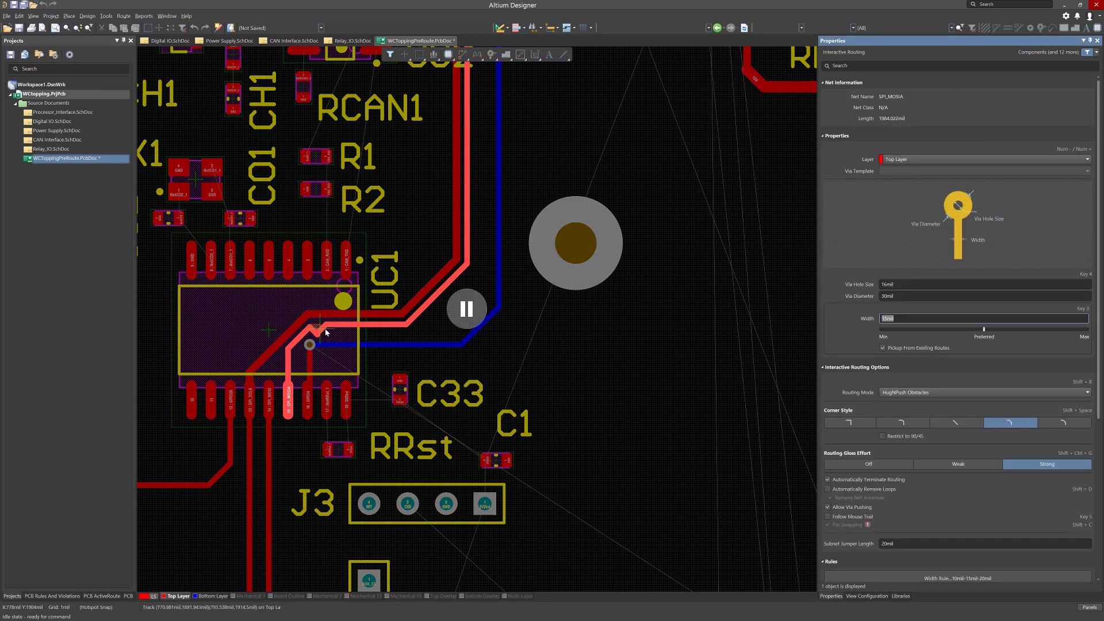
{"action": "left_click", "coordinate": [828, 489]}
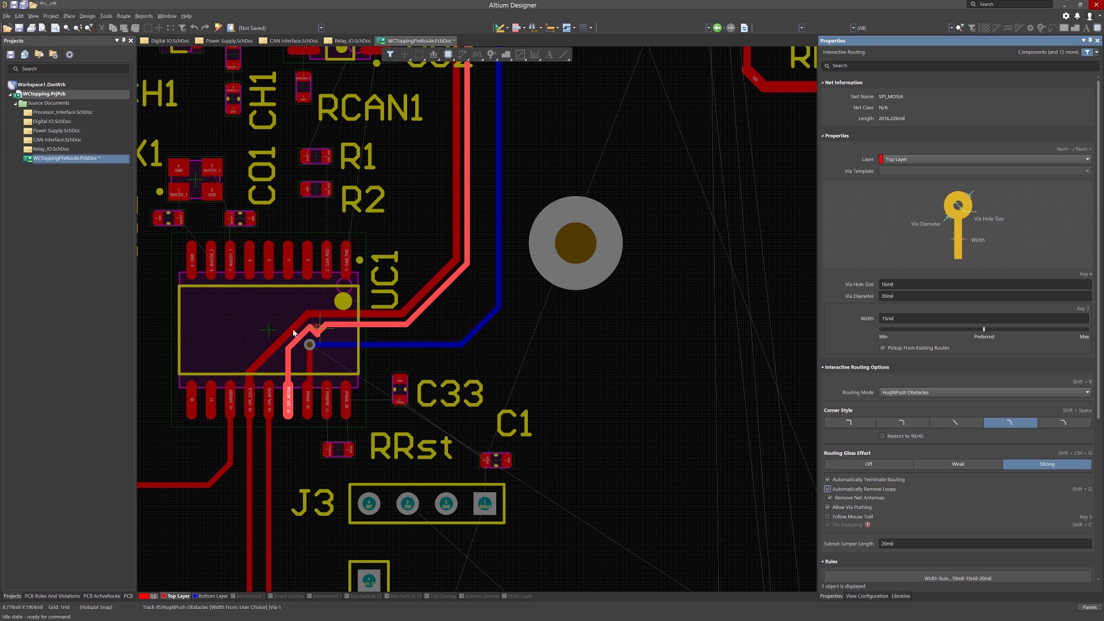
{"action": "left_click", "coordinate": [345, 328]}
{"action": "key", "text": "Escape"}
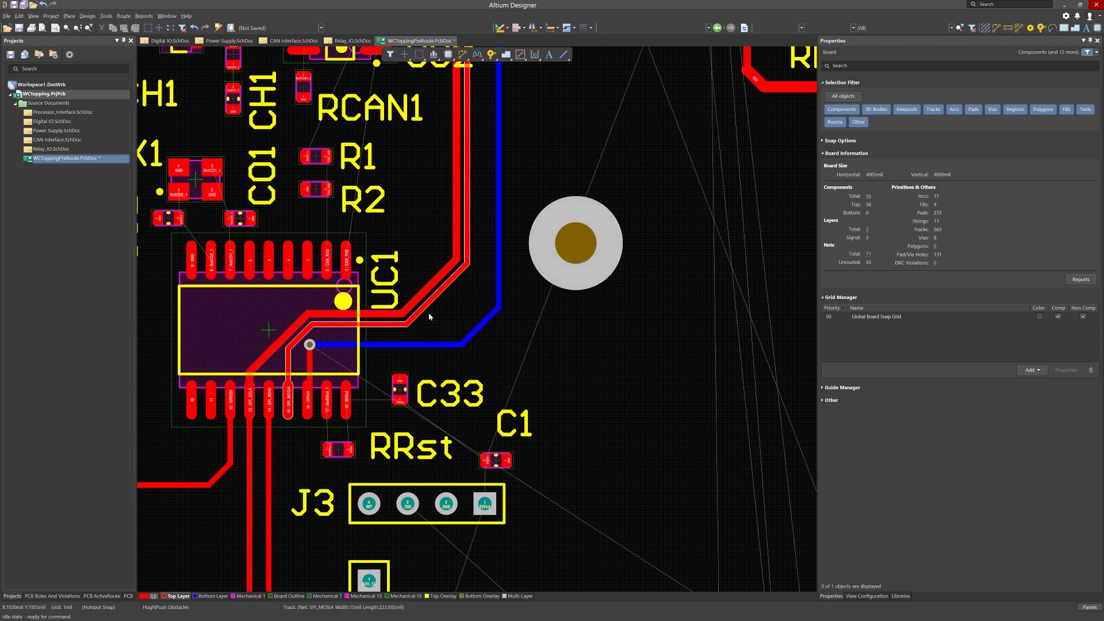
Step: Push the SPI_SCLK track aside and gloss the 26 long routes past J1 and J2 to J4
{"action": "left_click_drag", "start_coordinate": [431, 317], "coordinate": [435, 315]}
{"action": "key", "text": "ctrl+Page_Down"}
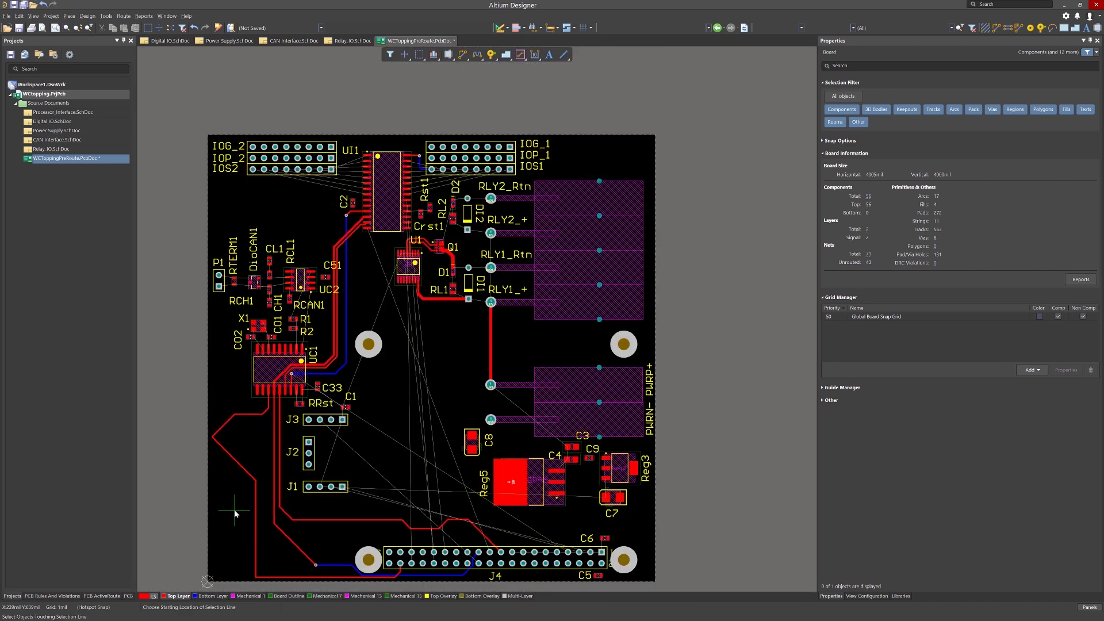
{"action": "left_click_drag", "start_coordinate": [234, 514], "coordinate": [300, 508]}
{"action": "key", "text": "Tab"}
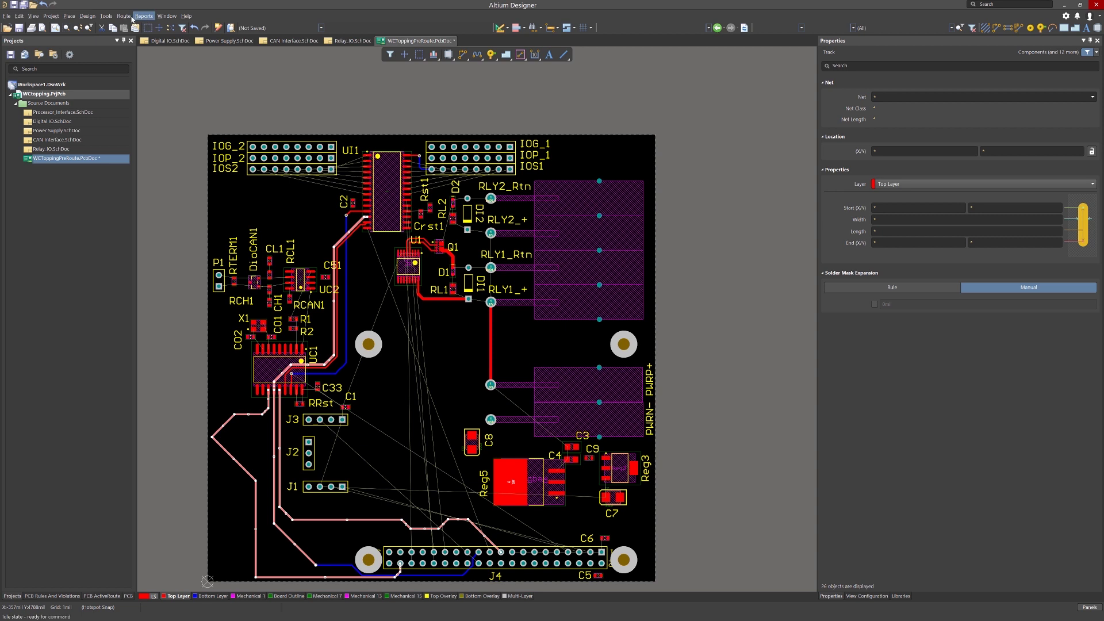
{"action": "left_click", "coordinate": [124, 16]}
{"action": "left_click", "coordinate": [140, 67]}
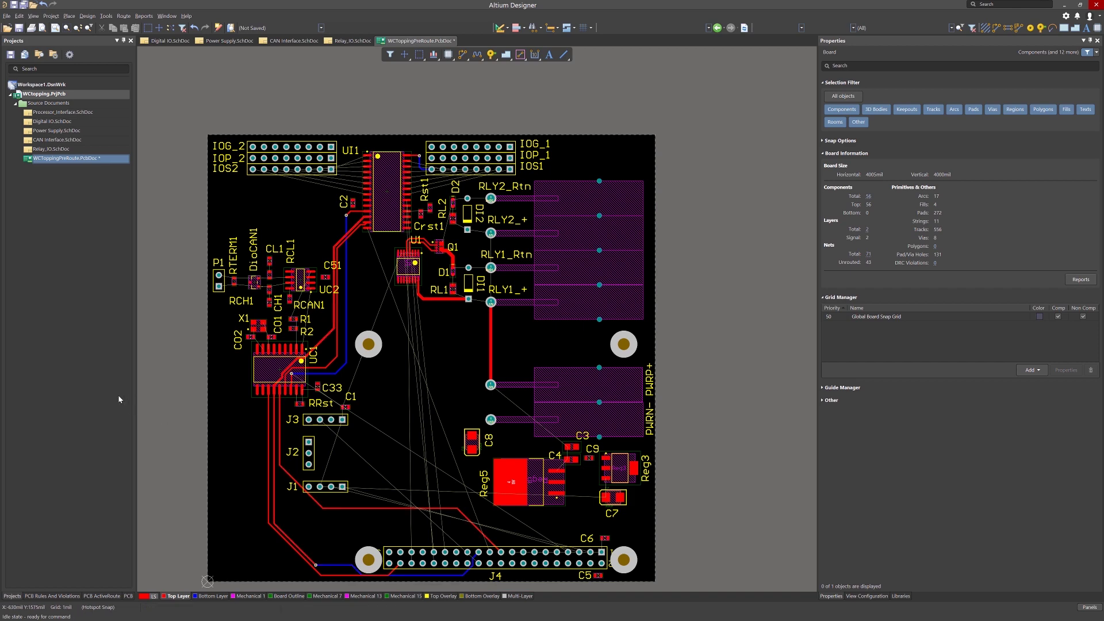
{"action": "key", "text": "Page_Down"}
Step: Zoom in on UI1 and connect the via near C2 to UI1's pad
{"action": "key", "text": "Up"}
{"action": "key", "text": "Up"}
{"action": "key", "text": "Up"}
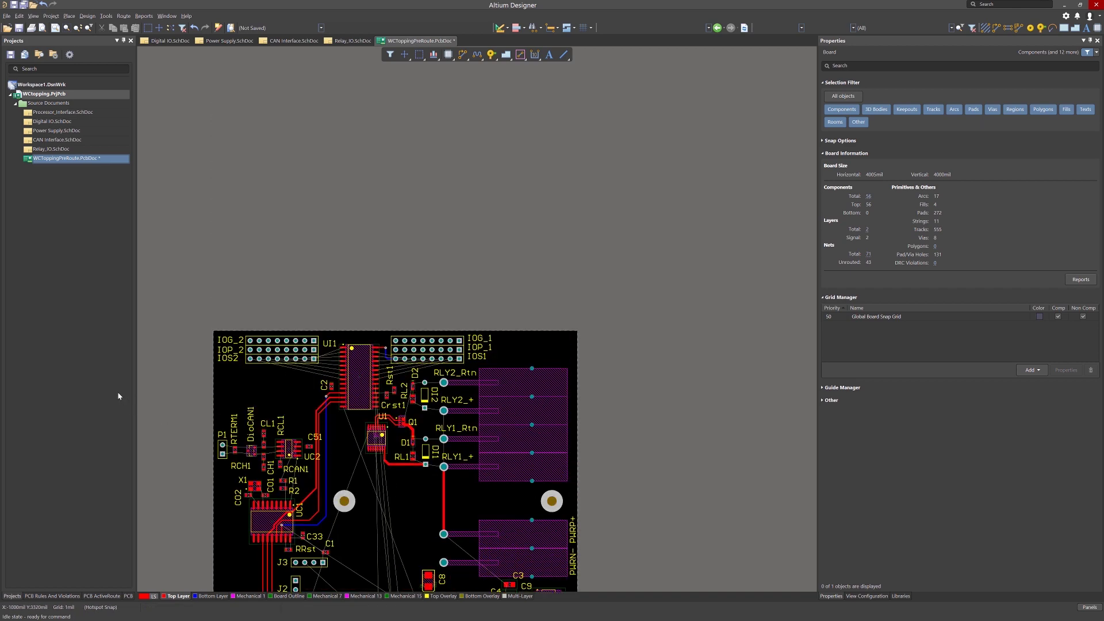
{"action": "key", "text": "Page_Up"}
{"action": "key", "text": "Page_Up"}
{"action": "key", "text": "Page_Up"}
{"action": "key", "text": "Page_Up"}
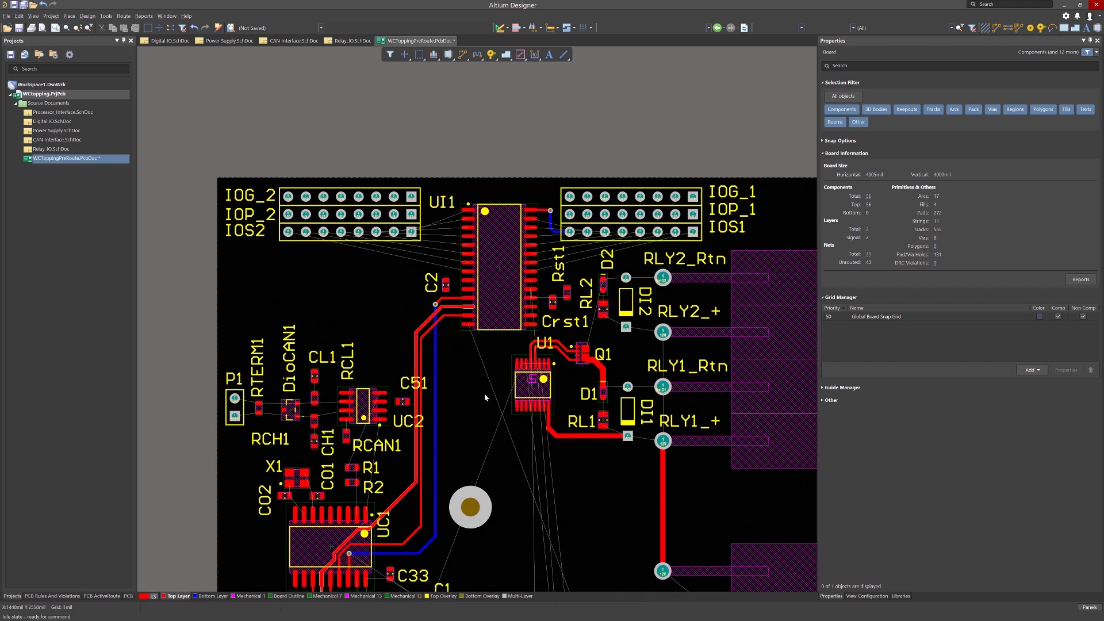
{"action": "scroll", "coordinate": [486, 373], "scroll_direction": "up", "scroll_amount": 3}
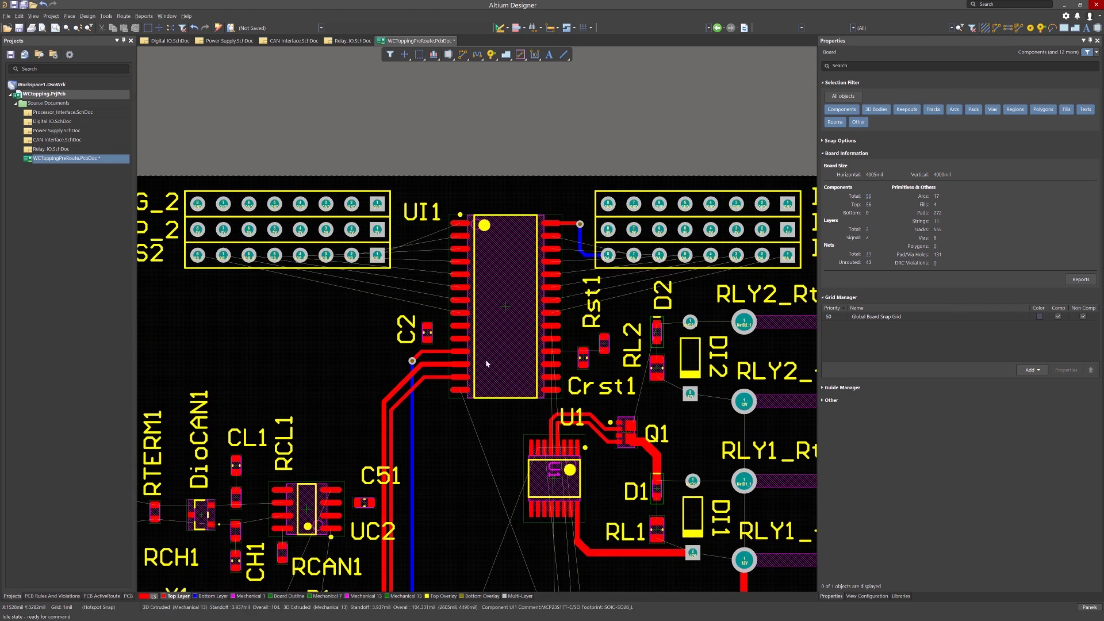
{"action": "left_click", "coordinate": [465, 353]}
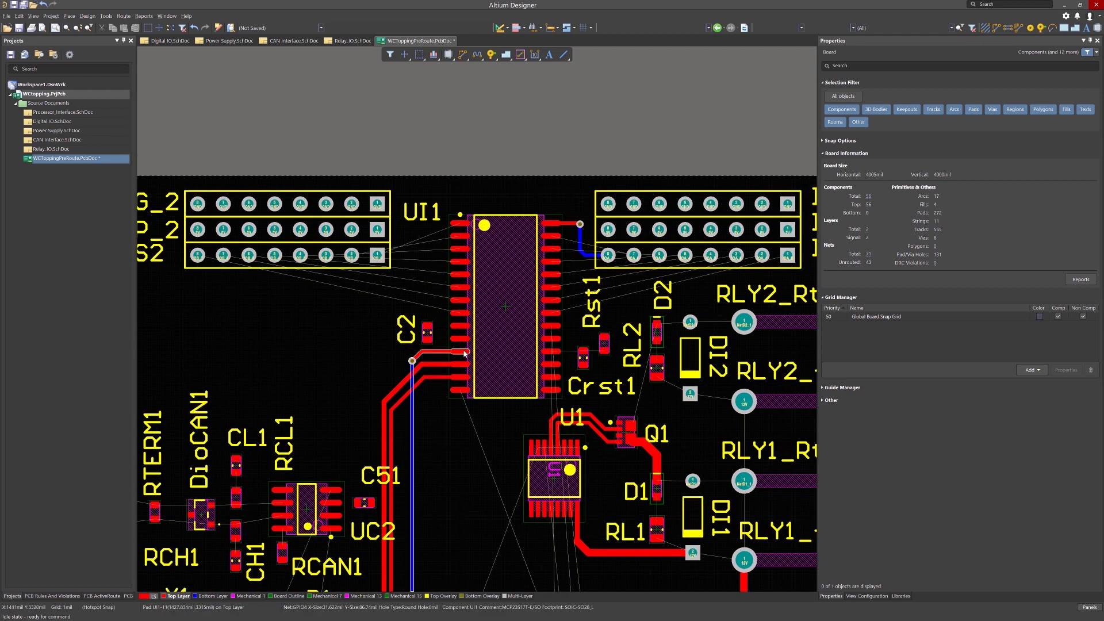
Step: Select UI1 pins 1–8 with a pads-only filter and multi-route them as a bus to the left IO header
{"action": "left_click", "coordinate": [427, 315]}
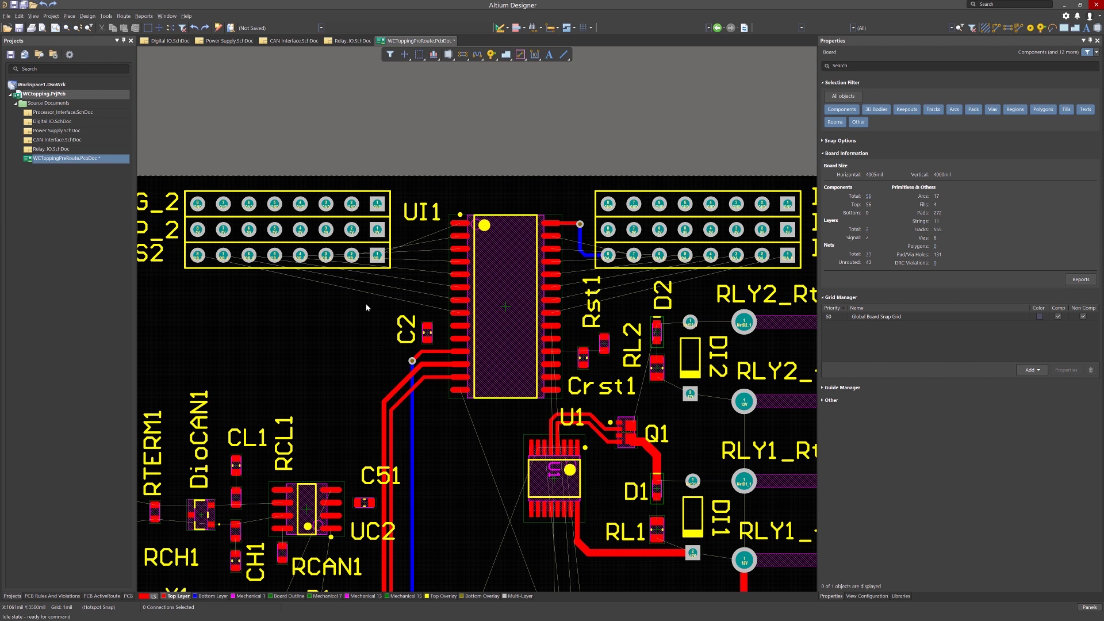
{"action": "left_click", "coordinate": [839, 99]}
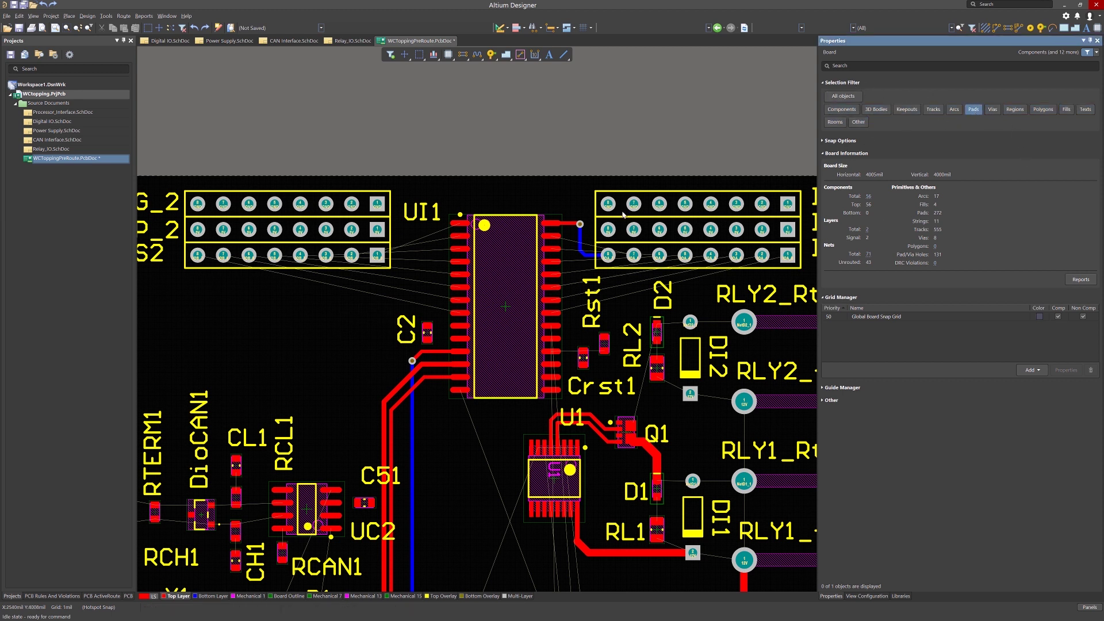
{"action": "left_click", "coordinate": [460, 223]}
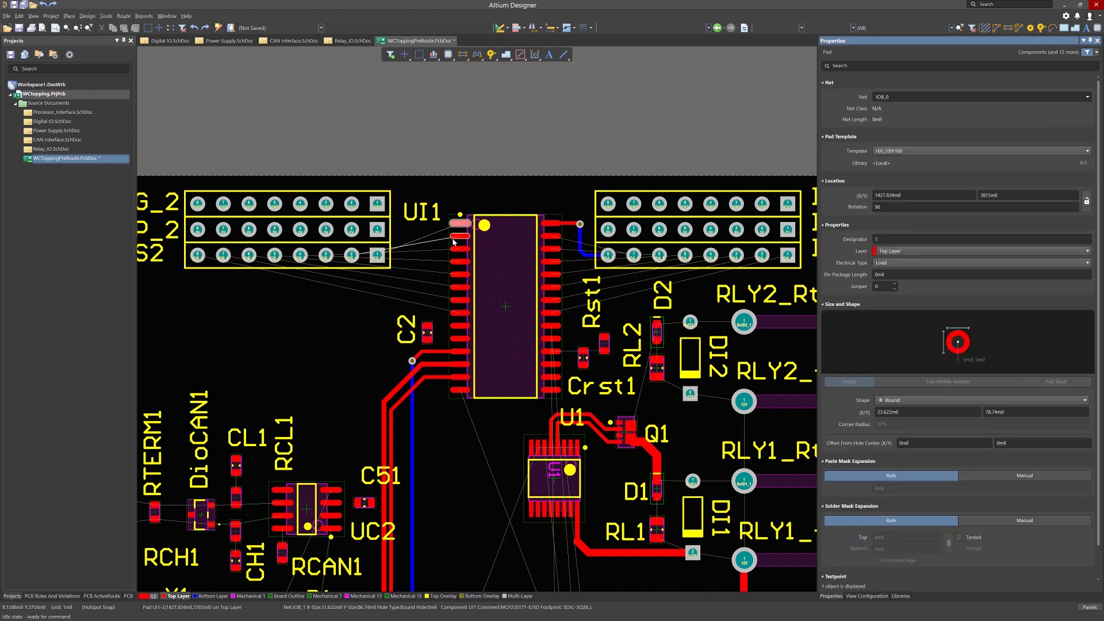
{"action": "left_click", "coordinate": [460, 236], "text": "shift"}
{"action": "left_click", "coordinate": [460, 249], "text": "shift"}
{"action": "left_click", "coordinate": [460, 262], "text": "shift"}
{"action": "left_click", "coordinate": [460, 275], "text": "shift"}
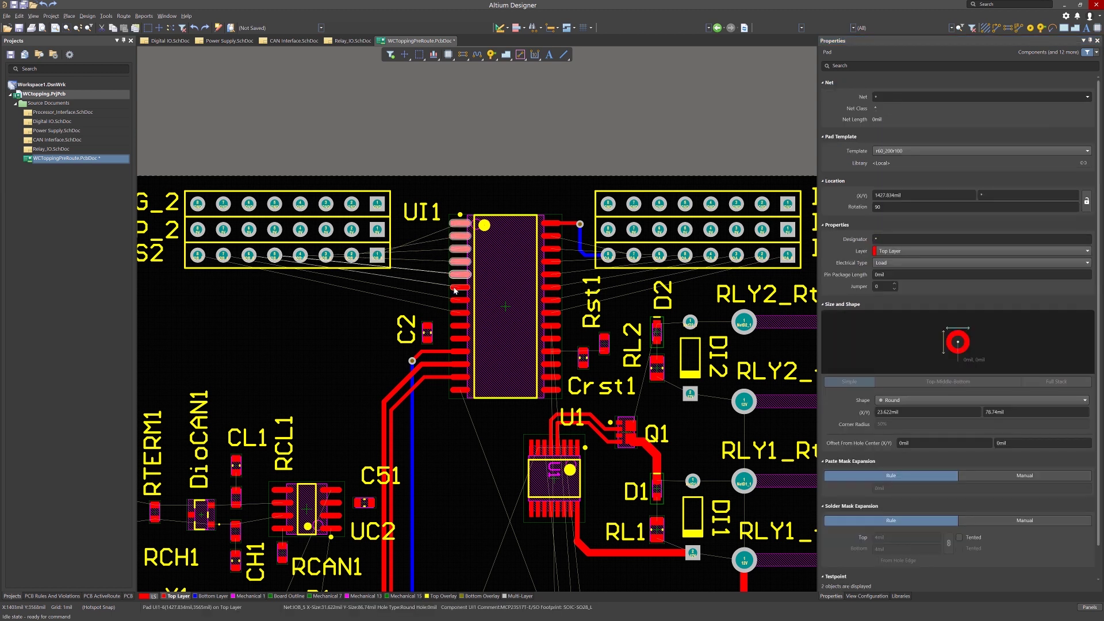
{"action": "left_click", "coordinate": [460, 287], "text": "shift"}
{"action": "left_click", "coordinate": [460, 300], "text": "shift"}
{"action": "left_click", "coordinate": [454, 313], "text": "shift"}
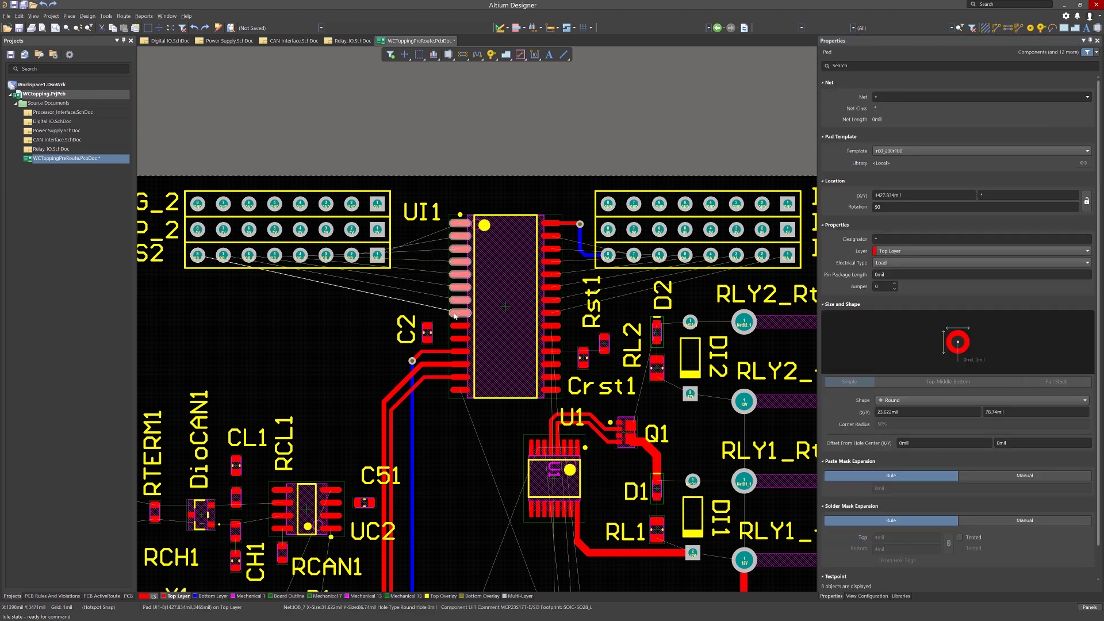
{"action": "left_click", "coordinate": [462, 54]}
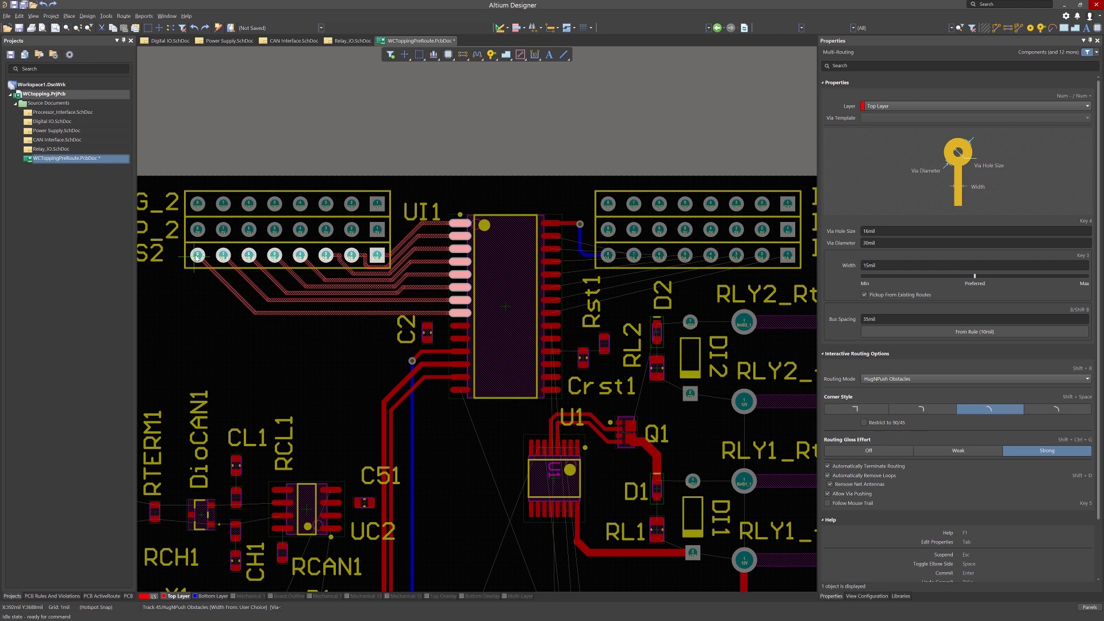
{"action": "left_click", "coordinate": [197, 257]}
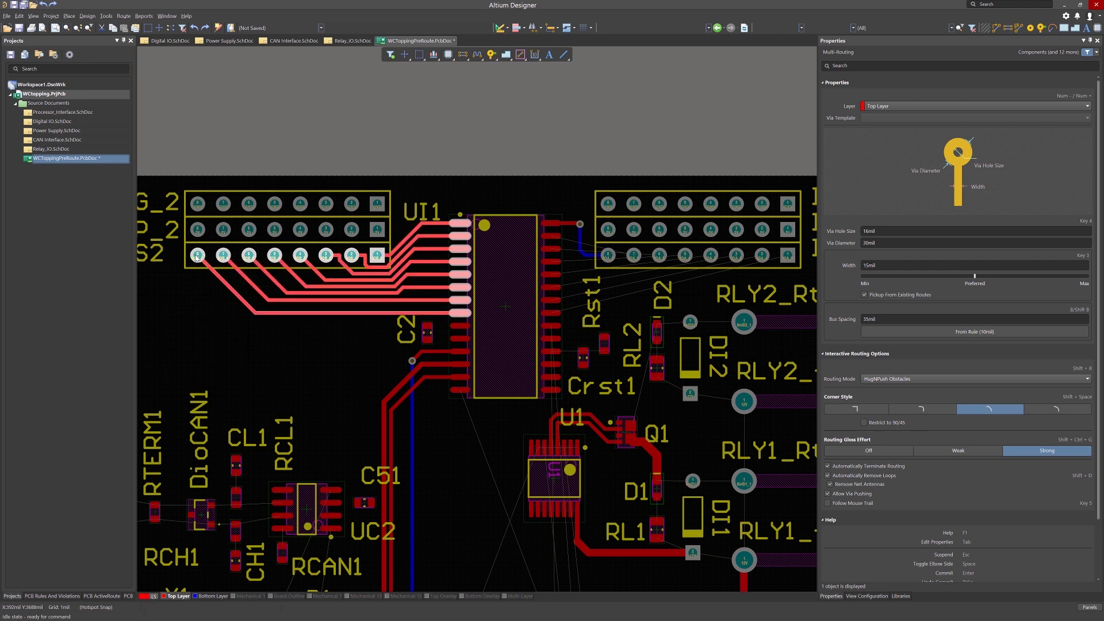
Step: Re-enable all object types in the Selection Filter and select the bus tracks with Touching Line
{"action": "left_click", "coordinate": [200, 326]}
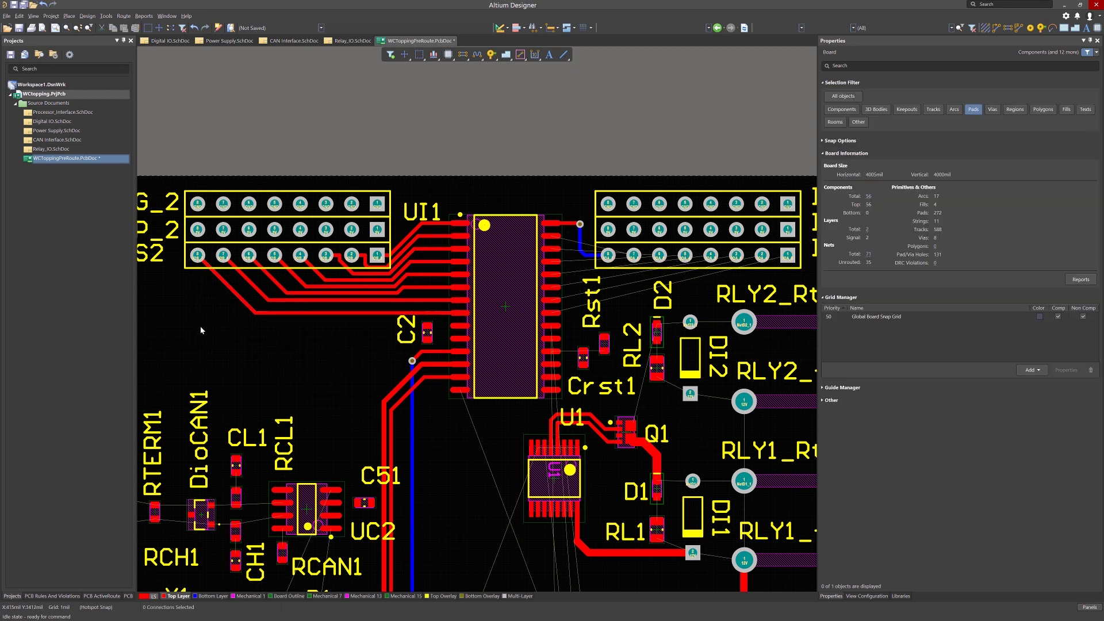
{"action": "left_click", "coordinate": [843, 97]}
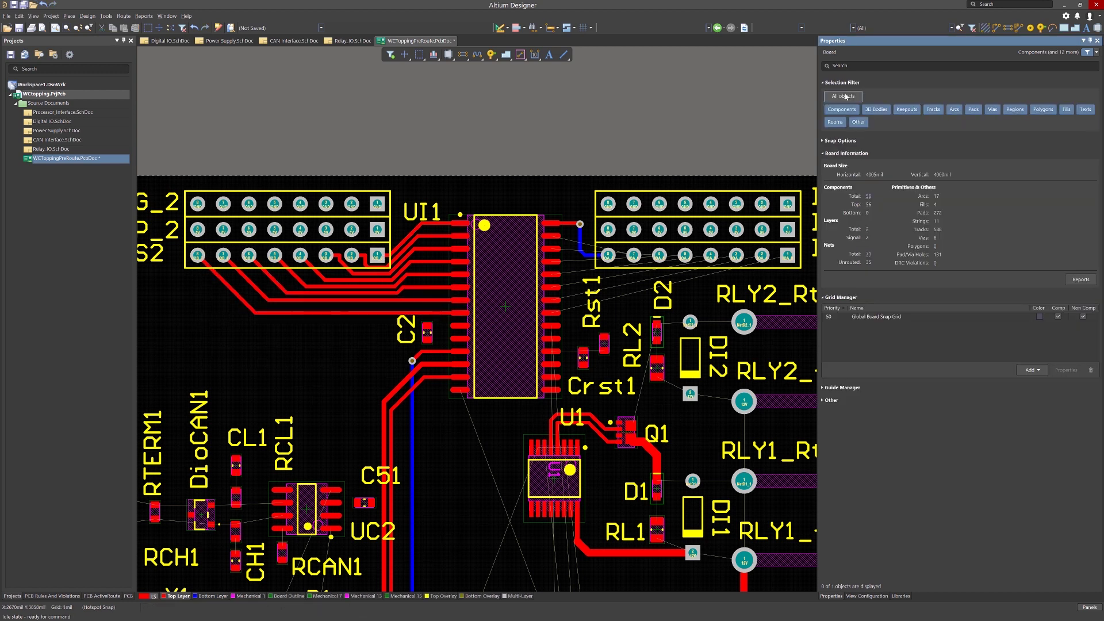
{"action": "right_click", "coordinate": [404, 229]}
{"action": "left_click", "coordinate": [506, 313]}
{"action": "left_click", "coordinate": [407, 314]}
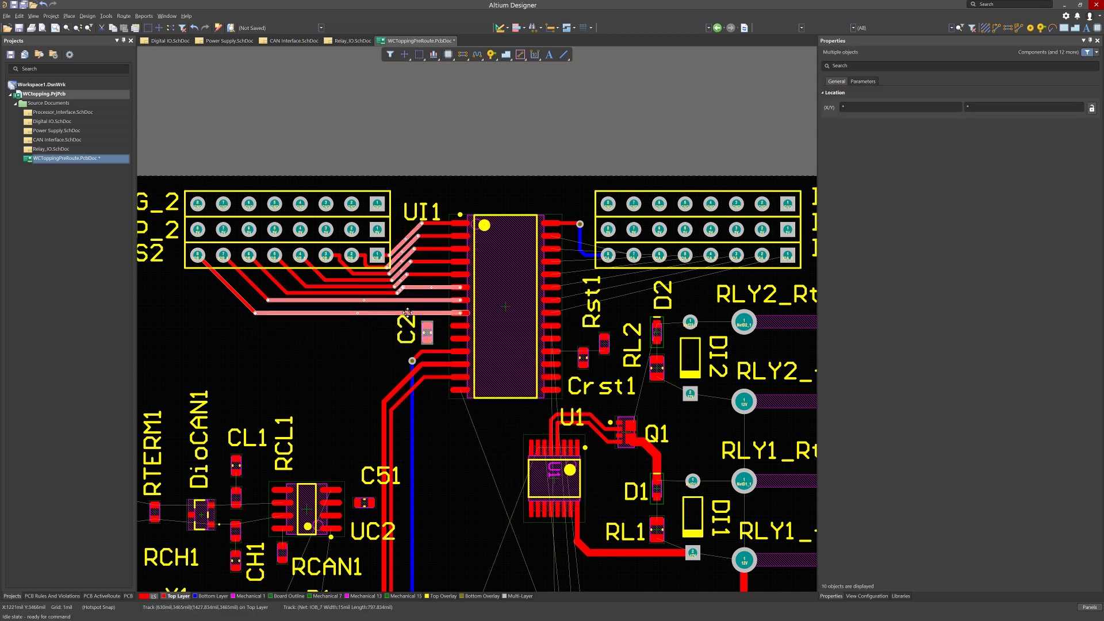
Step: Gloss the selected header-to-UI1 bus tracks and clear the selection
{"action": "left_click", "coordinate": [125, 16]}
{"action": "key", "text": "Escape"}
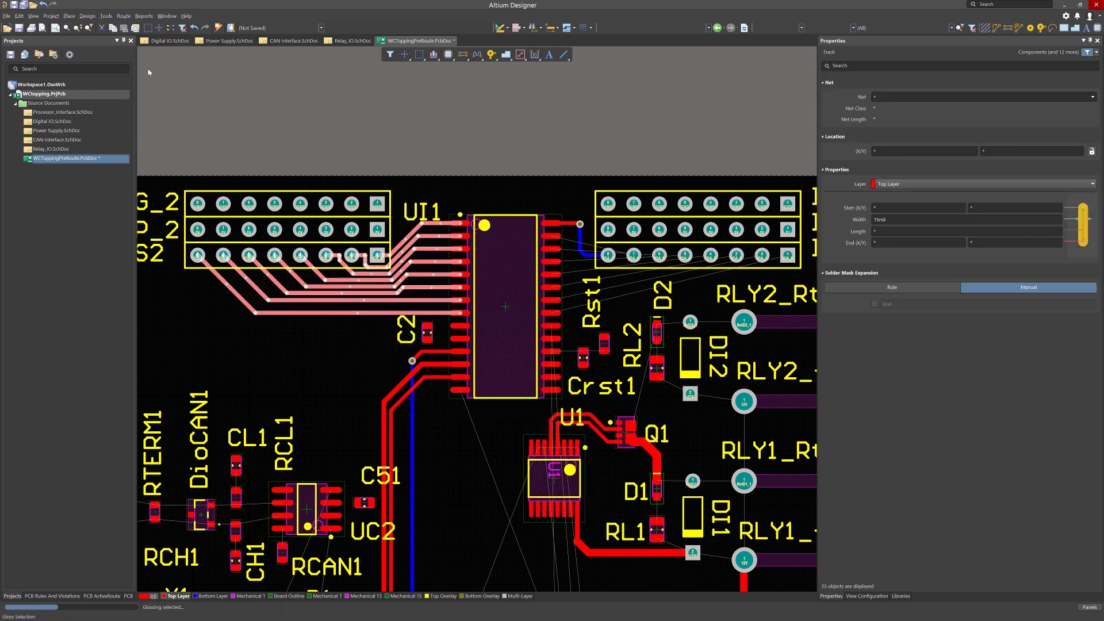
{"action": "left_click", "coordinate": [317, 94]}
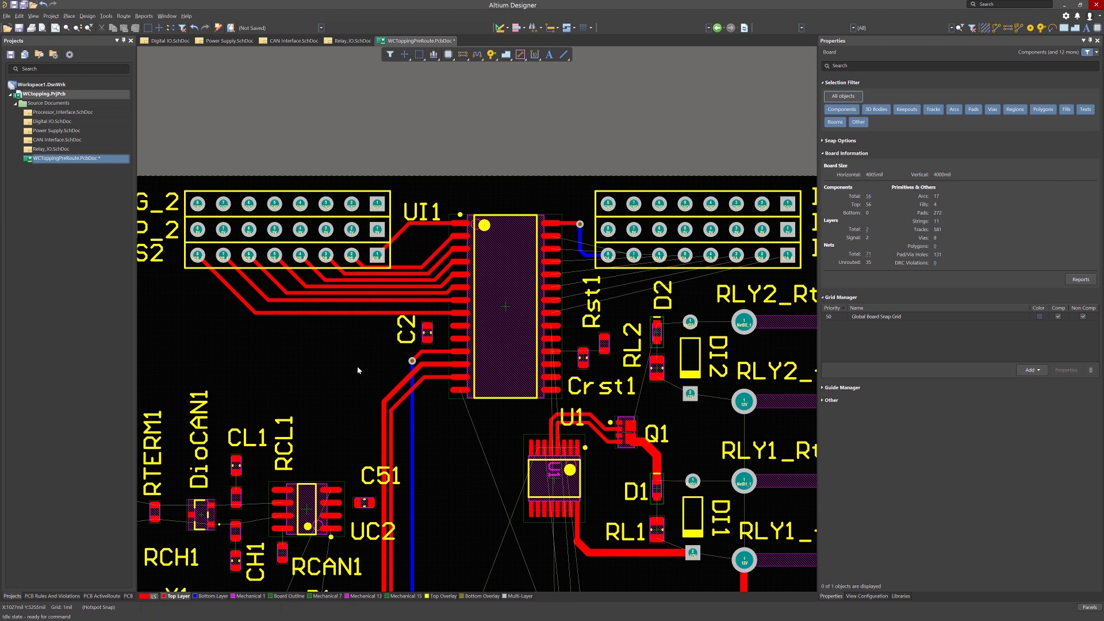
{"action": "scroll", "coordinate": [358, 362], "scroll_direction": "right", "scroll_amount": 3, "text": "shift"}
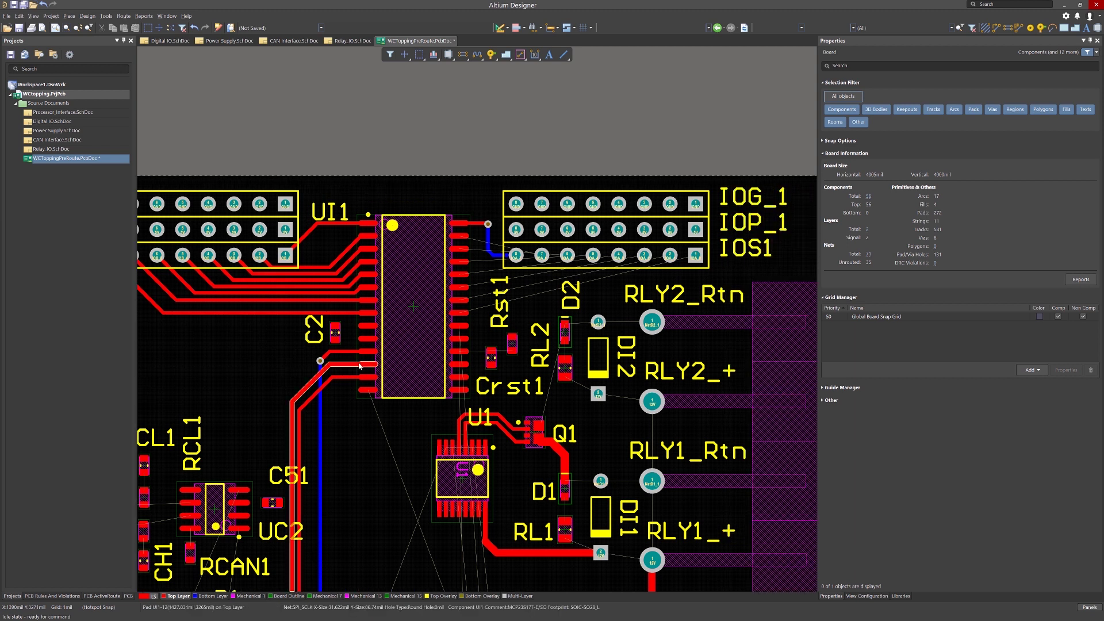
{"action": "scroll", "coordinate": [359, 366], "scroll_direction": "right", "scroll_amount": 1, "text": "shift"}
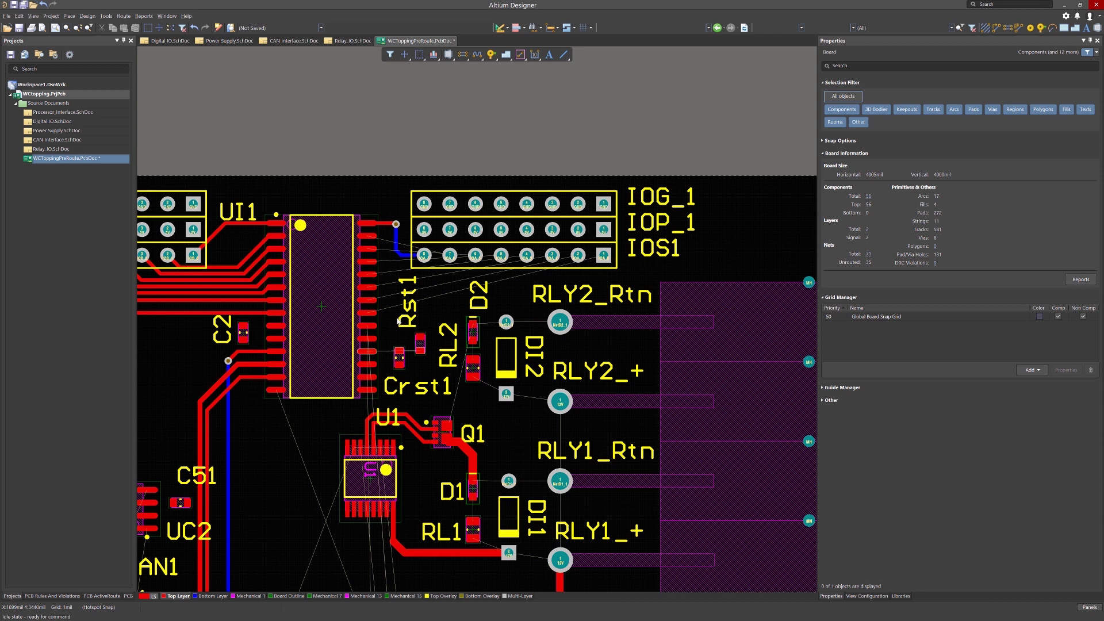
Step: Box-select the UI1-to-IOS1 connections and ActiveRoute them into seven top-layer tracks
{"action": "left_click_drag", "start_coordinate": [397, 311], "coordinate": [384, 238]}
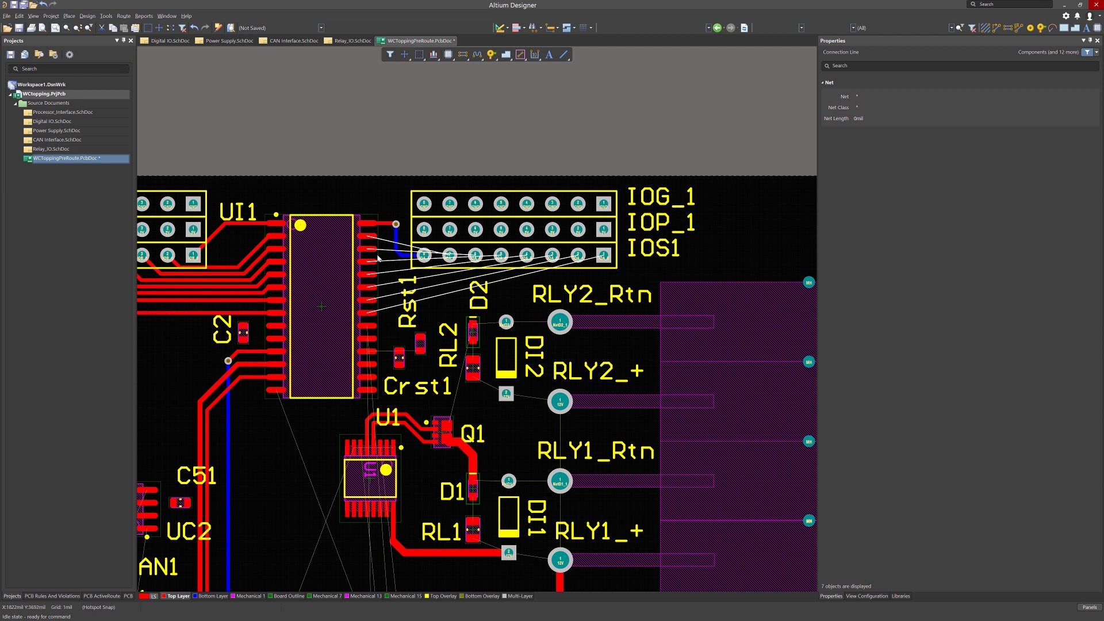
{"action": "left_click", "coordinate": [124, 17]}
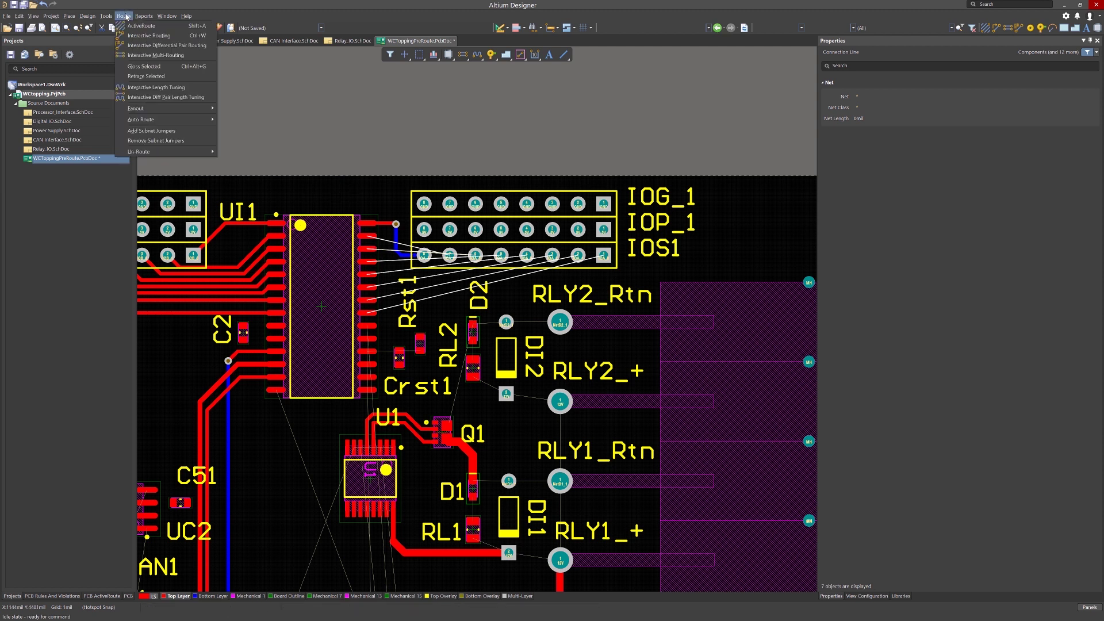
{"action": "left_click", "coordinate": [138, 32]}
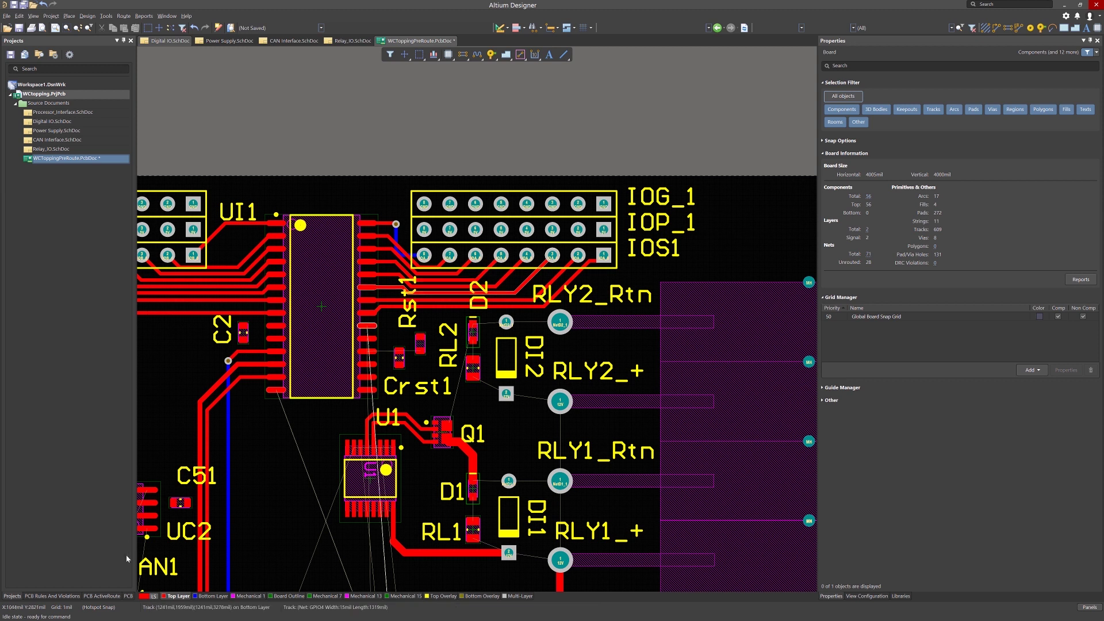
Step: Show the PCB ActiveRoute panel, with Gloss Results and Top Layer routing enabled
{"action": "left_click", "coordinate": [102, 596]}
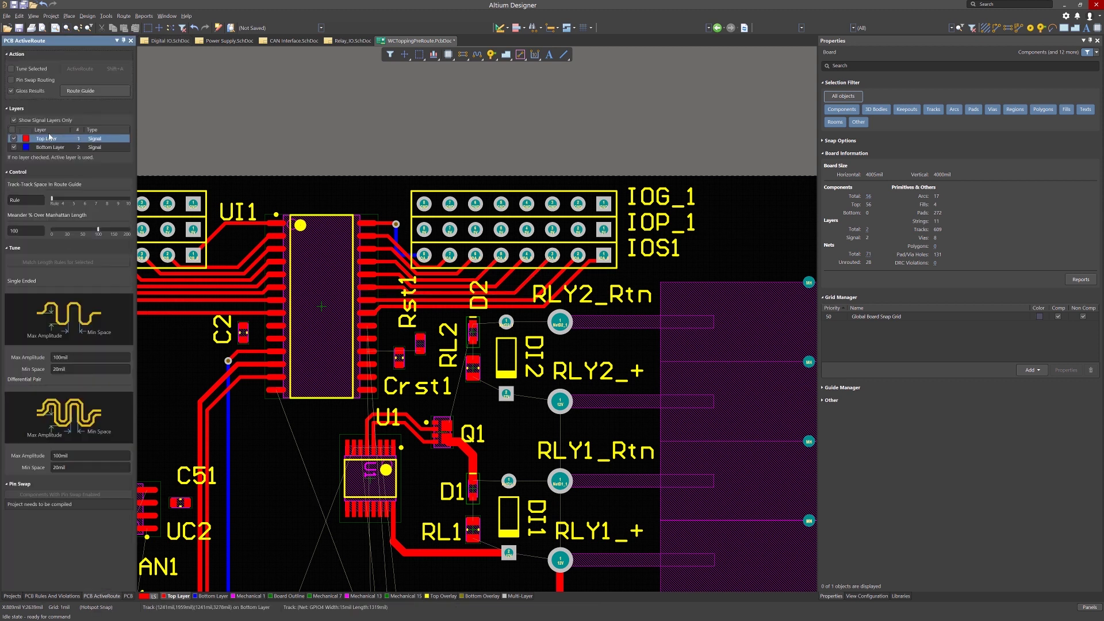